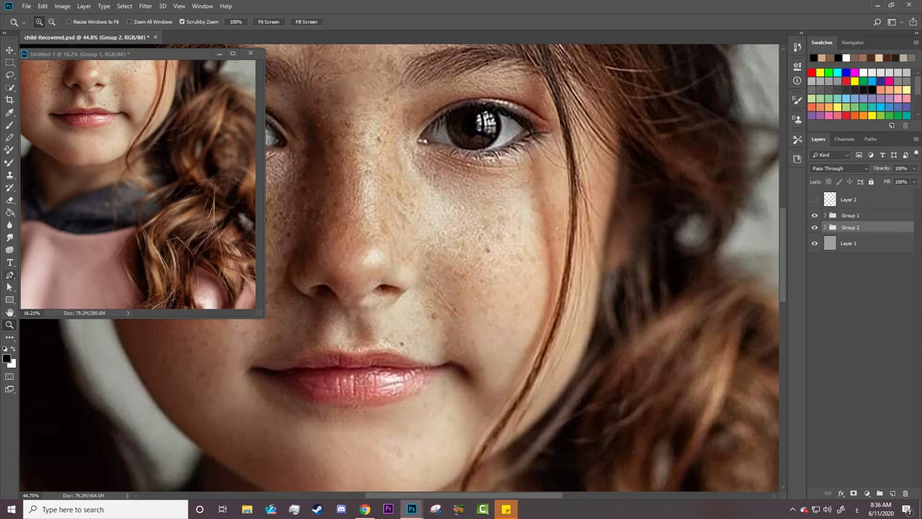
- Trace a pen shape from the right cheek down the jawline and along the chin
key(p)
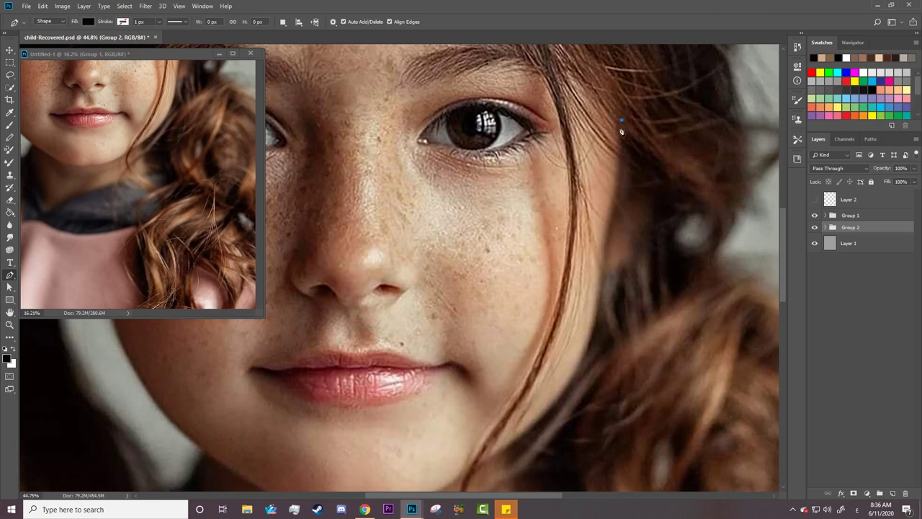
drag(608, 233, 603, 260)
drag(599, 312, 593, 326)
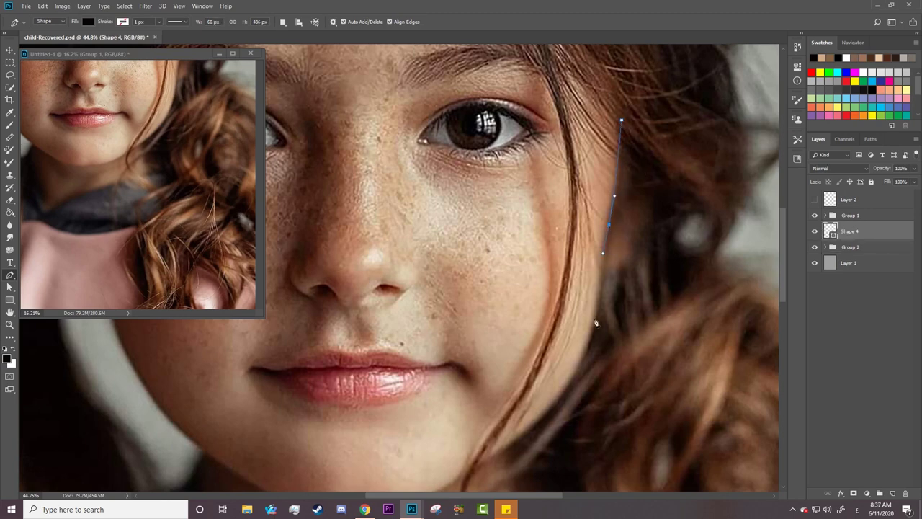
drag(541, 415, 520, 434)
scroll(685, 324, down, 5)
drag(462, 328, 452, 337)
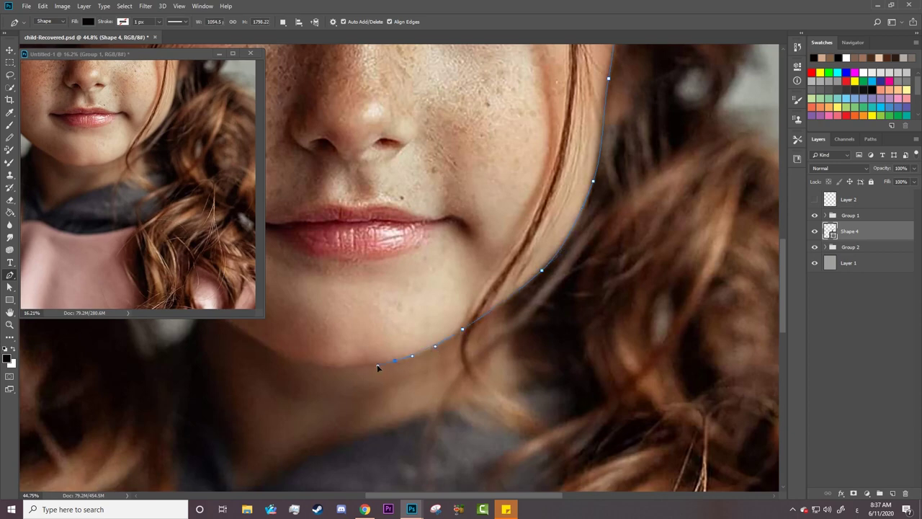
drag(307, 365, 286, 362)
drag(252, 337, 239, 334)
drag(386, 500, 321, 500)
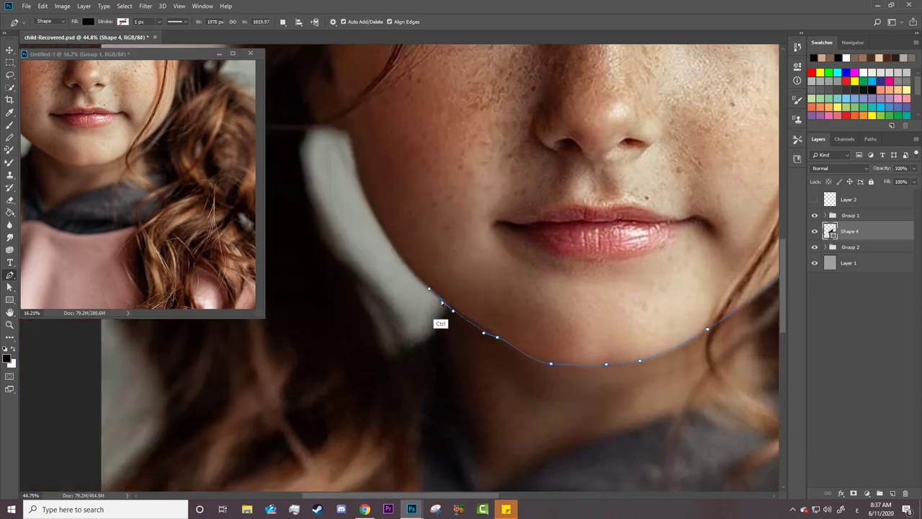
drag(432, 292, 421, 281)
- Carry the outline up the left cheek, raise its top point, and zoom in
drag(375, 216, 370, 203)
drag(347, 113, 352, 152)
drag(360, 206, 355, 185)
ctrl+click(431, 293)
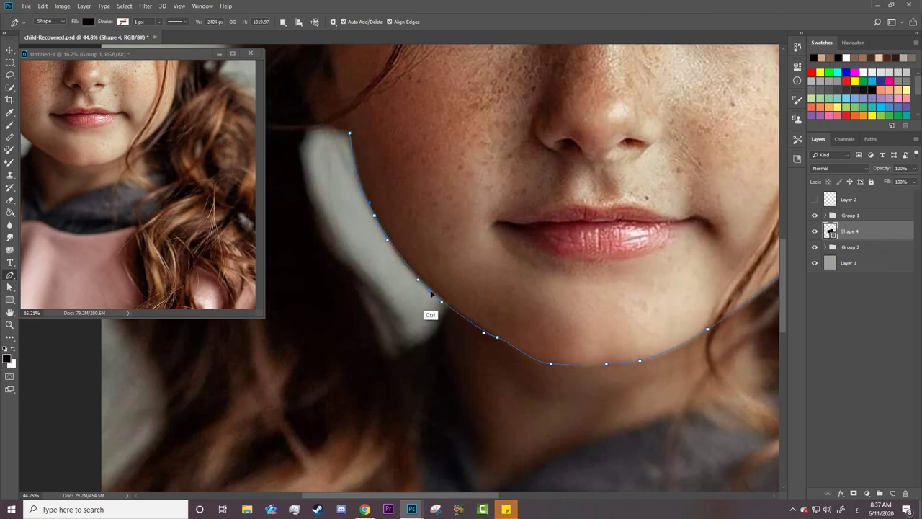
click(334, 74)
scroll(540, 217, up, 4)
drag(334, 233, 314, 165)
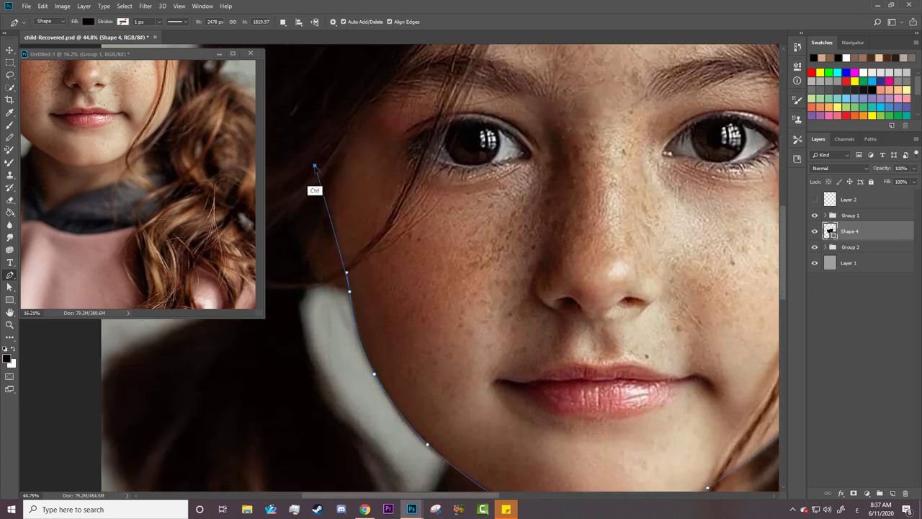
drag(347, 295, 365, 311)
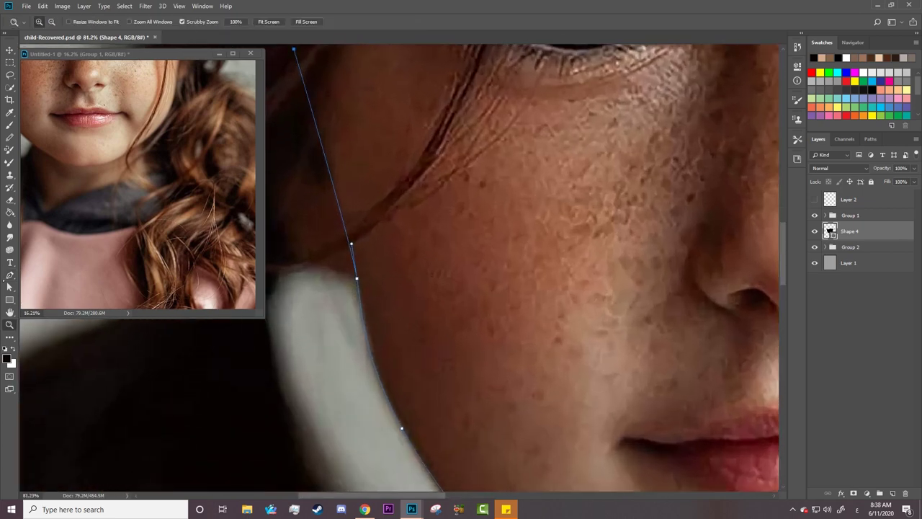
- Remove an extra cheek point and hide Group 1 to see the artwork
key(p)
click(355, 278)
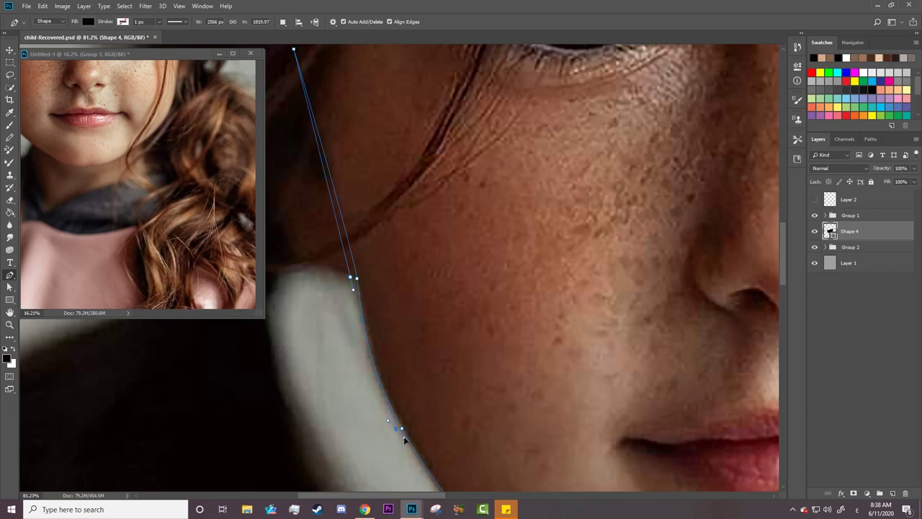
scroll(360, 151, down, 4)
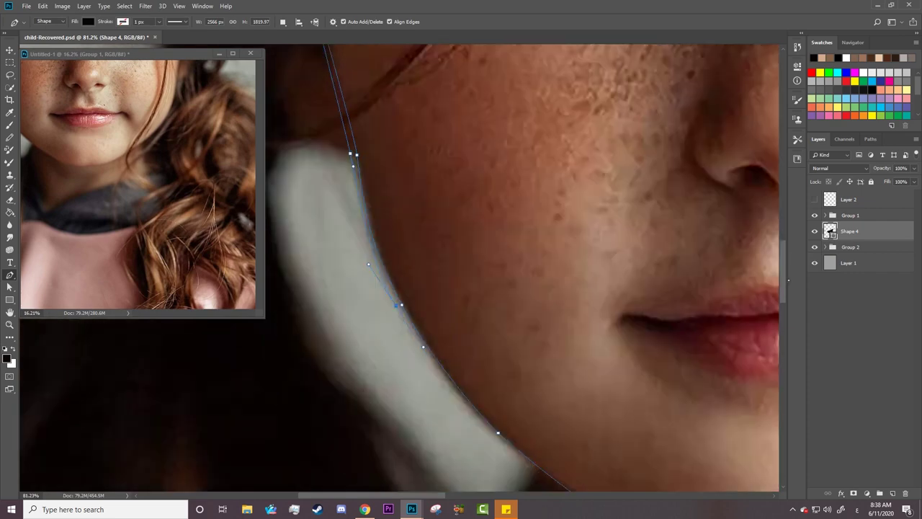
scroll(360, 147, down, 1)
click(815, 215)
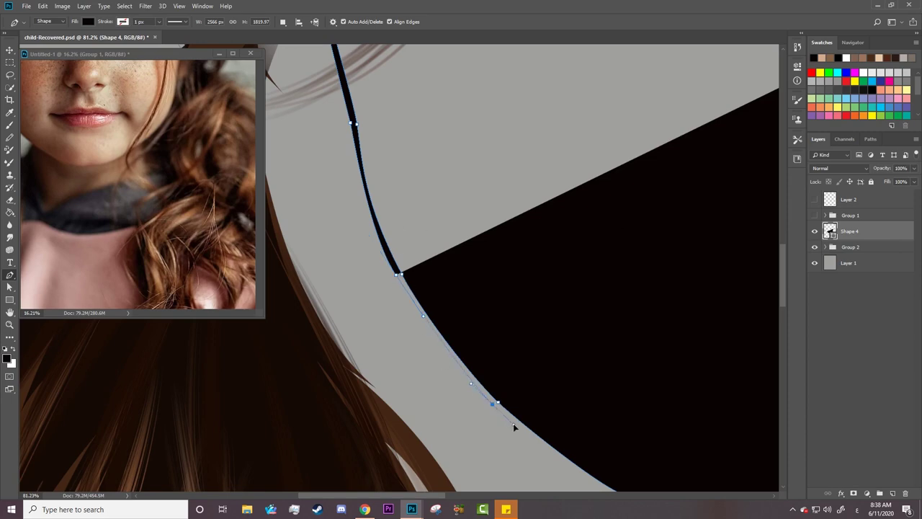
- Continue the outline from the last jaw point along the chin and up the right jaw
key(ctrl+z)
scroll(510, 462, right, 4)
scroll(461, 345, down, 5)
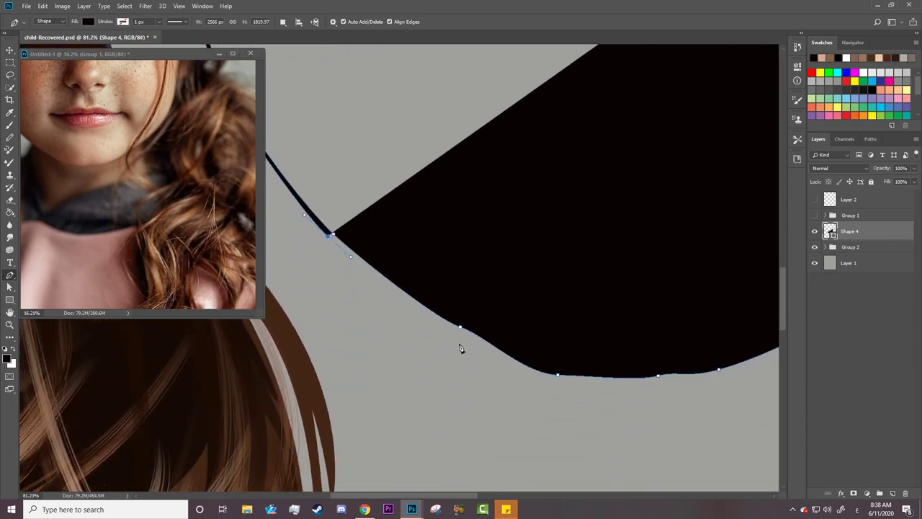
click(459, 328)
drag(557, 377, 581, 384)
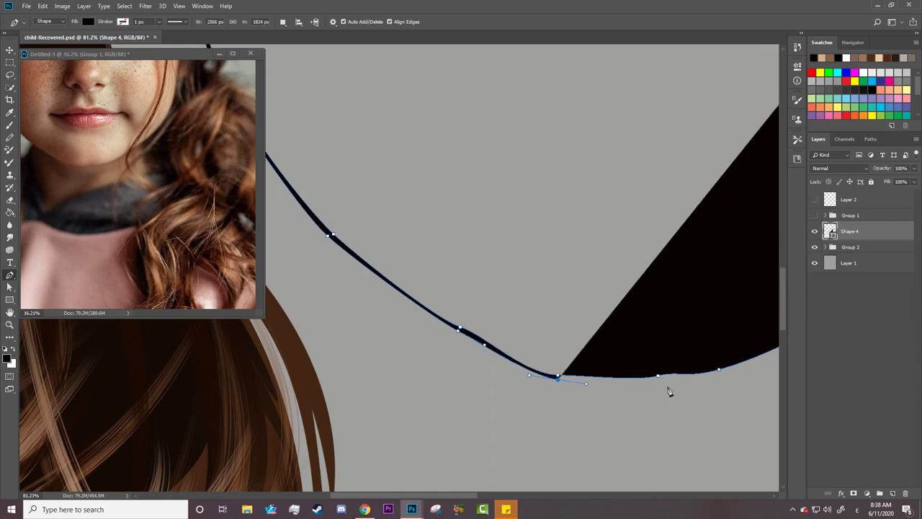
drag(657, 376, 735, 370)
drag(484, 494, 532, 452)
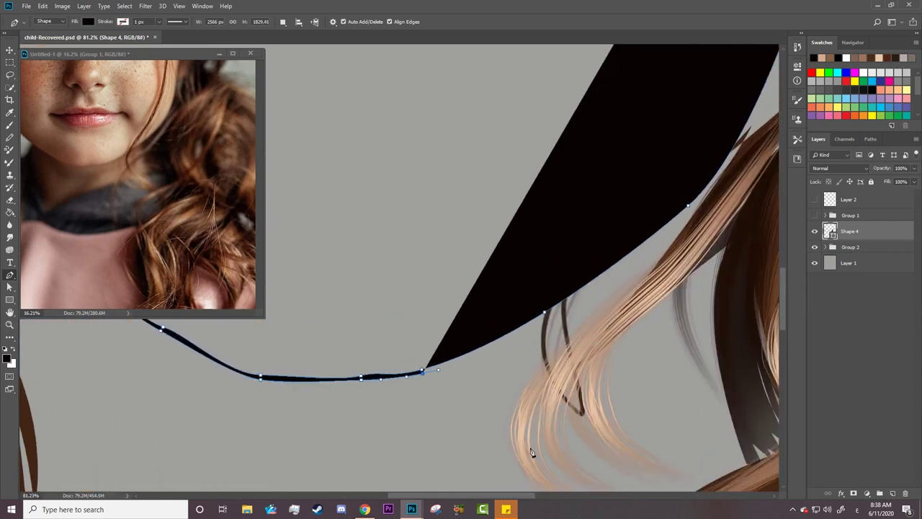
drag(559, 311, 566, 304)
mouse_move(688, 208)
mouse_down()
mouse_move(705, 191)
mouse_move(579, 395)
mouse_up()
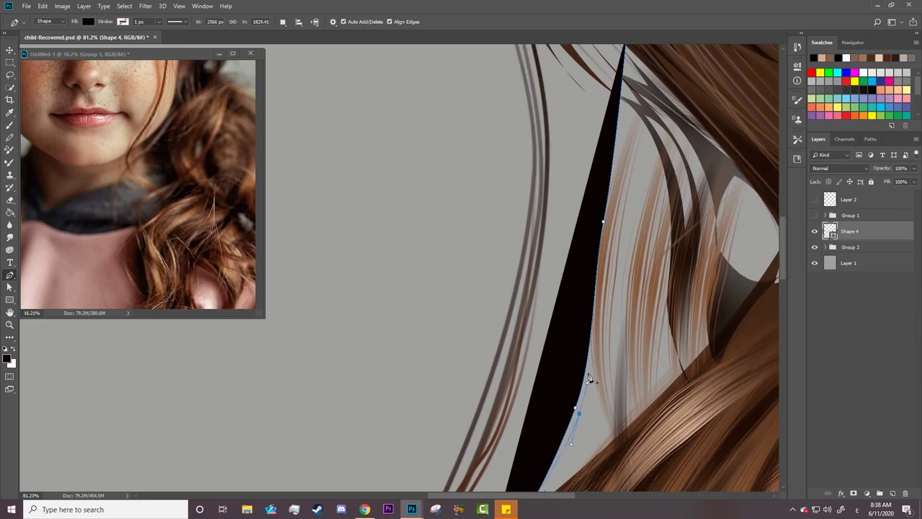
click(607, 212)
scroll(749, 216, up, 5)
drag(627, 189, 625, 171)
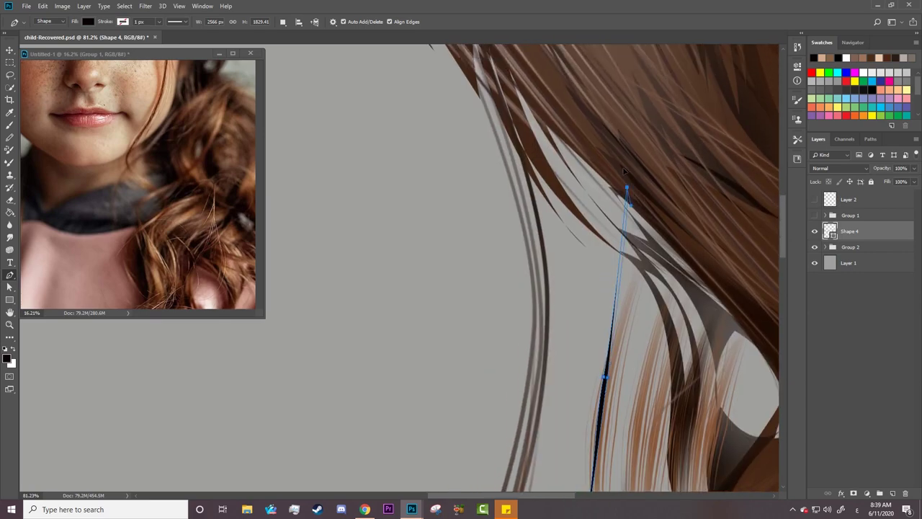
- Reshape the jaw and chin line's anchors and handles with Direct Selection
key(a)
scroll(633, 310, down, 5)
scroll(507, 323, up, 8)
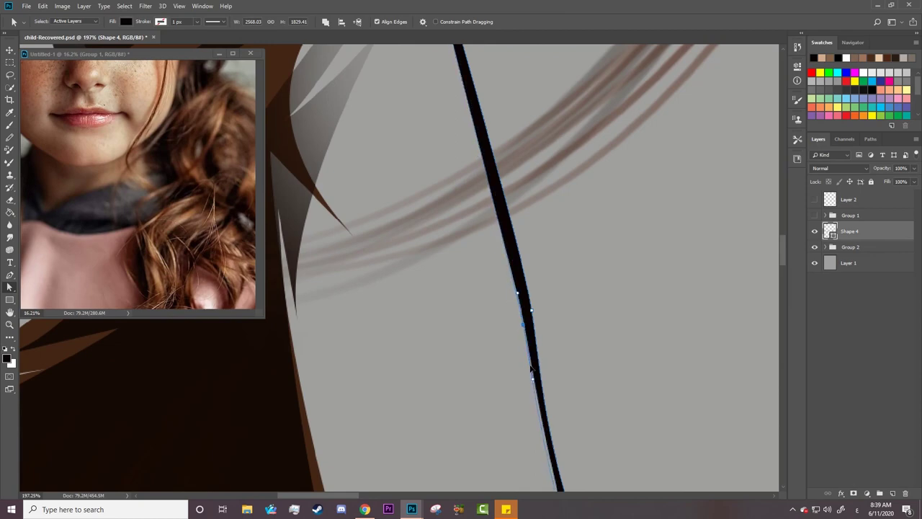
scroll(504, 267, down, 5)
drag(631, 307, 636, 309)
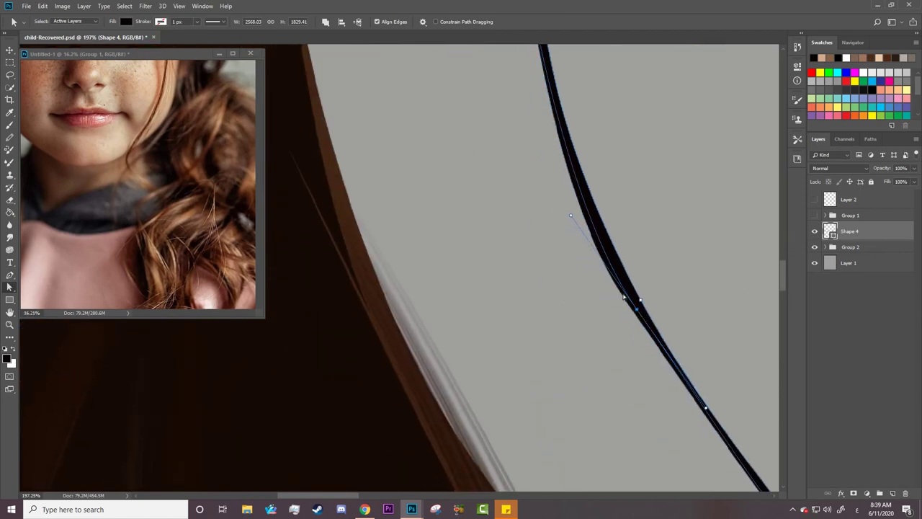
key(space)
drag(540, 319, 341, 187)
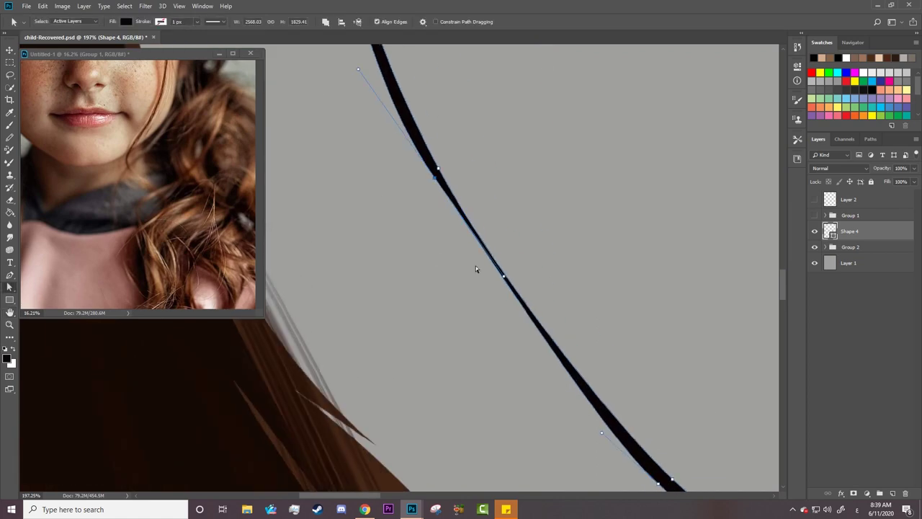
scroll(501, 293, up, 2)
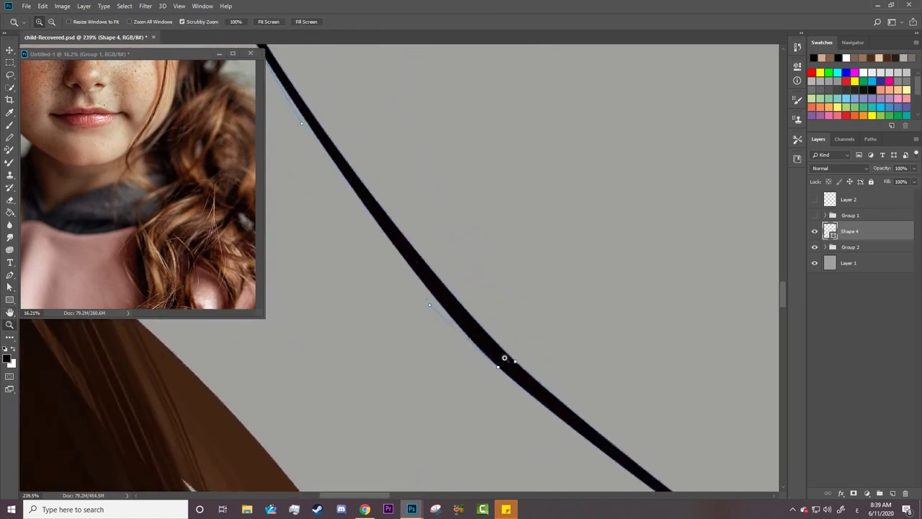
mouse_move(498, 368)
mouse_down()
mouse_move(514, 360)
mouse_move(398, 298)
mouse_up()
key(space)
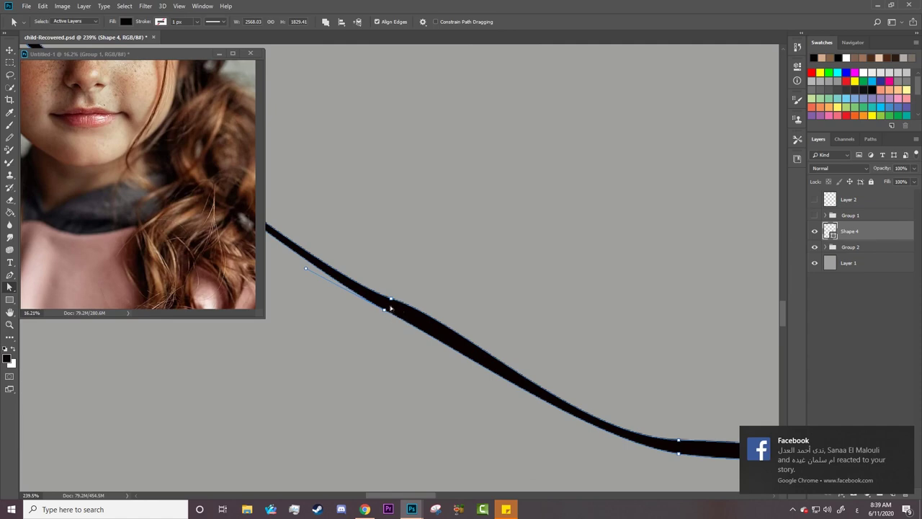
key(z)
drag(403, 361, 360, 363)
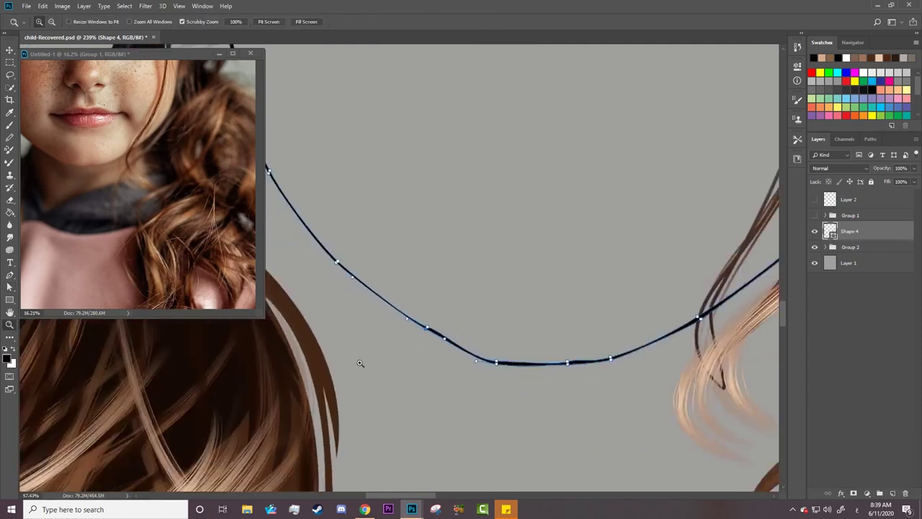
key(p)
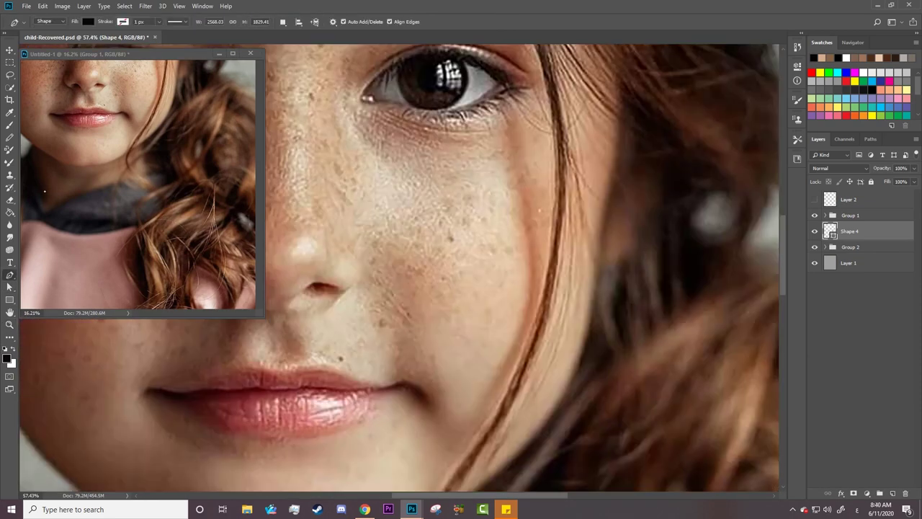
- Set Combine Shapes and draw a curved line up the right cheek on Shape 5
click(283, 22)
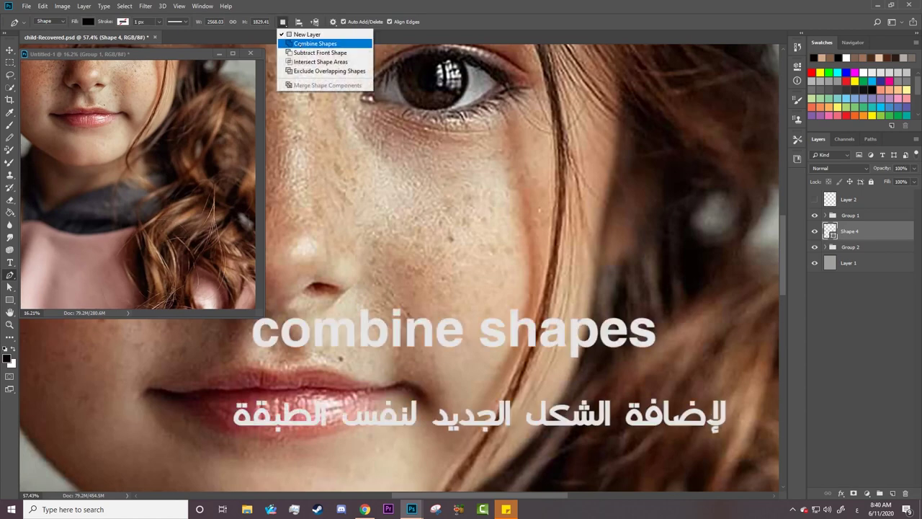
click(296, 44)
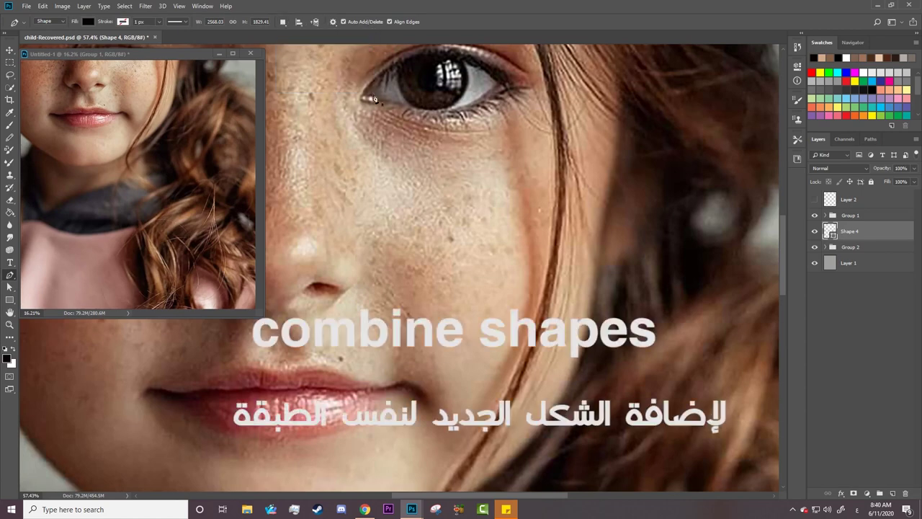
click(600, 269)
drag(660, 186, 675, 109)
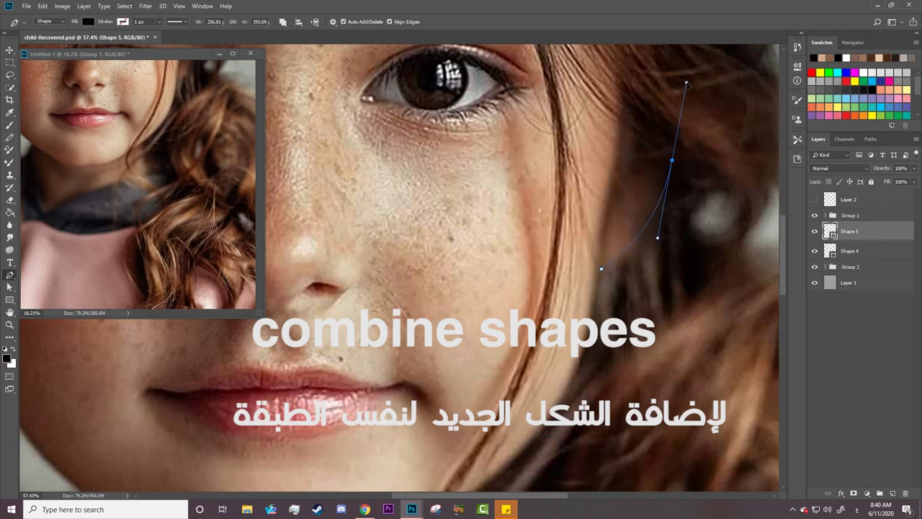
drag(660, 187, 648, 207)
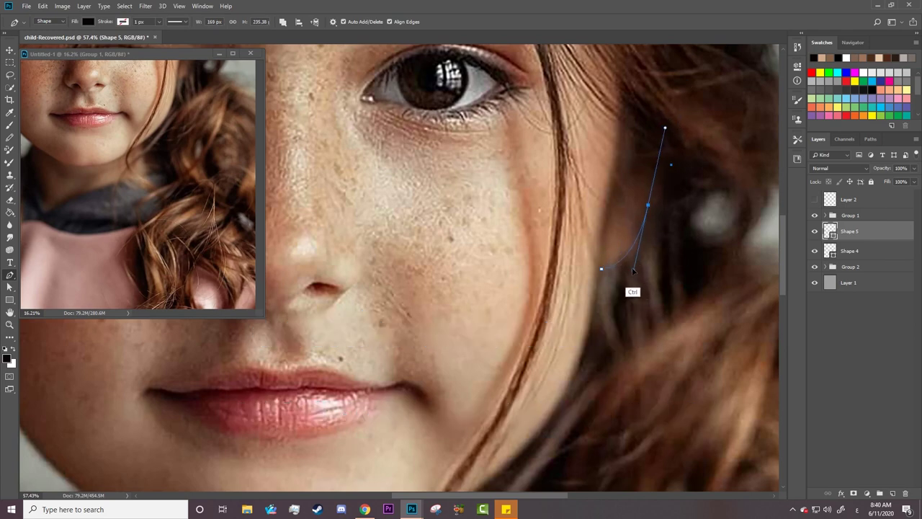
alt+click(648, 207)
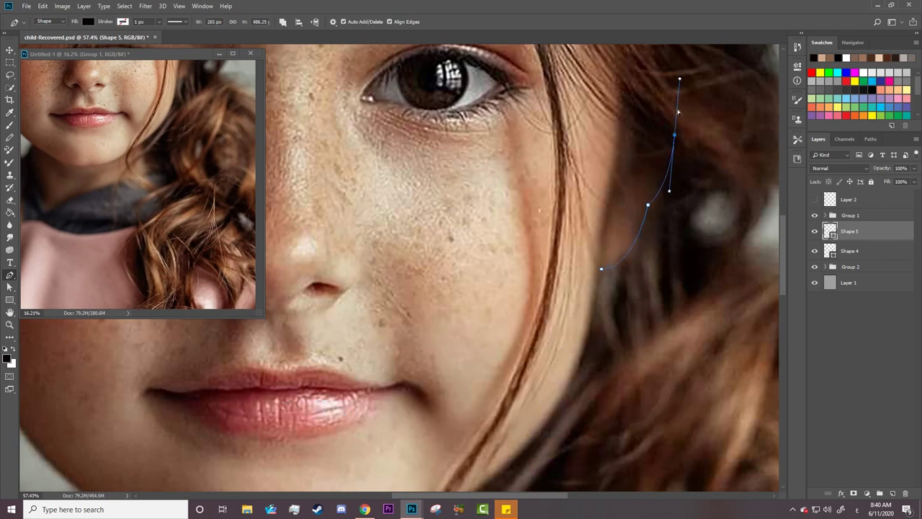
key(ctrl+alt)
drag(649, 206, 654, 196)
drag(670, 147, 660, 200)
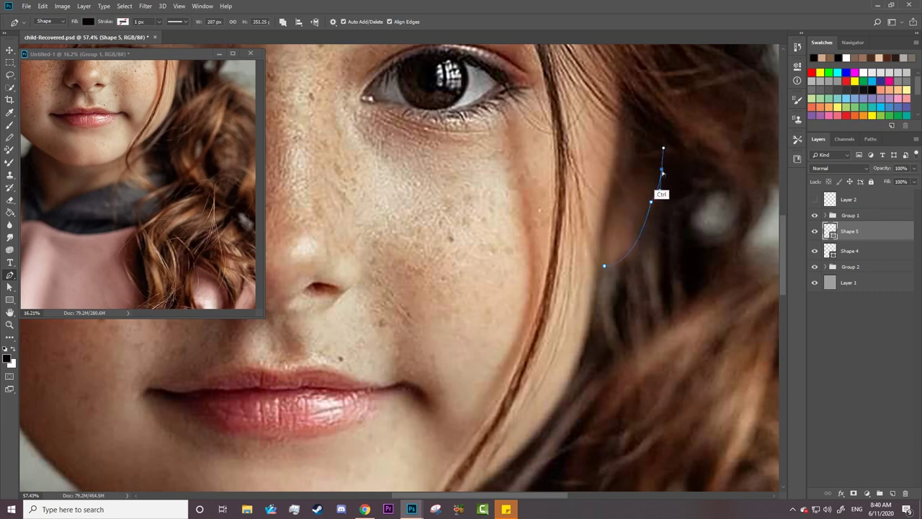
drag(670, 146, 676, 128)
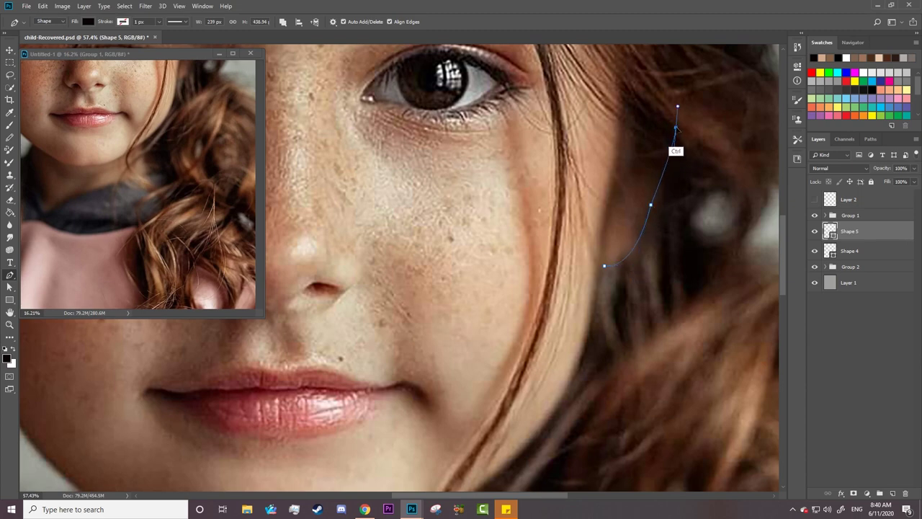
mouse_move(650, 205)
mouse_down()
mouse_move(635, 257)
mouse_move(617, 267)
mouse_up()
- Add a short temple line and hooked curves along the left cheek
click(634, 103)
mouse_move(633, 172)
mouse_down()
mouse_move(625, 188)
mouse_move(649, 149)
mouse_up()
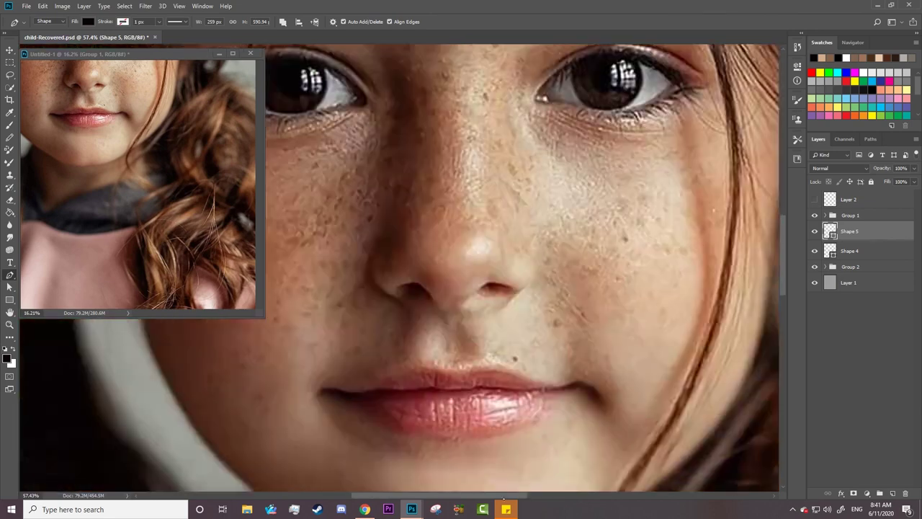
drag(614, 404, 468, 266)
click(455, 273)
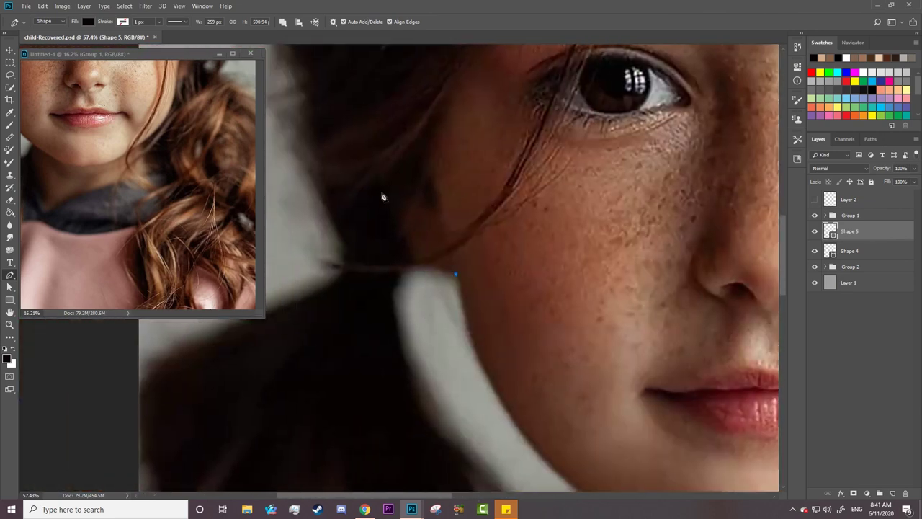
drag(378, 175, 353, 77)
alt+click(379, 175)
drag(455, 274, 519, 275)
click(418, 131)
drag(431, 188, 442, 193)
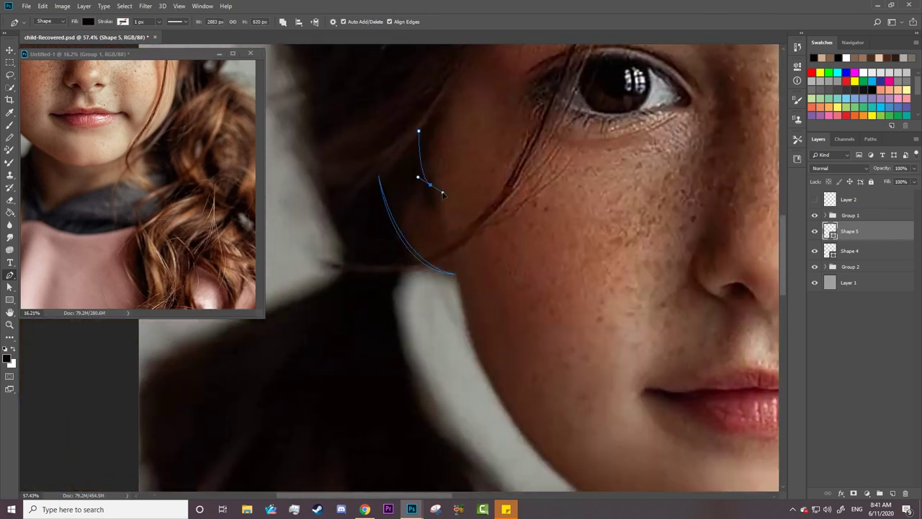
- Zoom out, check the outline with Group 1 hidden, then show it and zoom into the eye
alt+click(431, 188)
key(z)
drag(425, 297, 375, 285)
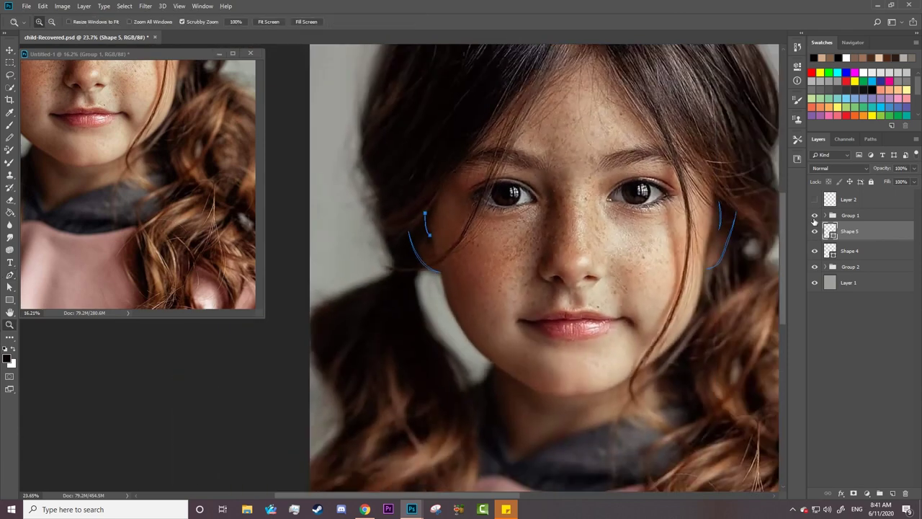
click(814, 216)
key(a)
click(645, 274)
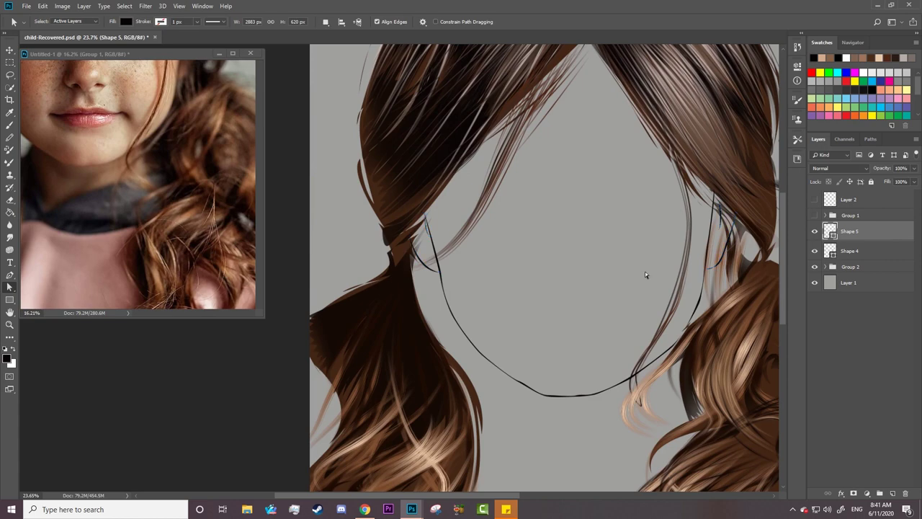
click(815, 216)
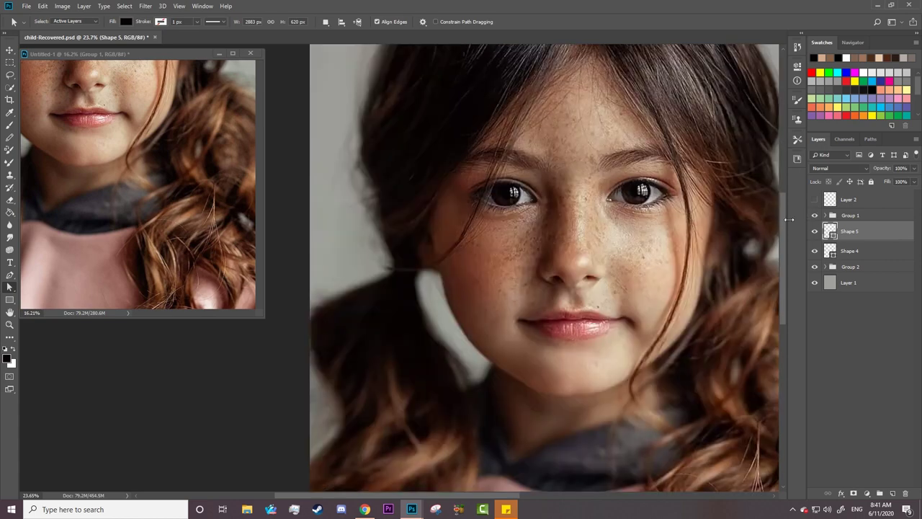
key(z)
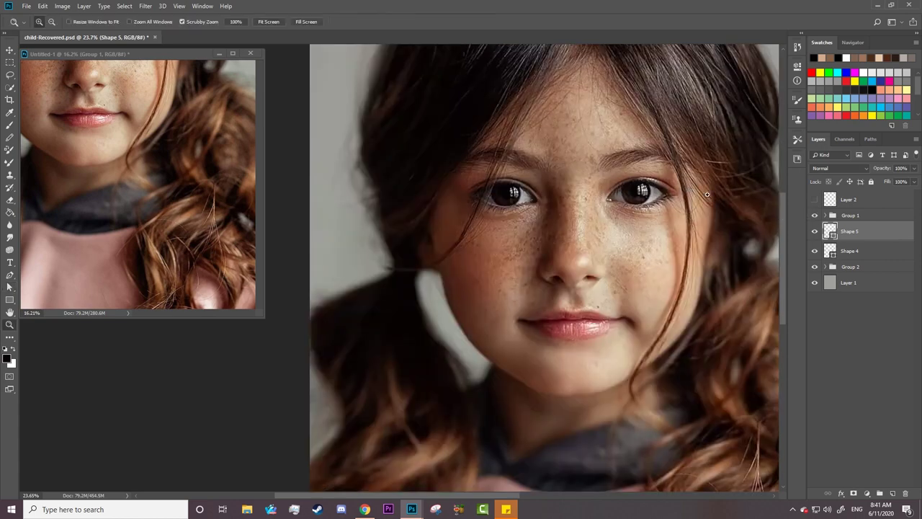
click(692, 190)
click(699, 182)
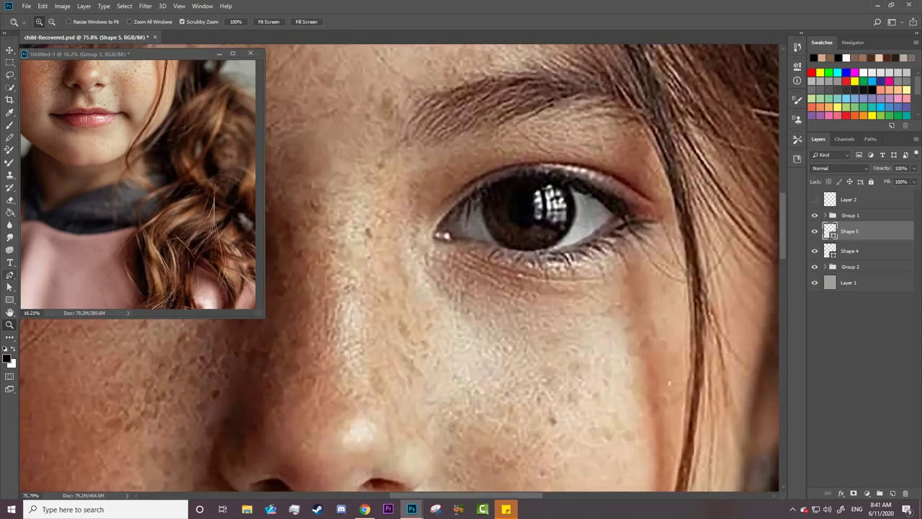
- With the Pen in Combine Shapes mode, trace the eye from inner corner to a sharp outer corner
click(10, 275)
click(283, 21)
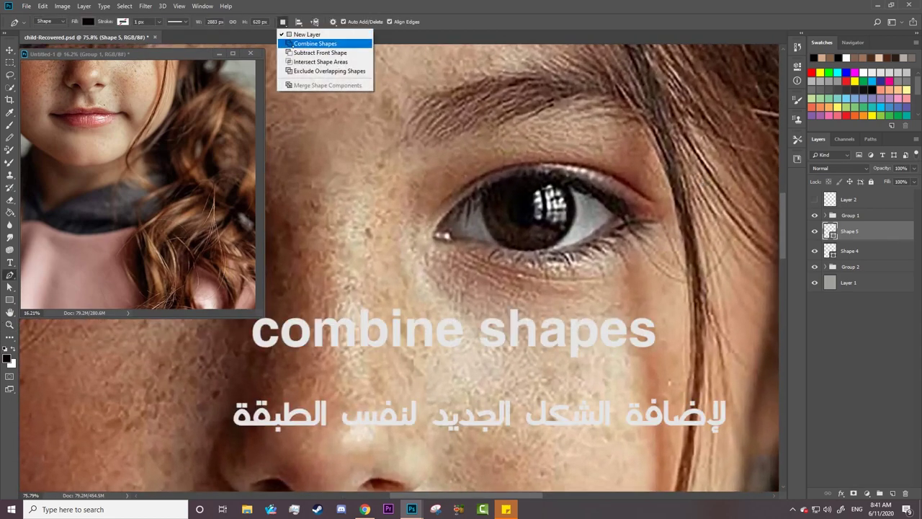
click(310, 41)
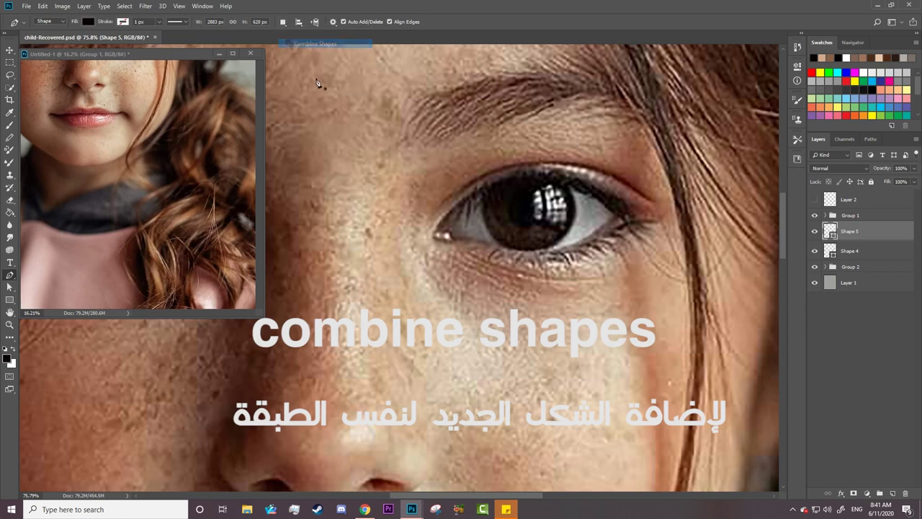
click(509, 249)
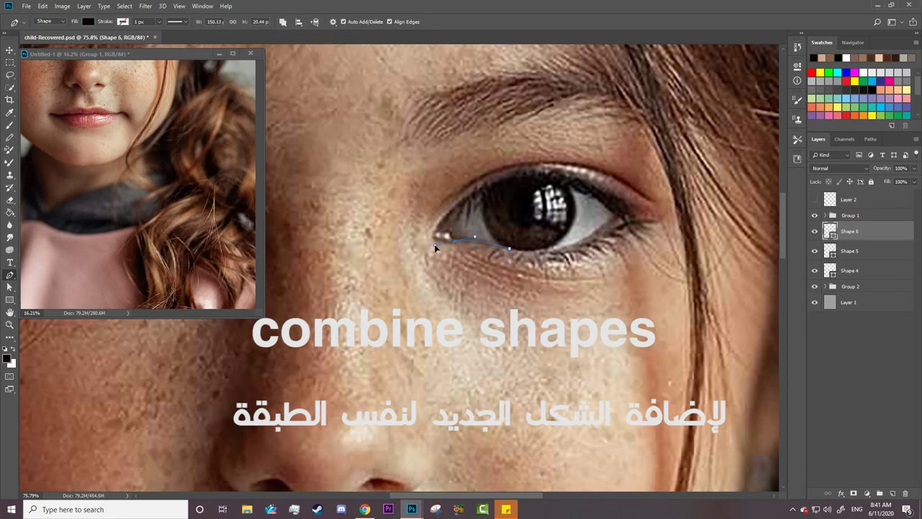
click(453, 241)
drag(452, 211, 486, 180)
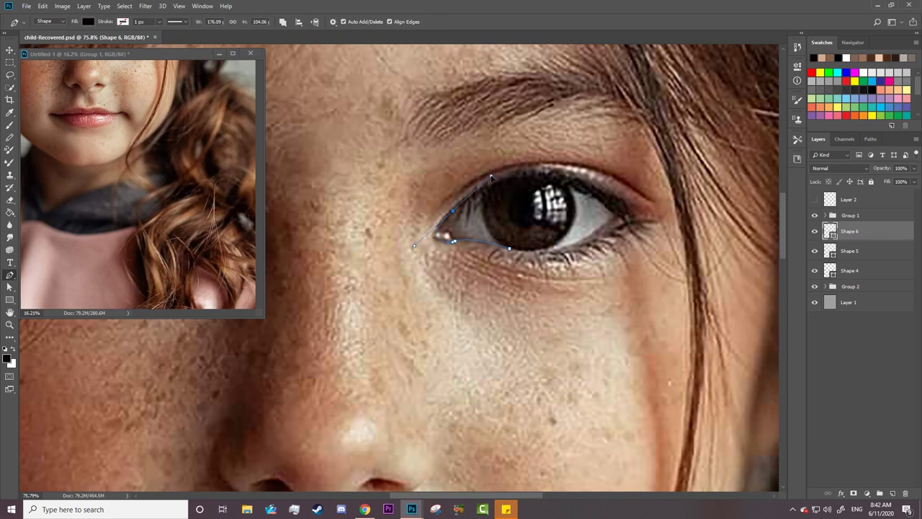
alt+click(452, 210)
drag(614, 211, 711, 280)
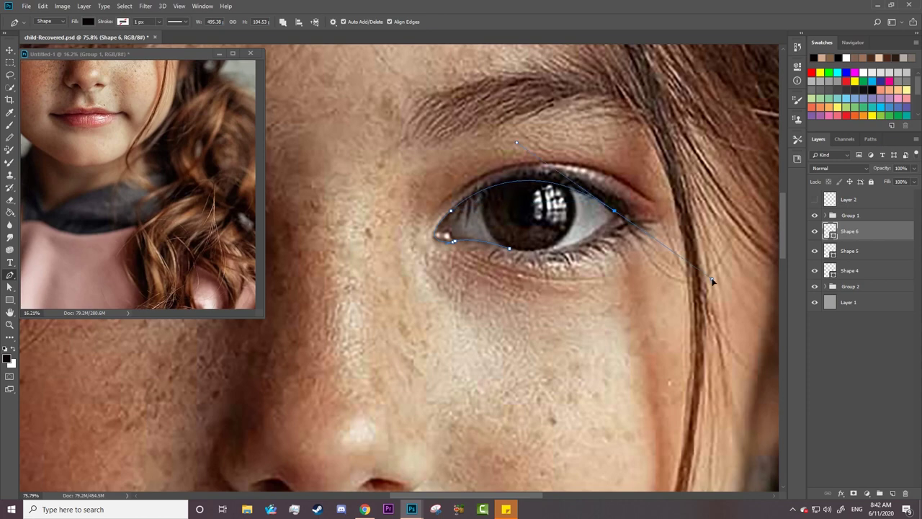
alt+click(618, 216)
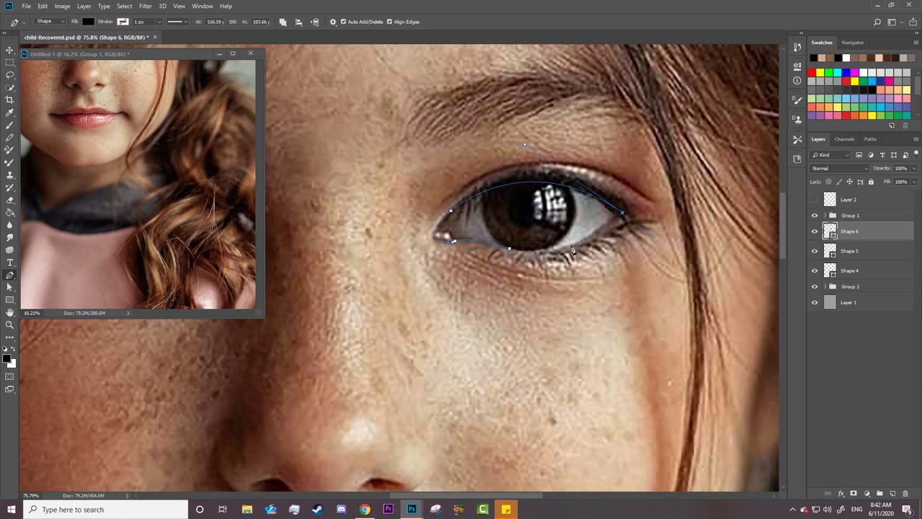
- Refine the upper and lower lid curves and nudge the inner corner point
drag(582, 241, 592, 250)
mouse_move(636, 214)
mouse_down()
mouse_move(656, 217)
mouse_move(651, 232)
mouse_up()
click(651, 235)
drag(621, 212, 625, 202)
drag(531, 177, 579, 167)
drag(431, 238, 427, 233)
scroll(461, 252, up, 5)
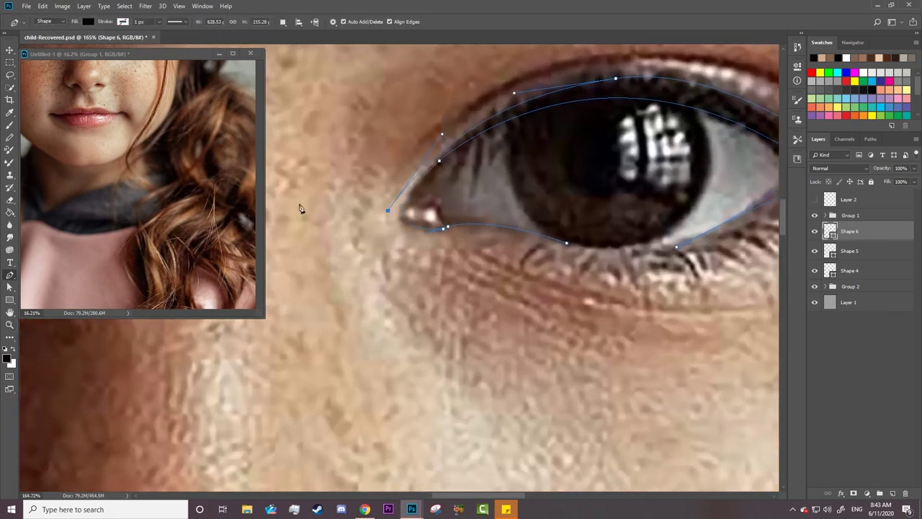
mouse_move(447, 228)
mouse_down()
mouse_move(481, 226)
mouse_move(471, 222)
mouse_up()
mouse_move(472, 223)
mouse_down()
mouse_move(479, 228)
mouse_move(452, 234)
mouse_up()
ctrl+click(567, 244)
- Adjust the inner eye corner points using the Convert Point and Curvature Pen tools
right_click(9, 275)
click(67, 320)
right_click(9, 275)
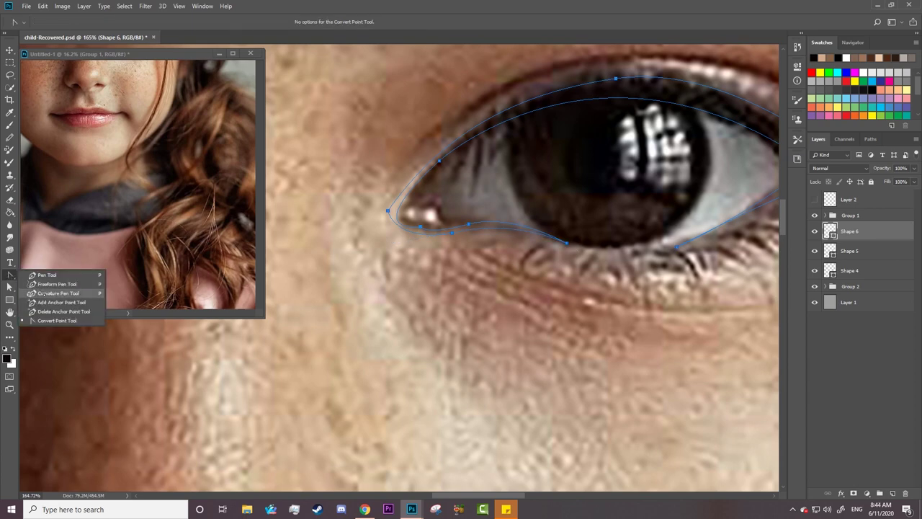
click(65, 293)
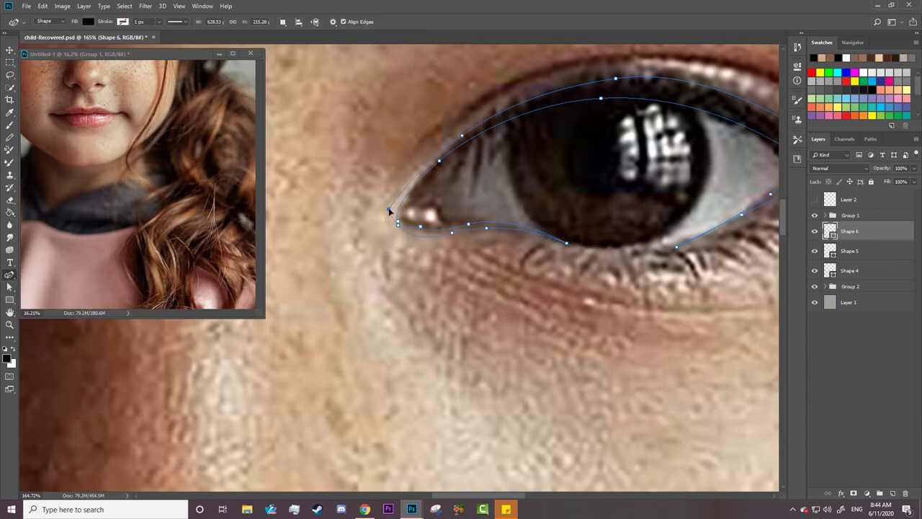
click(389, 210)
drag(389, 211, 393, 220)
click(406, 212)
drag(468, 224, 476, 223)
- Add lower-lid points and smooth the curve toward the outer corner
right_click(419, 231)
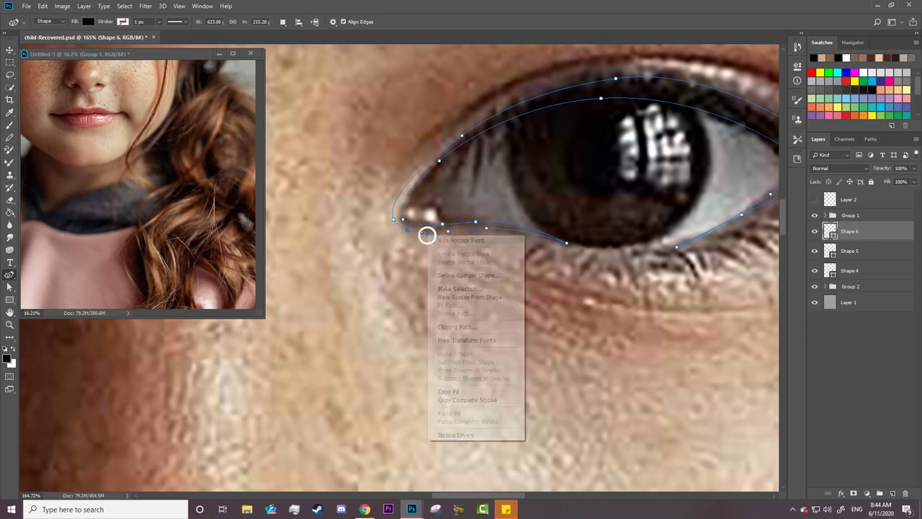
click(425, 244)
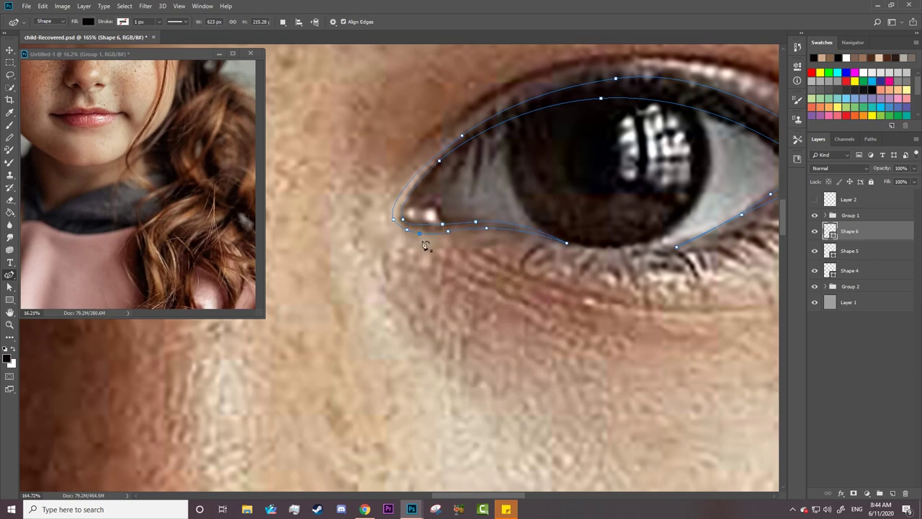
click(617, 251)
drag(677, 251, 636, 254)
scroll(586, 183, right, 5)
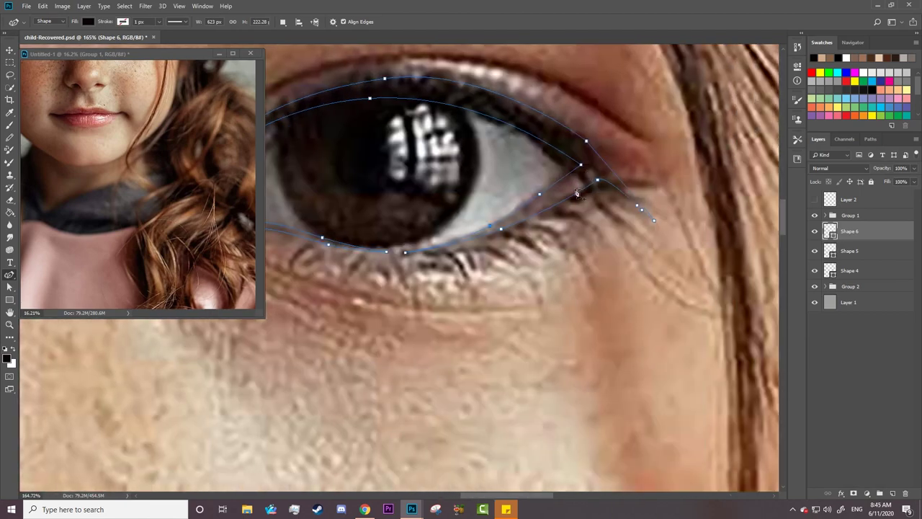
scroll(576, 193, down, 2)
scroll(577, 193, down, 3)
- Return to the standard Pen tool with Combine Shapes for the second eye
key(z)
scroll(576, 193, up, 2)
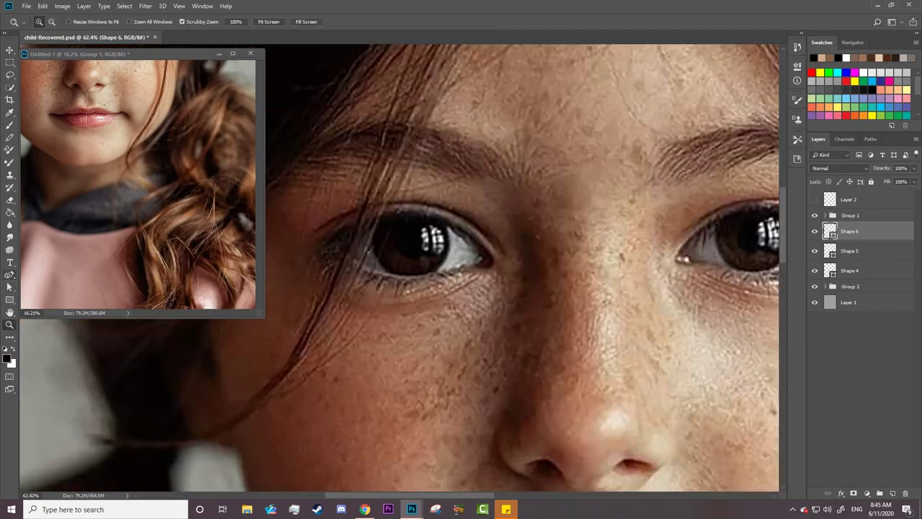
right_click(10, 275)
click(51, 274)
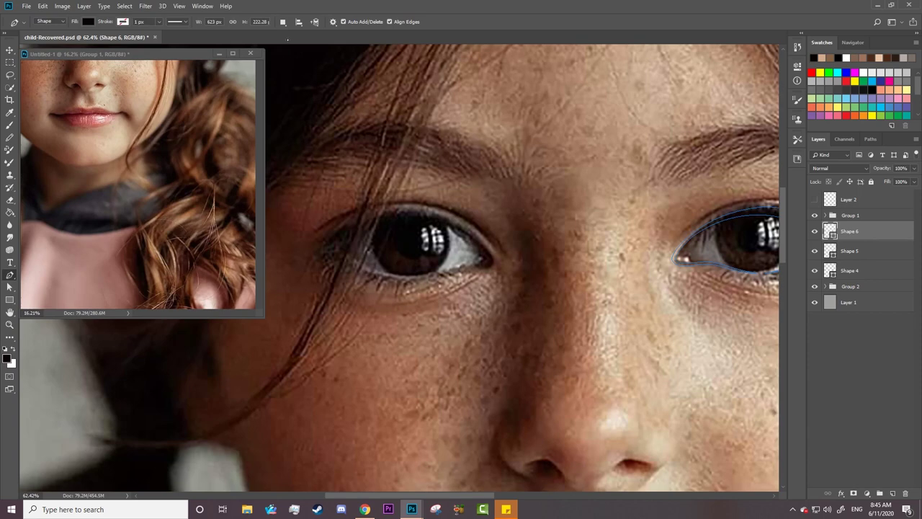
click(283, 22)
click(315, 43)
- Trace the left eye's upper lid from inner corner to a sharp outer corner
click(477, 267)
mouse_move(417, 219)
mouse_down()
mouse_move(320, 205)
mouse_move(348, 202)
mouse_up()
drag(416, 219, 463, 234)
drag(500, 258, 490, 255)
ctrl+click(466, 236)
drag(328, 240, 314, 245)
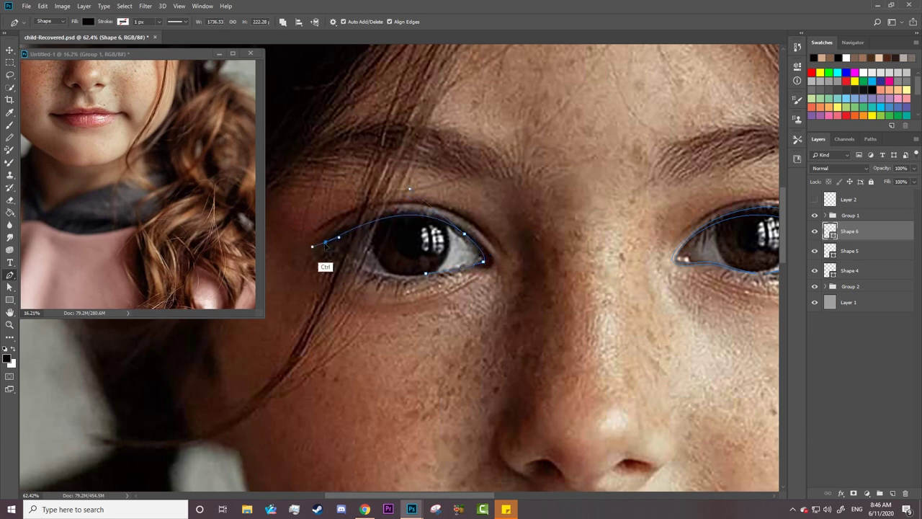
alt+click(328, 240)
- Trace the lower lid, refine the corner curves, and hide Group 1 to check
drag(398, 276, 393, 283)
drag(322, 246, 266, 208)
drag(322, 250, 318, 254)
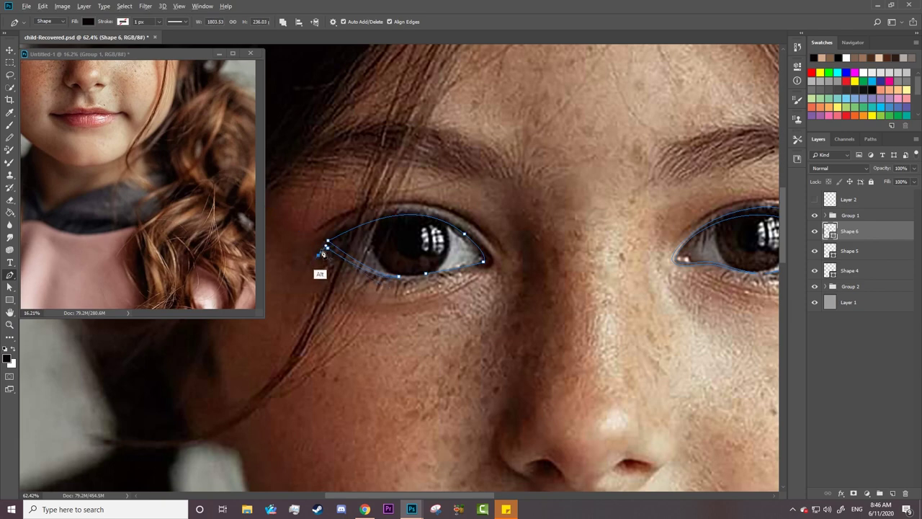
drag(448, 207, 480, 200)
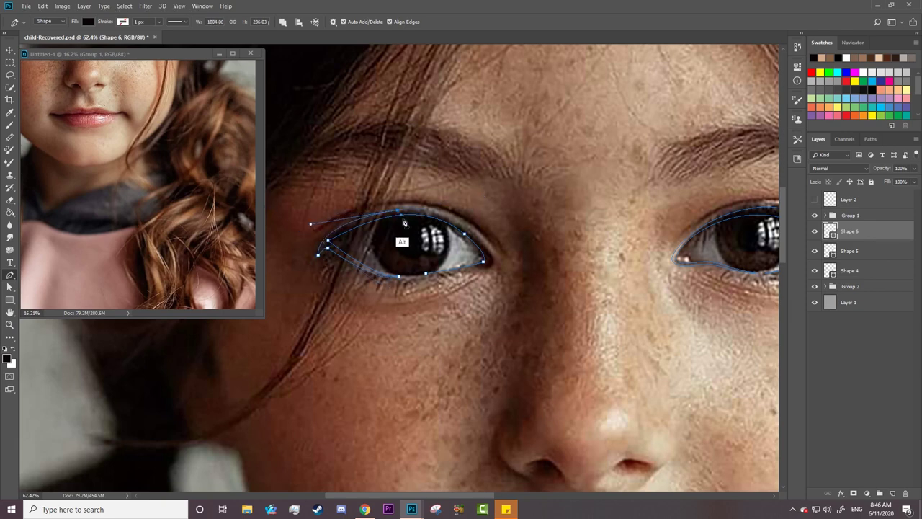
click(484, 261)
drag(493, 263, 497, 290)
click(815, 215)
- Switch to the Curvature Pen Tool and show the reference photo again
scroll(332, 250, up, 4)
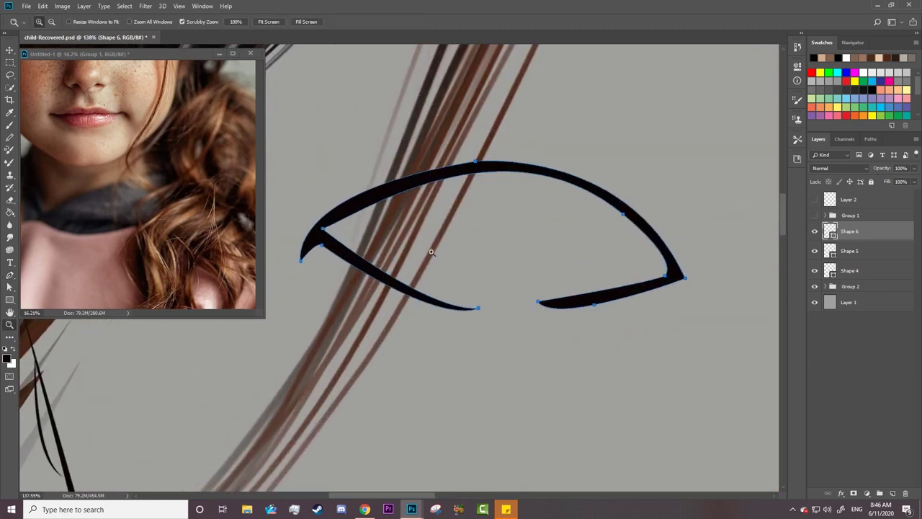
right_click(9, 275)
click(58, 293)
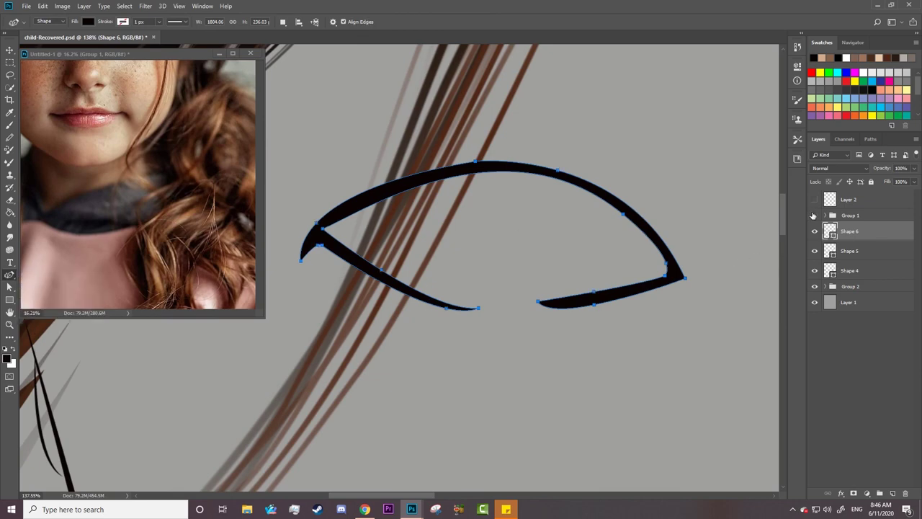
click(814, 214)
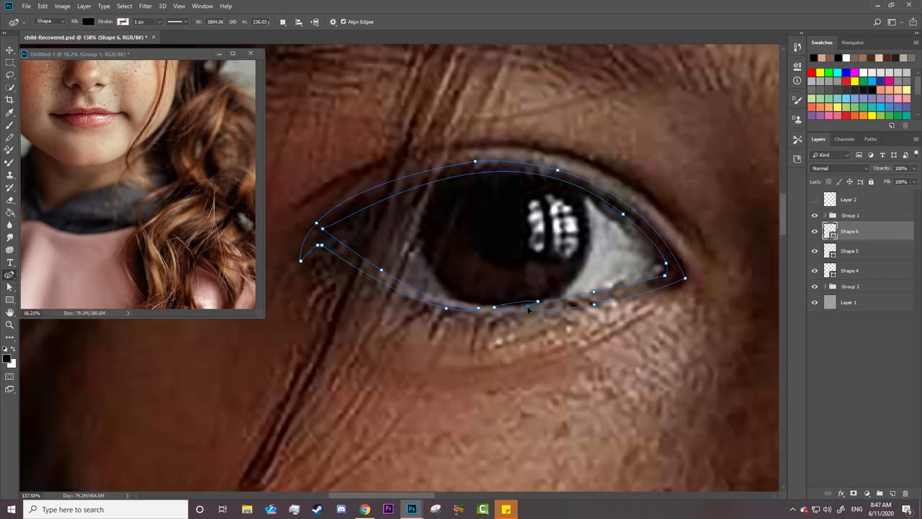
- Add a lower-lid point and raise the left eye's outer corner
click(556, 296)
right_click(559, 303)
key(Escape)
drag(667, 264, 661, 249)
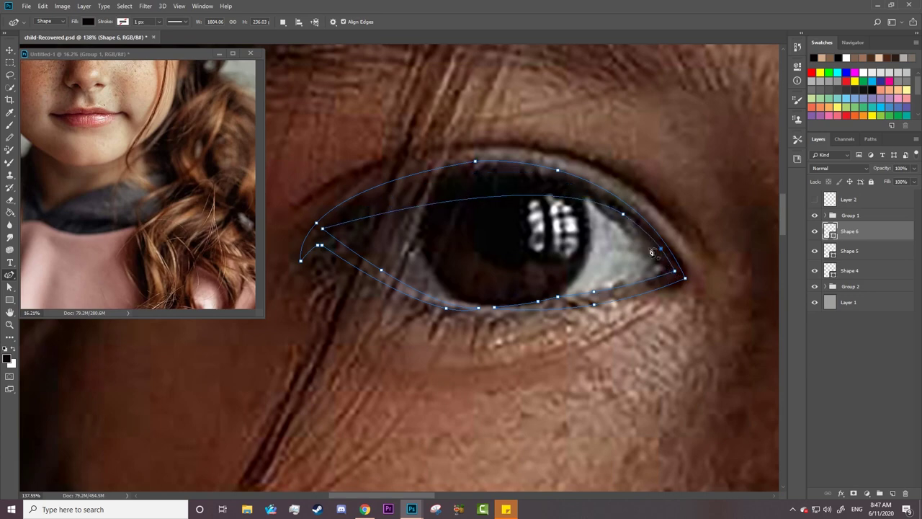
click(623, 214)
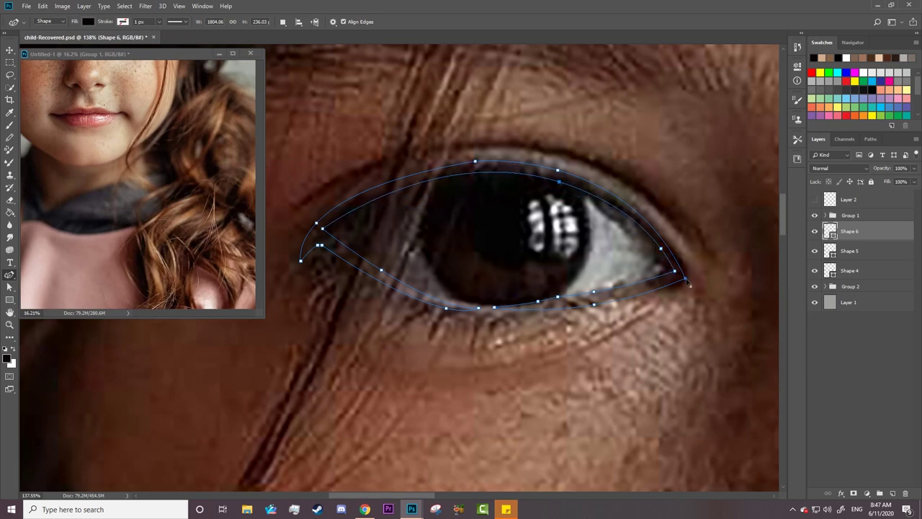
click(687, 285)
- Reshape the left eye's upper and lower lid curves into tapered lines
drag(300, 260, 298, 256)
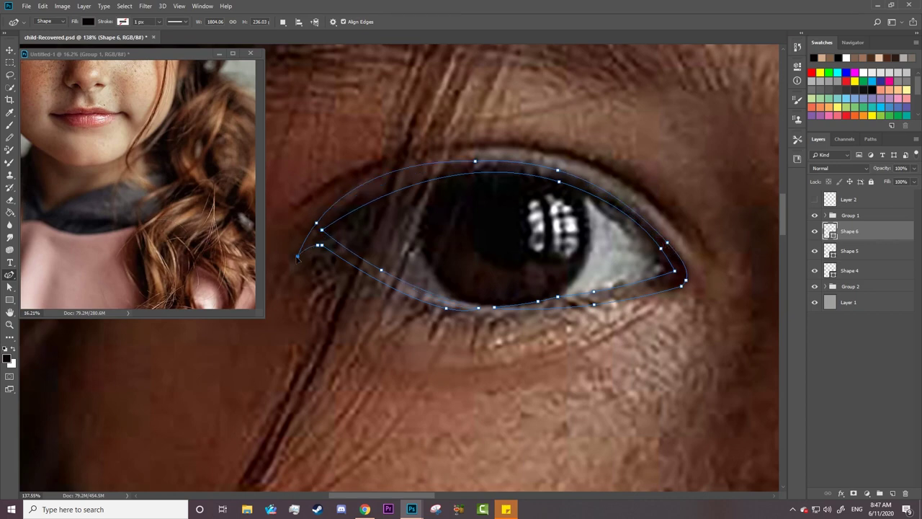
click(371, 188)
drag(476, 162, 464, 164)
drag(381, 186, 420, 171)
mouse_move(315, 222)
mouse_down()
mouse_move(303, 242)
mouse_move(332, 227)
mouse_up()
drag(478, 308, 485, 305)
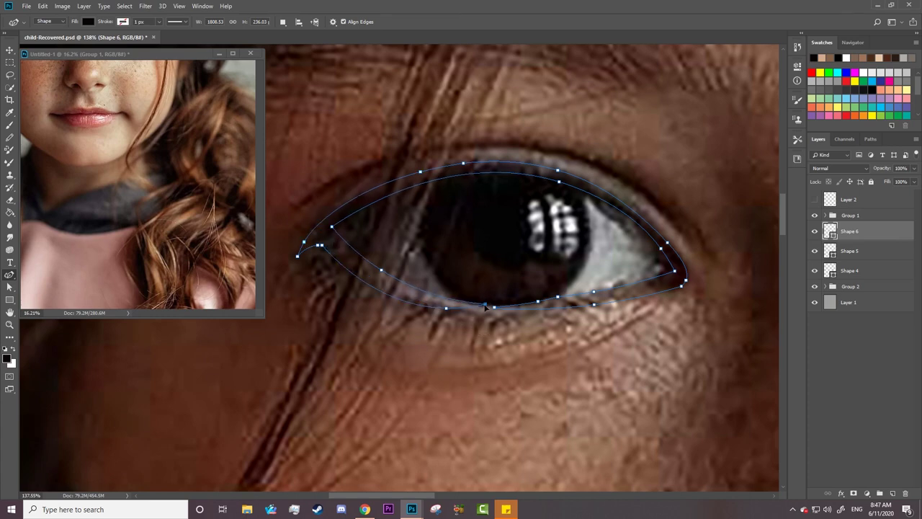
click(654, 286)
drag(538, 301, 528, 307)
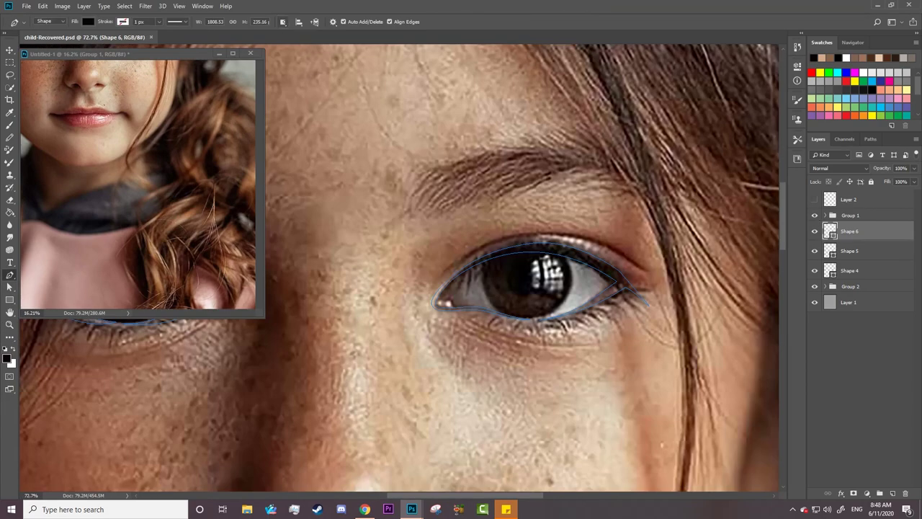
- Set path operations to Combine Shapes and begin outlining the first eyebrow
click(282, 22)
click(317, 43)
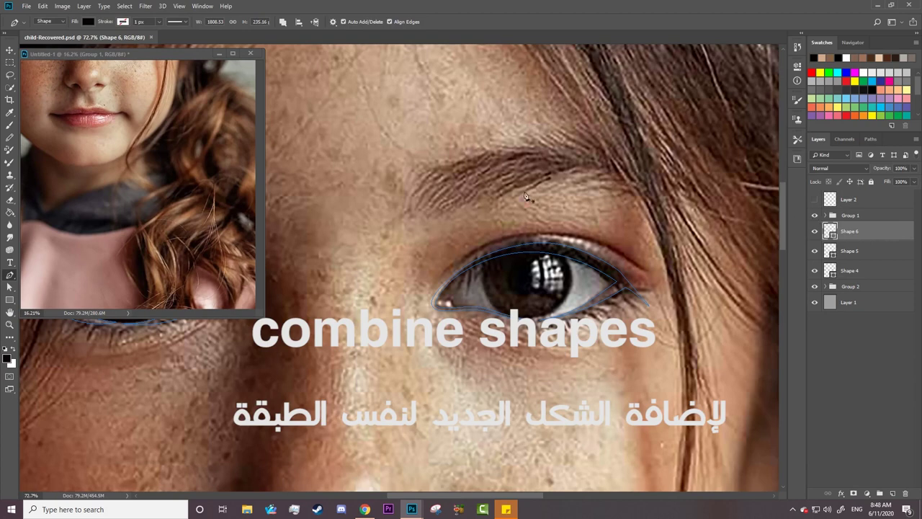
click(661, 201)
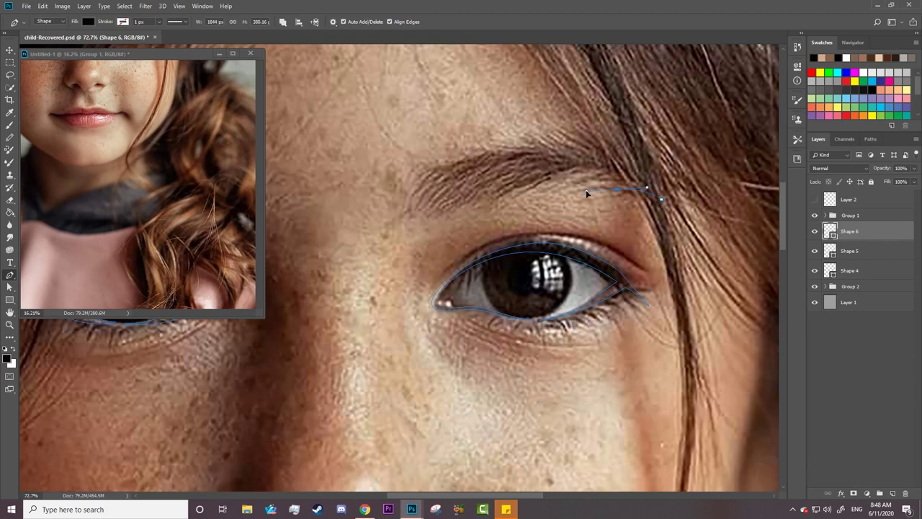
drag(617, 189, 617, 213)
drag(583, 181, 579, 184)
drag(486, 205, 425, 221)
- Shape the eyebrow's upper edge and end it in a sharp brow tip
key(ctrl)
drag(437, 169, 424, 205)
click(484, 152)
drag(526, 143, 543, 140)
alt+click(526, 144)
alt+click(577, 125)
- Outline the second eyebrow from its inner end around the brow tip
drag(487, 454, 386, 497)
click(321, 215)
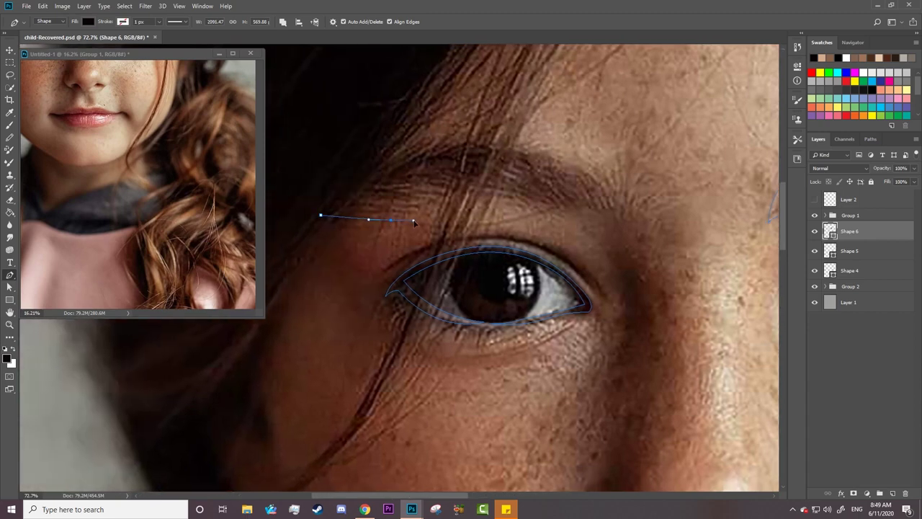
mouse_move(392, 225)
mouse_down()
mouse_move(388, 213)
mouse_move(443, 198)
mouse_up()
alt+click(517, 196)
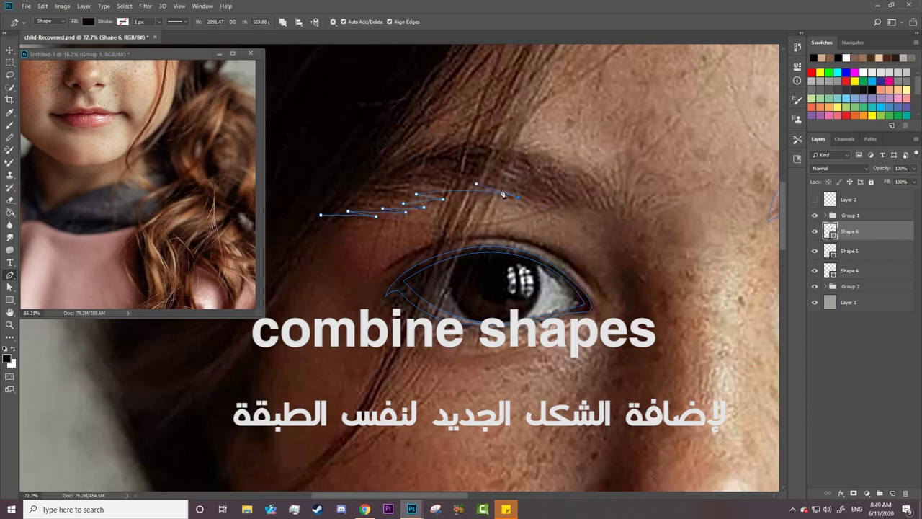
drag(548, 205, 558, 210)
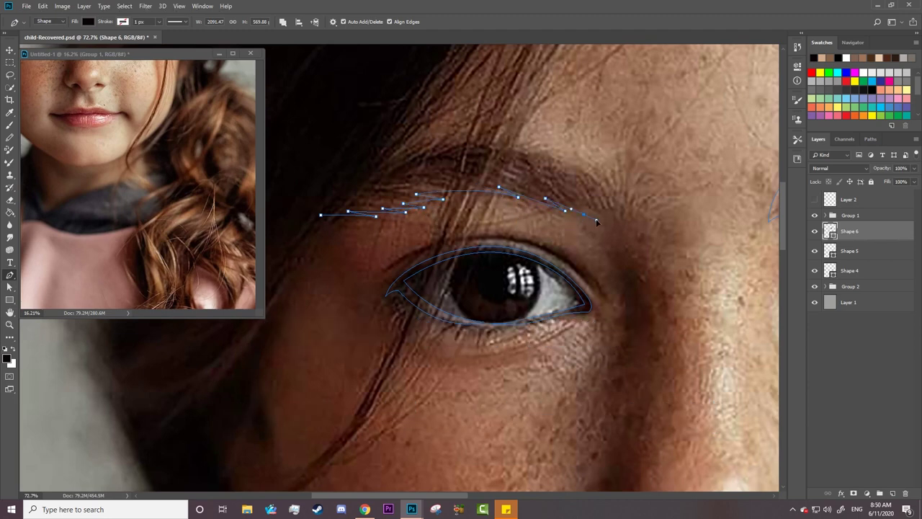
drag(618, 220, 628, 231)
mouse_move(599, 162)
mouse_down()
mouse_move(501, 152)
mouse_move(503, 142)
mouse_move(452, 135)
mouse_move(321, 206)
mouse_up()
- Close the second eyebrow outline and preview it with the photo hidden
click(320, 214)
click(815, 214)
key(a)
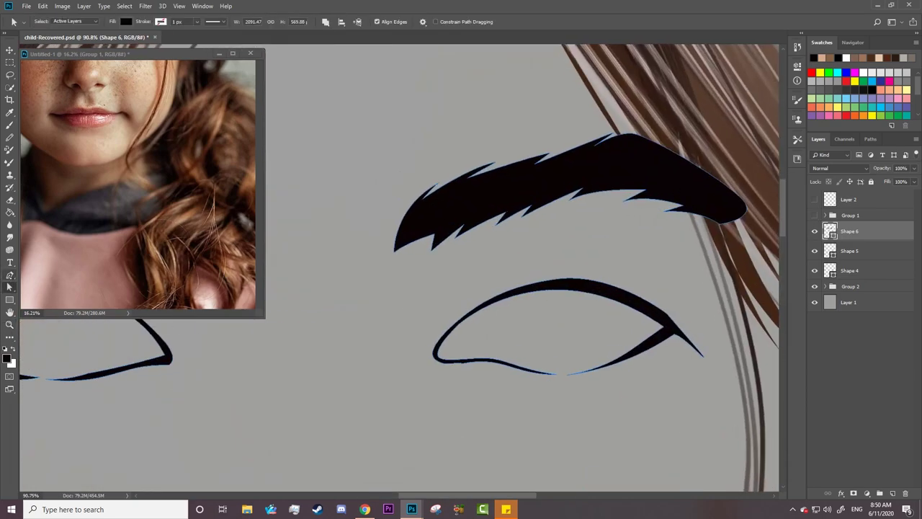
key(p)
click(815, 214)
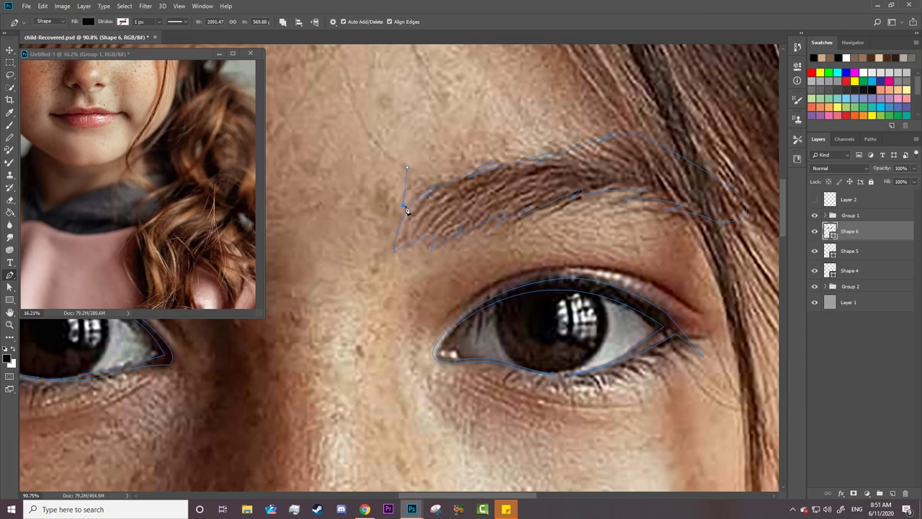
- Draw a curved hair stroke at the inner brow, then hide the photo and zoom out
mouse_move(425, 176)
mouse_down()
mouse_move(397, 225)
mouse_move(391, 263)
mouse_up()
drag(382, 229, 386, 245)
drag(462, 496, 409, 491)
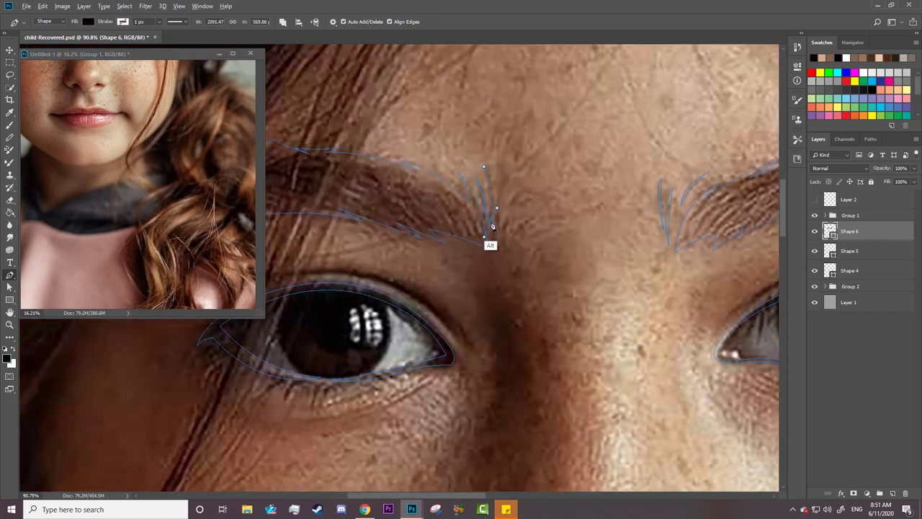
drag(484, 167, 479, 158)
mouse_move(500, 258)
mouse_down()
mouse_move(497, 251)
mouse_move(504, 264)
mouse_up()
click(815, 215)
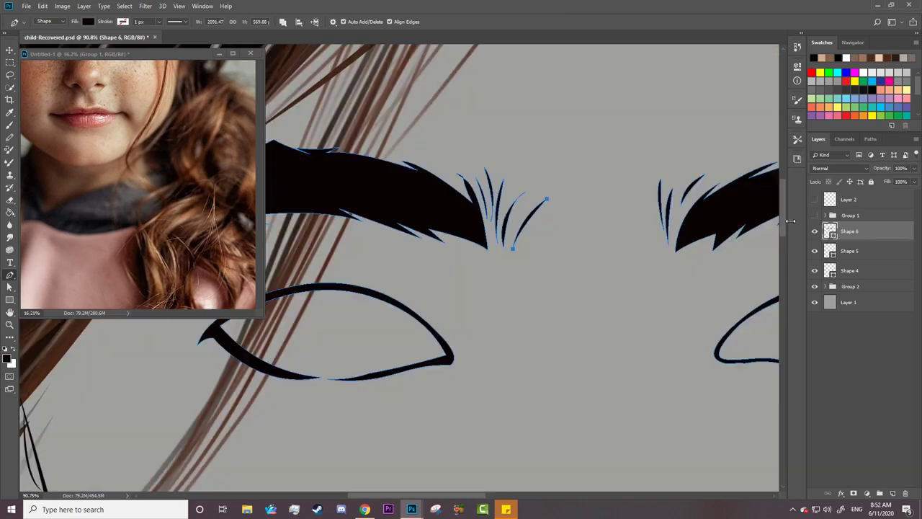
key(z)
scroll(760, 261, down, 5)
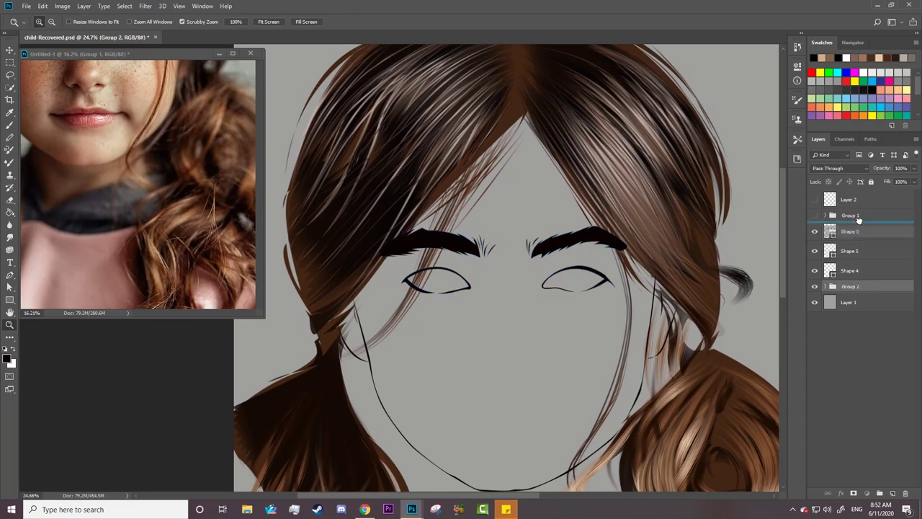
- Reorder the groups so Group 1 sits at the top of the Layers panel
drag(847, 288, 844, 217)
click(814, 214)
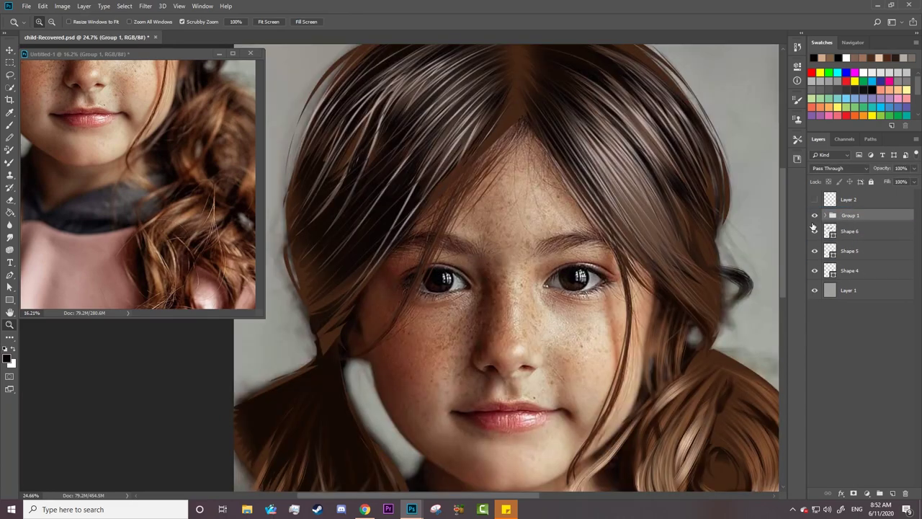
key(ctrl+z)
drag(879, 286, 877, 193)
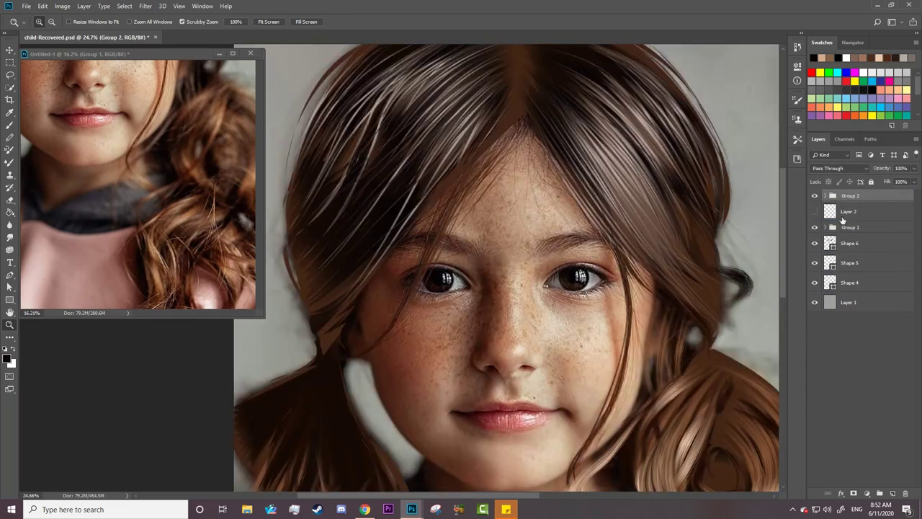
key(ctrl+bracketleft)
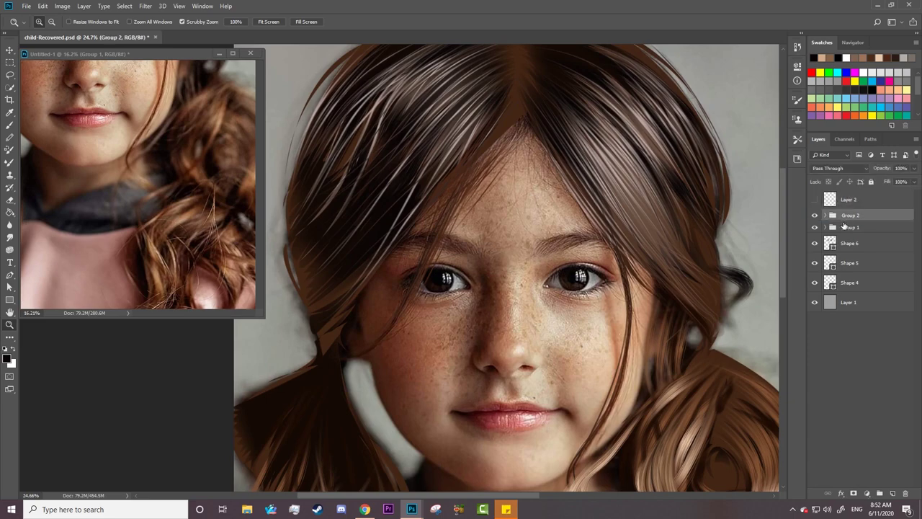
drag(820, 227, 850, 193)
click(815, 195)
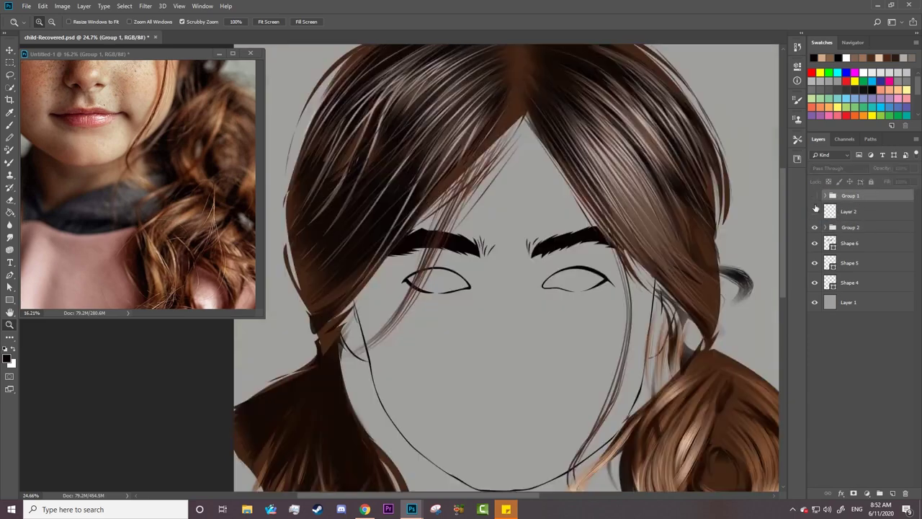
- Merge Shape 4, Shape 5 and Shape 6 into a single shape layer
drag(585, 268, 548, 268)
drag(569, 338, 627, 338)
click(850, 243)
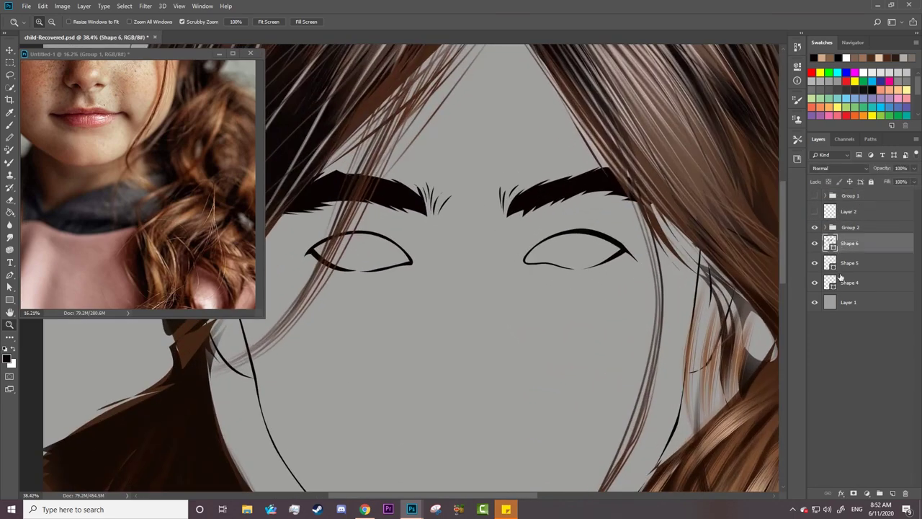
shift+click(853, 283)
right_click(858, 281)
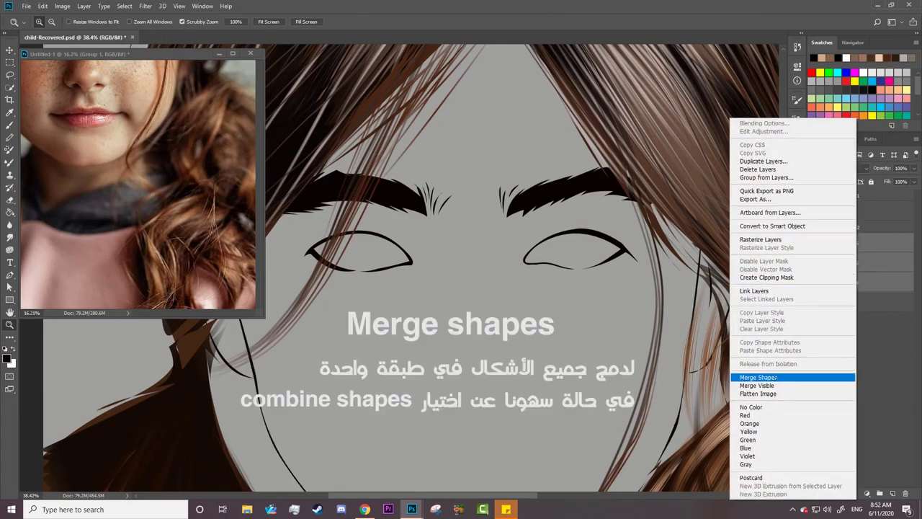
click(763, 377)
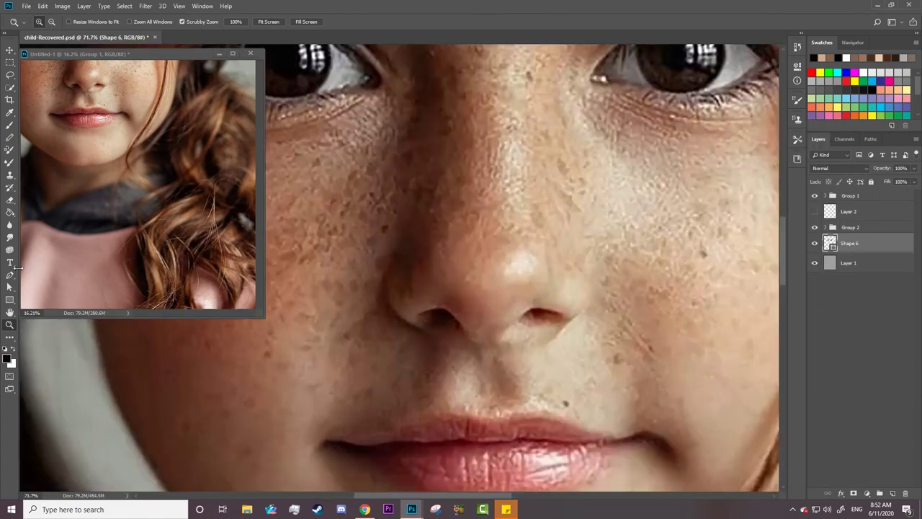
- Set the Pen tool to Combine Shapes and draw the first nostril outline
click(10, 275)
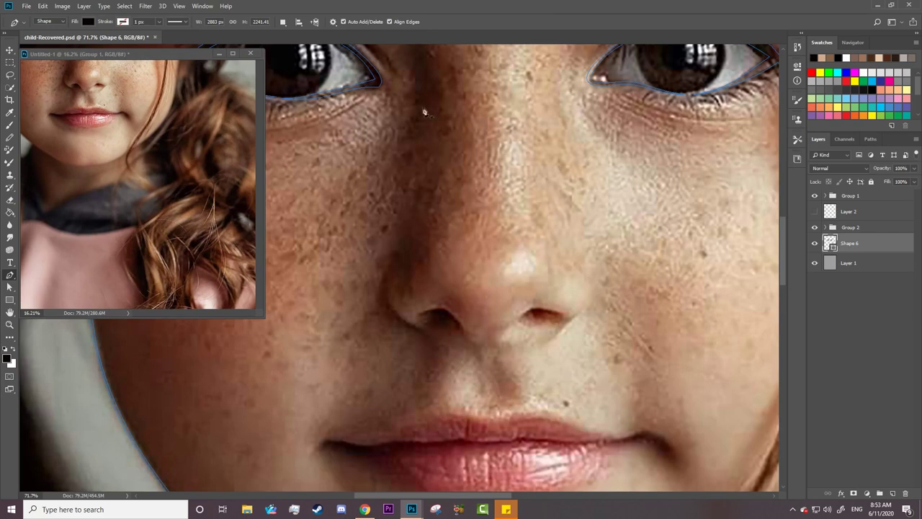
click(283, 21)
click(310, 41)
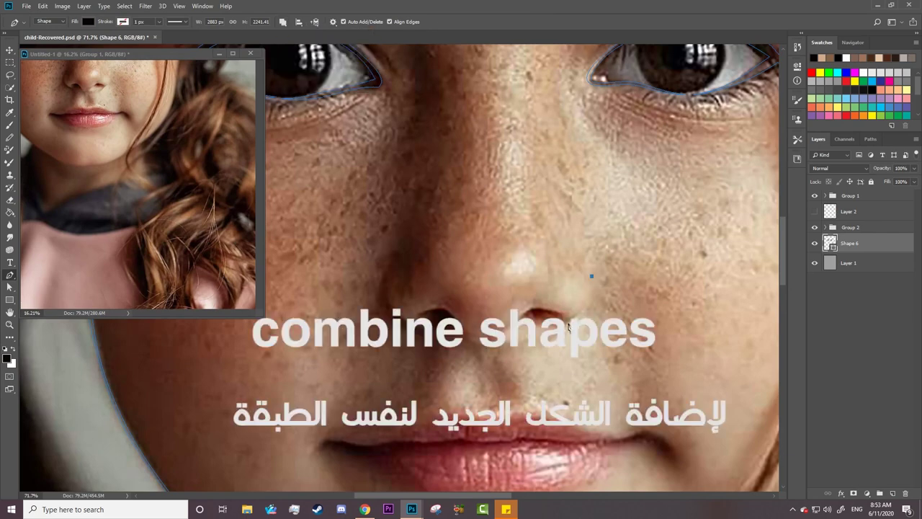
drag(569, 321, 593, 290)
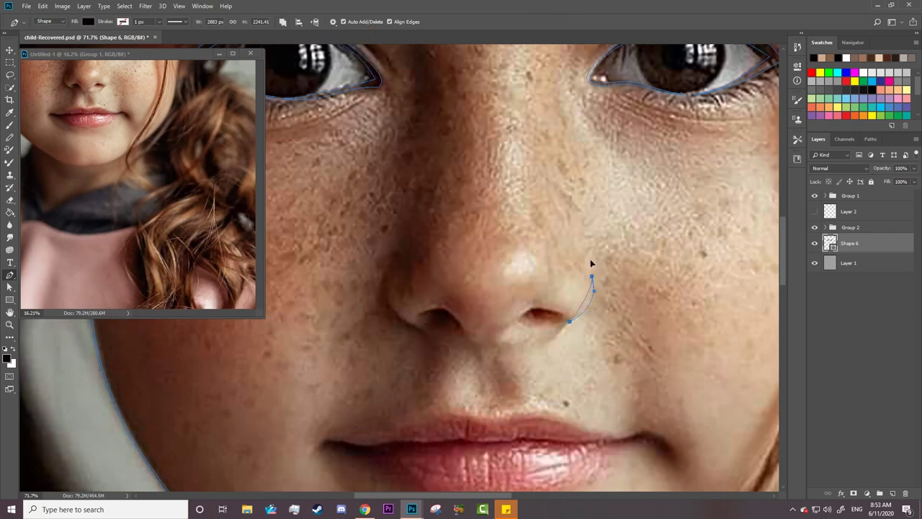
drag(391, 285, 401, 254)
drag(381, 303, 425, 343)
drag(481, 362, 463, 355)
click(417, 314)
drag(420, 320, 524, 322)
- Curve the other nostril line and refine the lower nose anchor
drag(573, 320, 605, 325)
drag(482, 351, 490, 350)
scroll(760, 284, down, 3)
scroll(751, 302, down, 2)
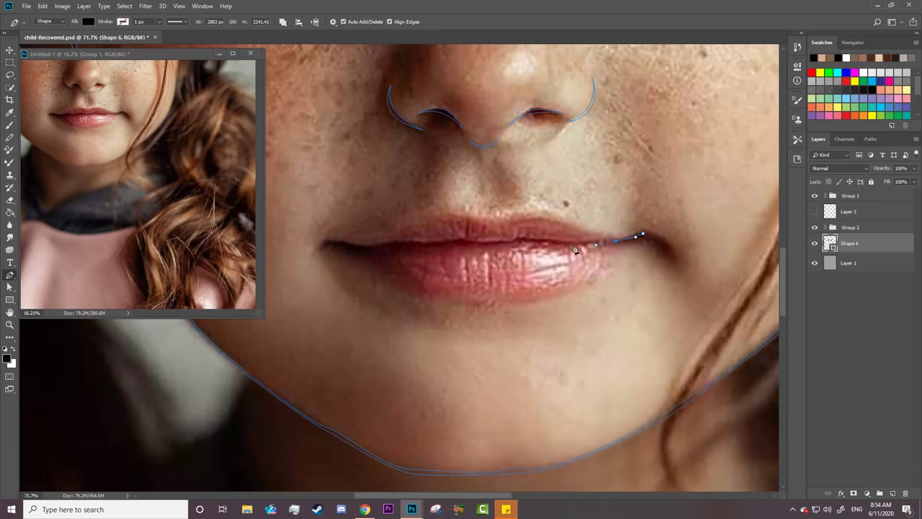
- Draw the curved mouth line between the lips from right to left
click(528, 240)
click(463, 238)
drag(432, 244, 421, 245)
click(397, 241)
click(369, 247)
drag(321, 243, 307, 248)
alt+click(322, 243)
mouse_move(367, 261)
mouse_down()
mouse_move(346, 254)
mouse_move(364, 254)
mouse_up()
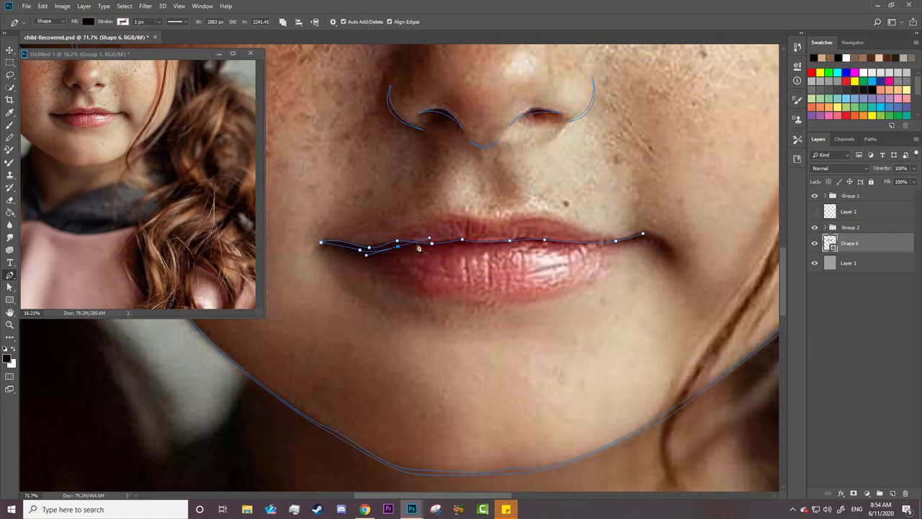
- Adjust the mouth-line anchors and extend the line to the right lip corner
ctrl+click(397, 243)
ctrl+click(432, 243)
ctrl+click(510, 243)
click(658, 246)
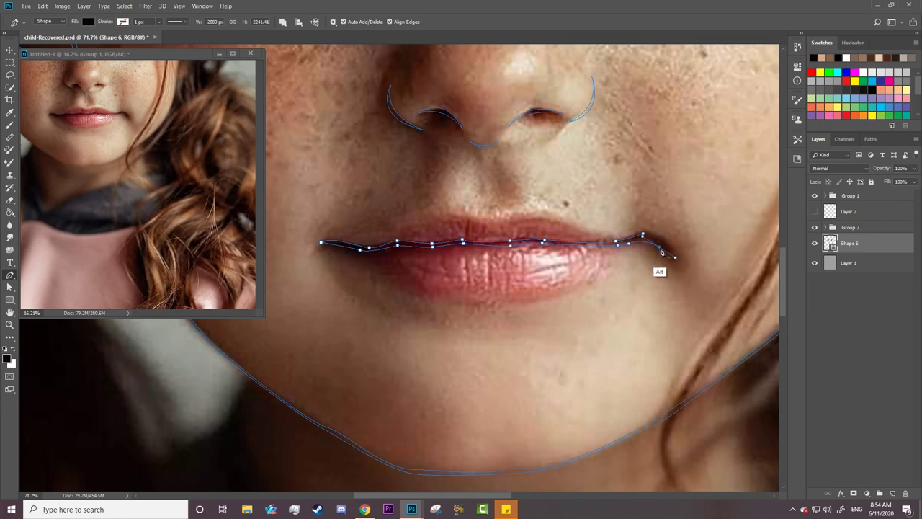
drag(644, 236, 631, 237)
- Draw the curve under the lower lip, then zoom out to the whole face
click(591, 282)
drag(417, 293, 306, 257)
drag(417, 293, 407, 289)
drag(518, 324, 511, 333)
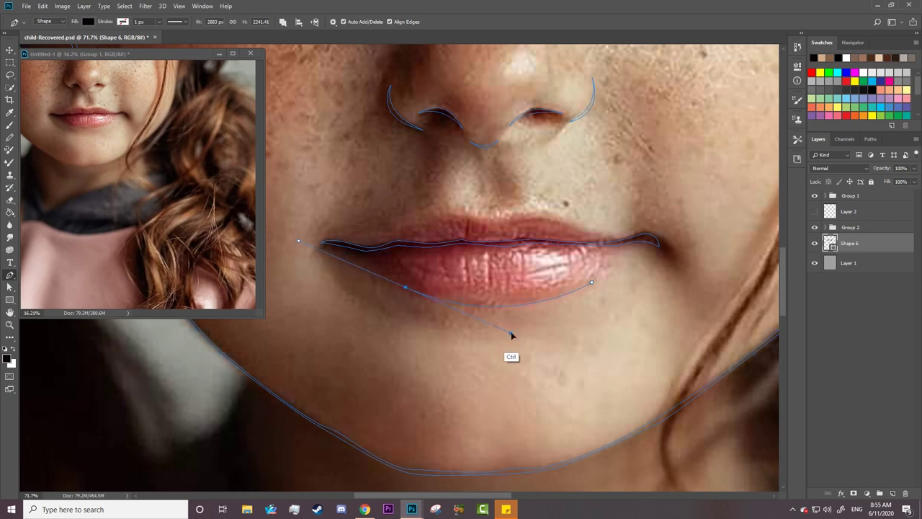
alt+click(407, 289)
key(z)
drag(510, 281, 448, 309)
- Set the Pen to Combine Shapes and draw a short neck line under the jaw
click(565, 375)
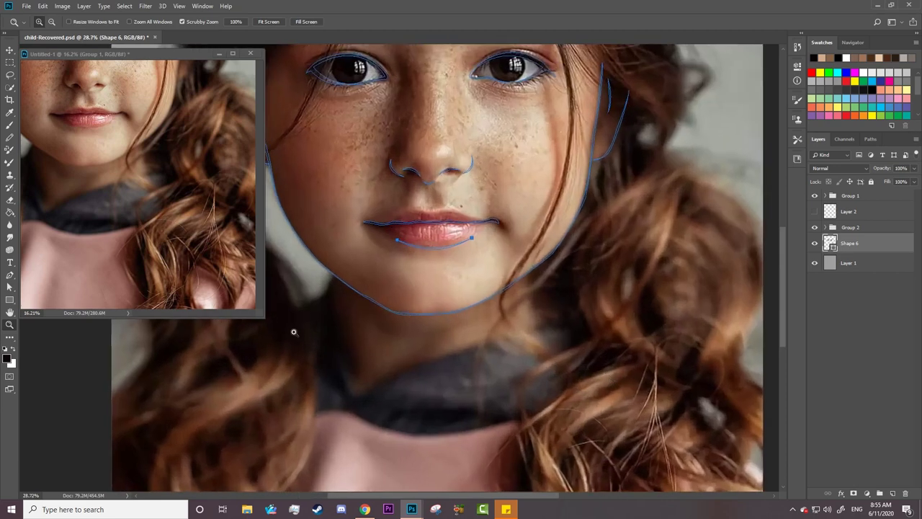
key(p)
click(298, 21)
click(295, 45)
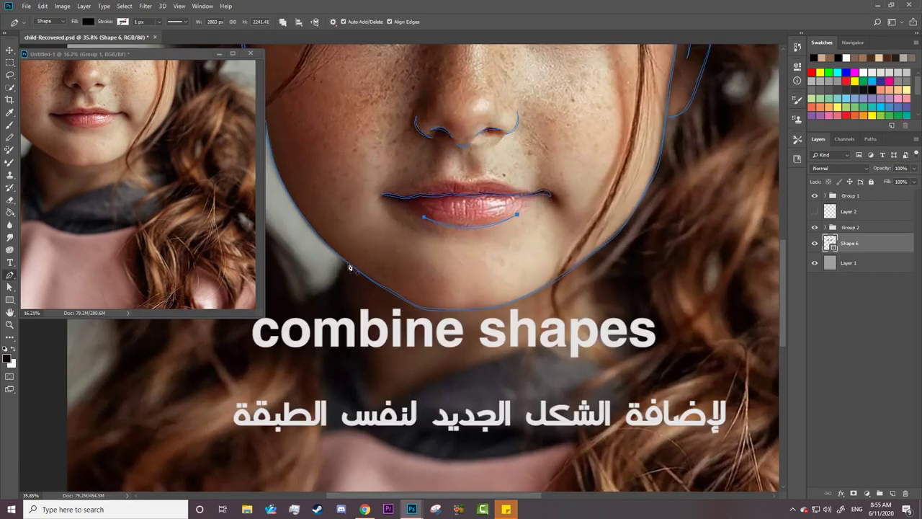
drag(332, 283, 326, 302)
drag(347, 266, 352, 258)
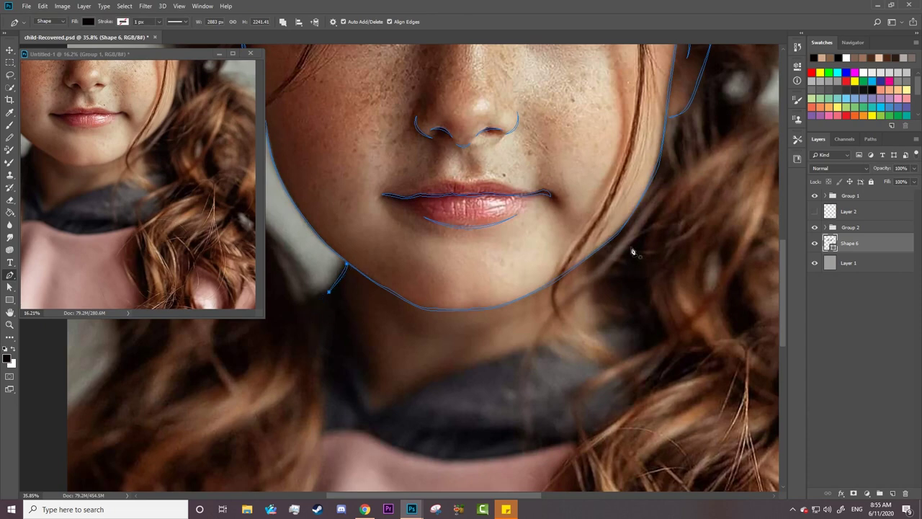
- Draw the right neck line and trace the collar edge to the neck
drag(625, 224, 606, 324)
click(652, 345)
scroll(648, 216, down, 1)
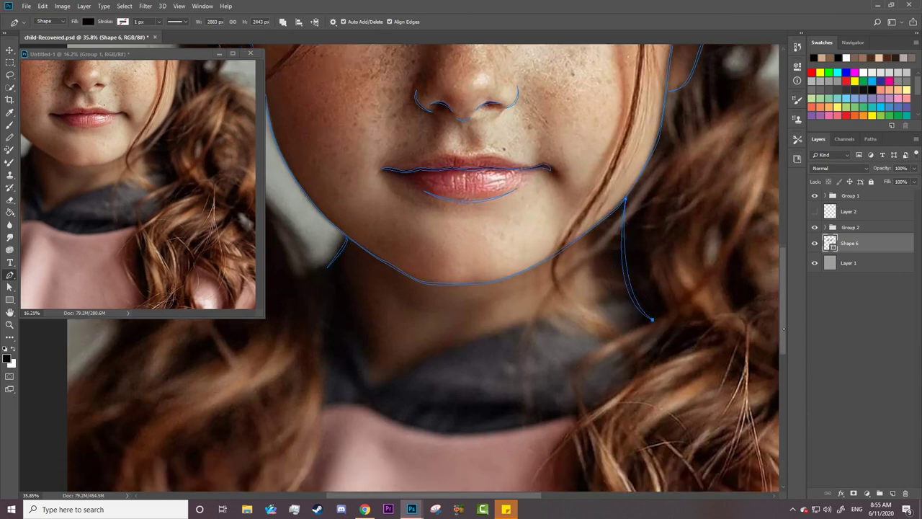
scroll(661, 234, down, 3)
click(378, 316)
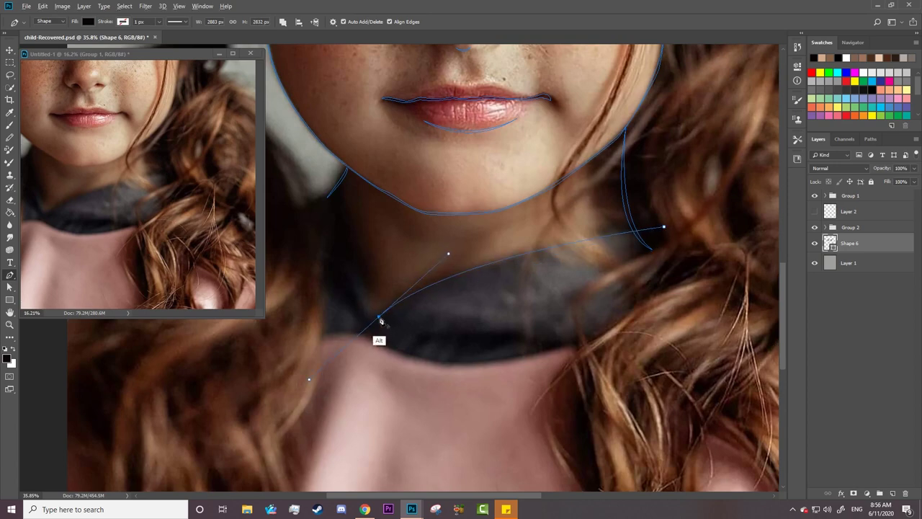
click(330, 222)
drag(336, 175, 329, 130)
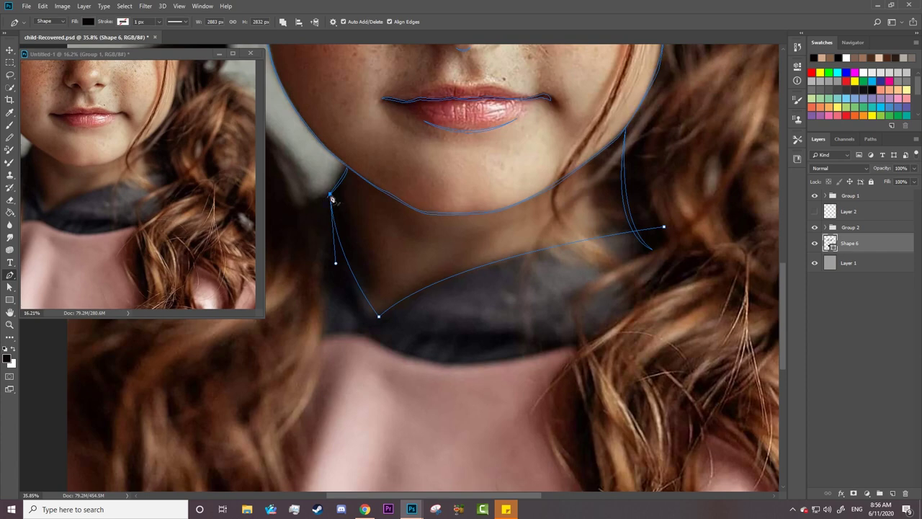
drag(331, 196, 289, 220)
mouse_move(330, 194)
mouse_down()
mouse_move(289, 218)
mouse_move(371, 180)
mouse_up()
- Draw a curved neck line from below the chin down the neck
key(z)
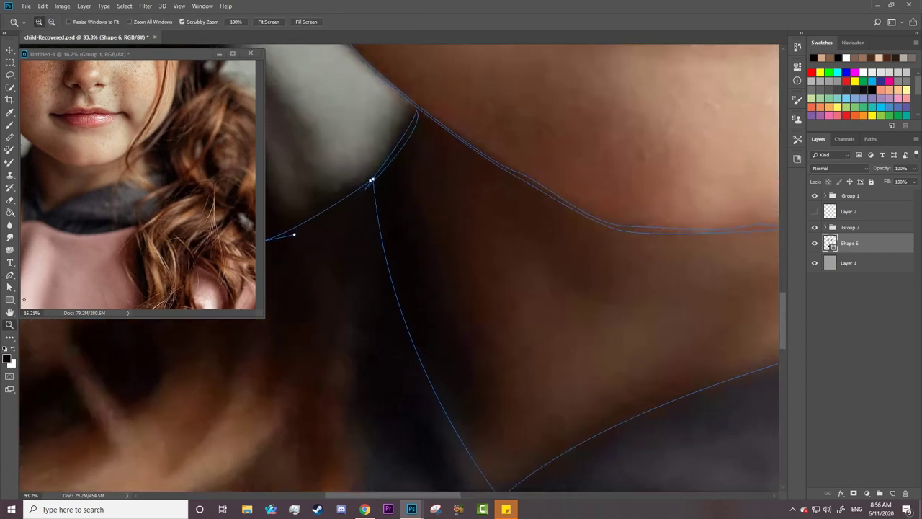
key(p)
scroll(330, 350, left, 5)
drag(377, 242, 341, 250)
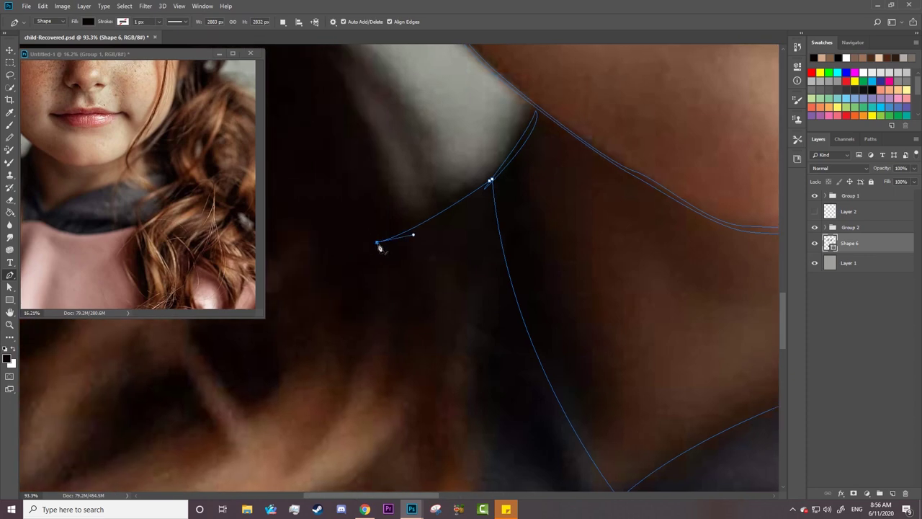
drag(490, 181, 560, 135)
scroll(778, 316, down, 5)
drag(592, 336, 595, 362)
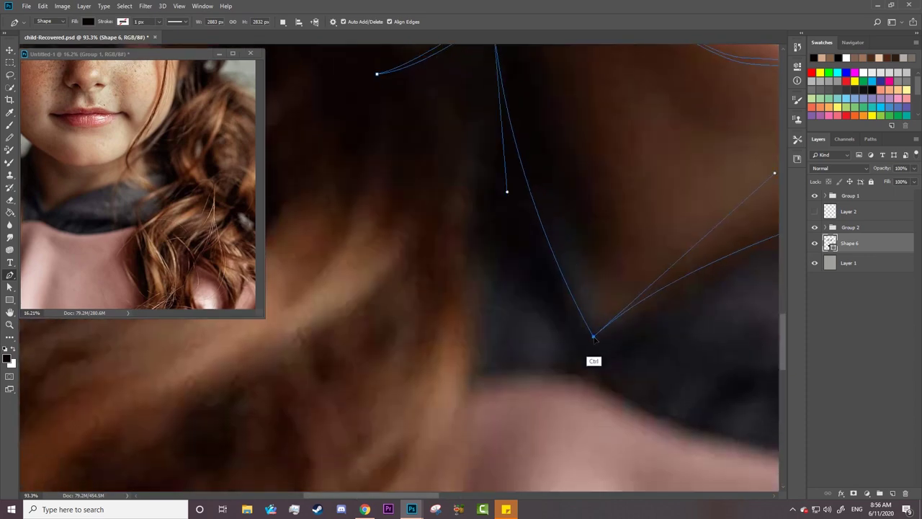
click(650, 315)
drag(607, 323, 608, 335)
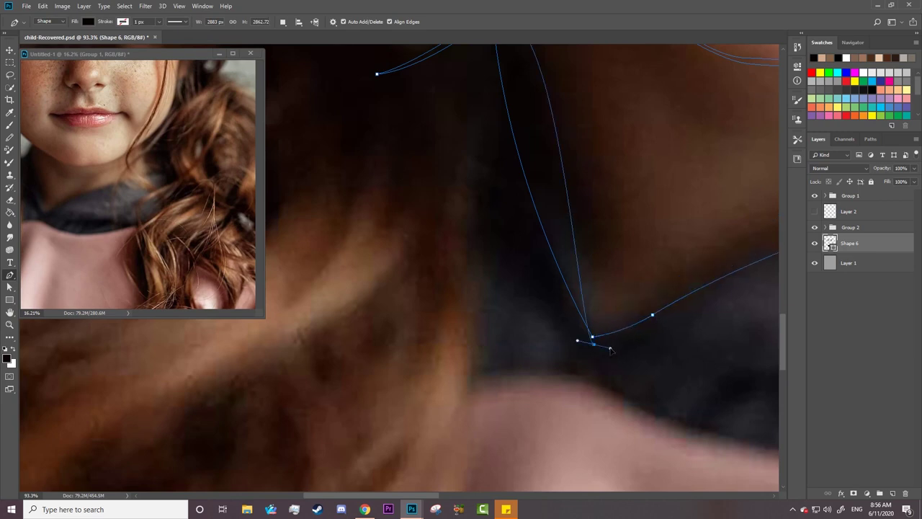
- Turn the lower neck curve up along the collar edge and extend it right
scroll(611, 244, up, 4)
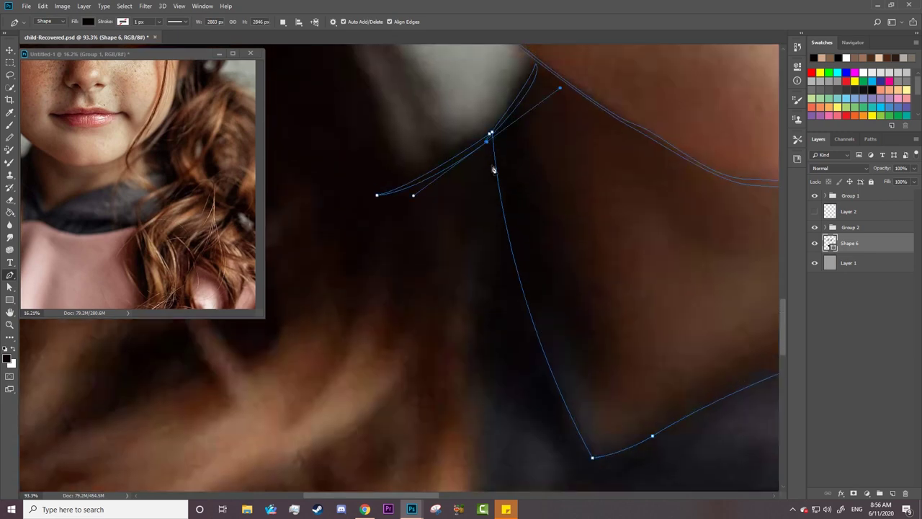
mouse_move(592, 456)
mouse_down()
mouse_move(644, 467)
mouse_move(669, 448)
mouse_up()
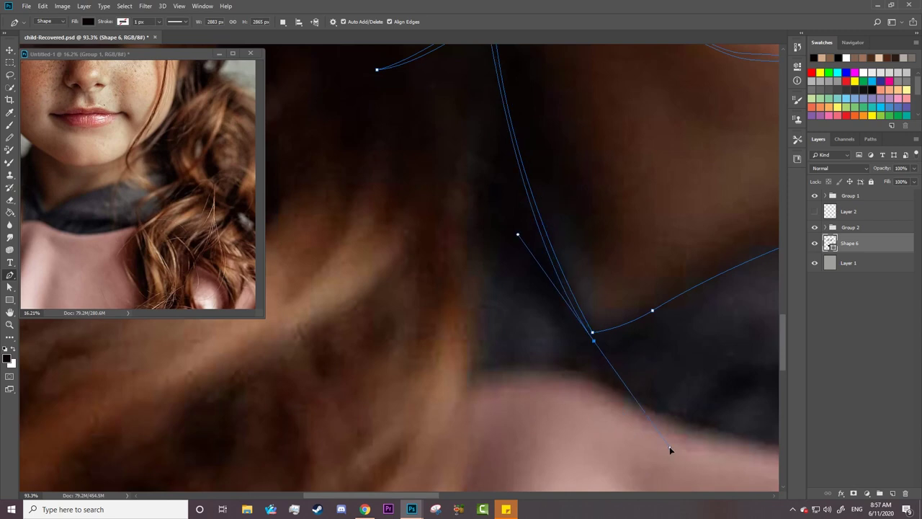
drag(593, 340, 657, 315)
click(654, 312)
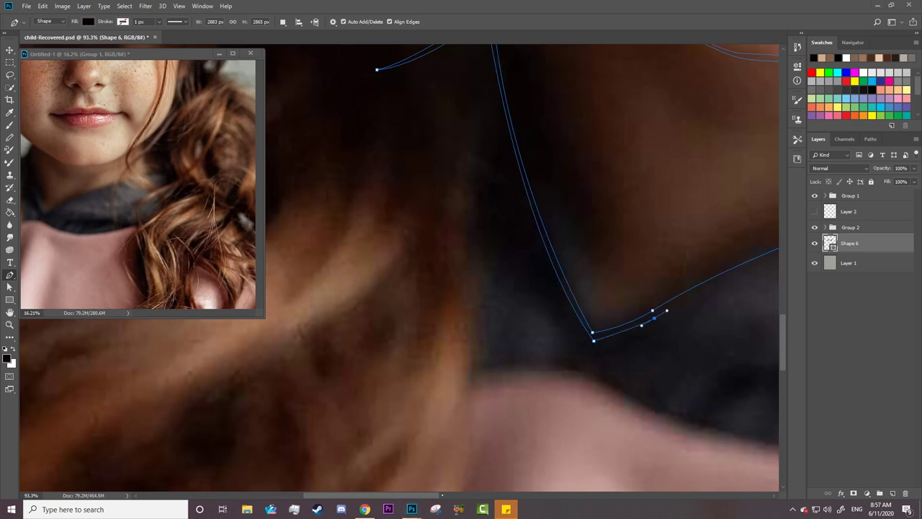
drag(428, 495, 494, 495)
drag(616, 195, 731, 180)
scroll(574, 179, right, 3)
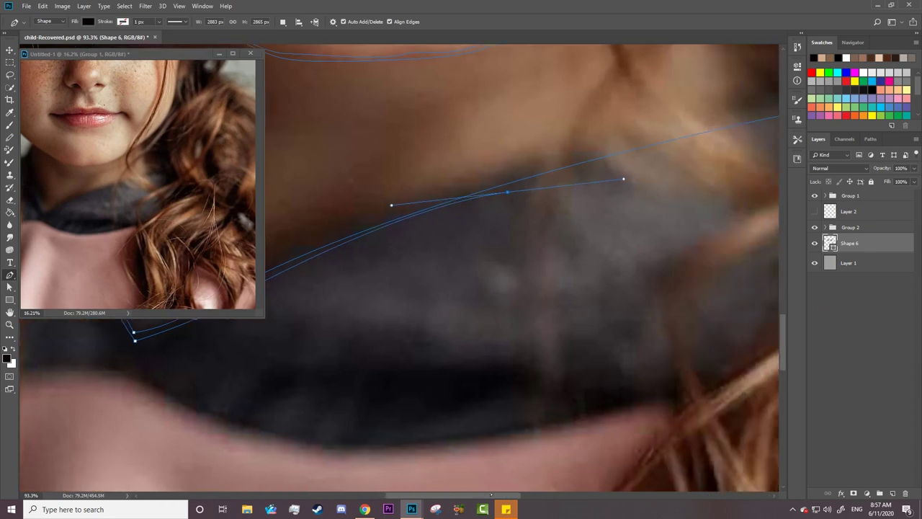
alt+click(392, 192)
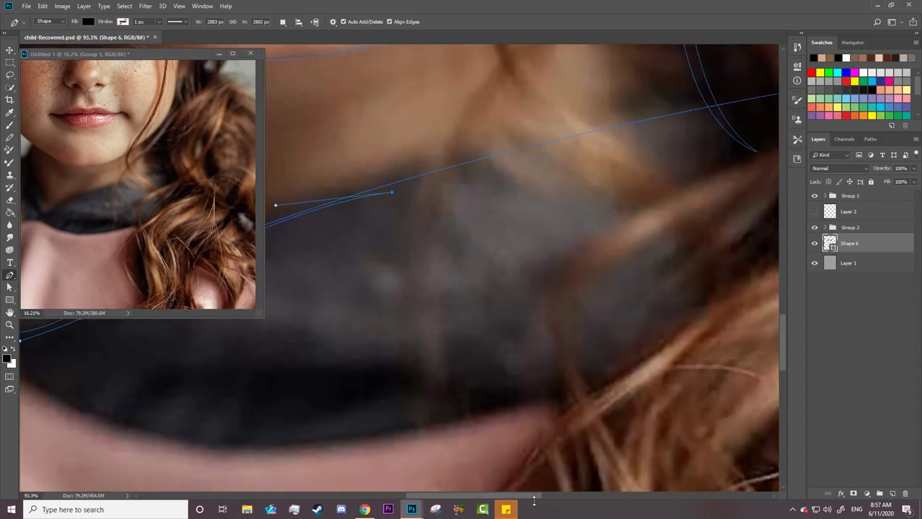
drag(531, 495, 561, 495)
click(654, 92)
key(z)
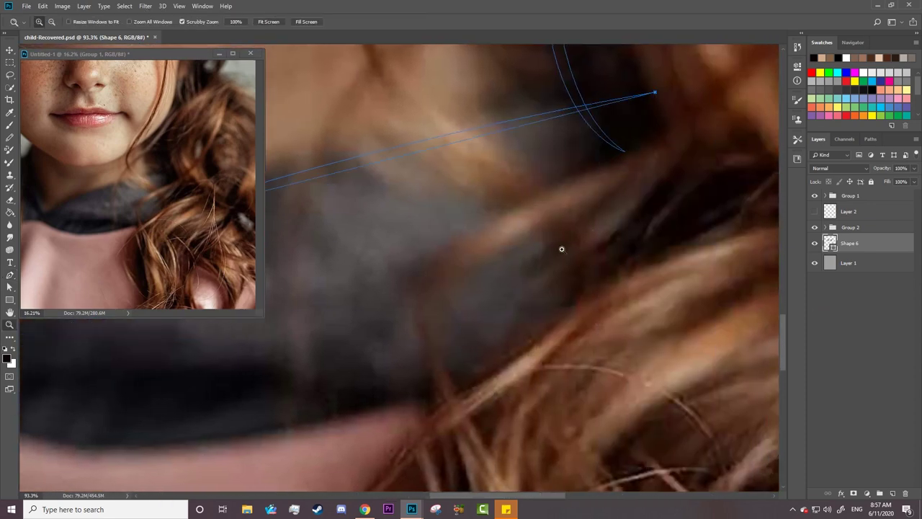
mouse_move(560, 247)
mouse_down()
mouse_move(418, 309)
mouse_move(443, 295)
mouse_up()
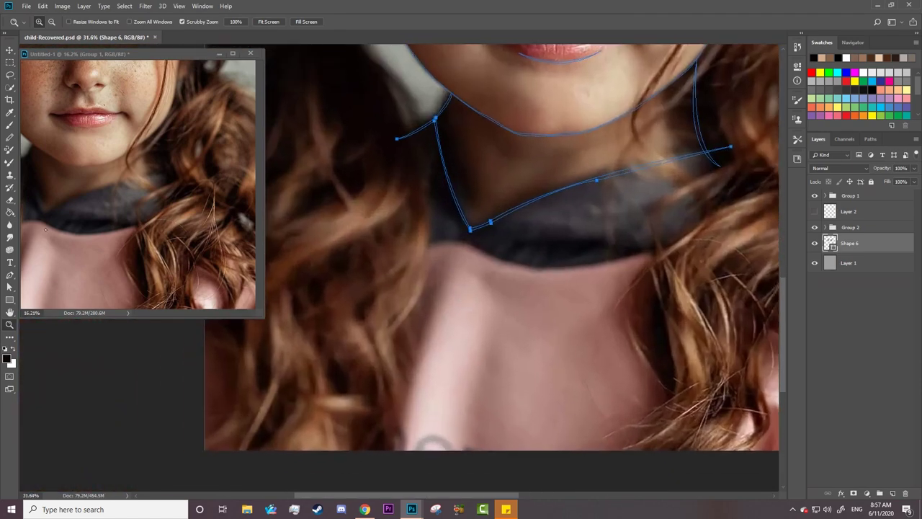
- With Combine Shapes set, begin a curved pen line along the collar's lower edge
key(p)
click(282, 21)
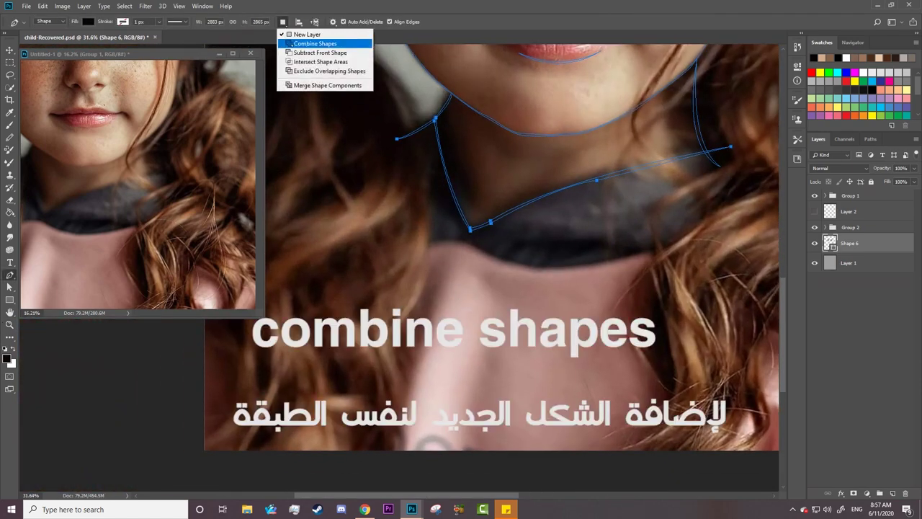
click(310, 44)
click(418, 242)
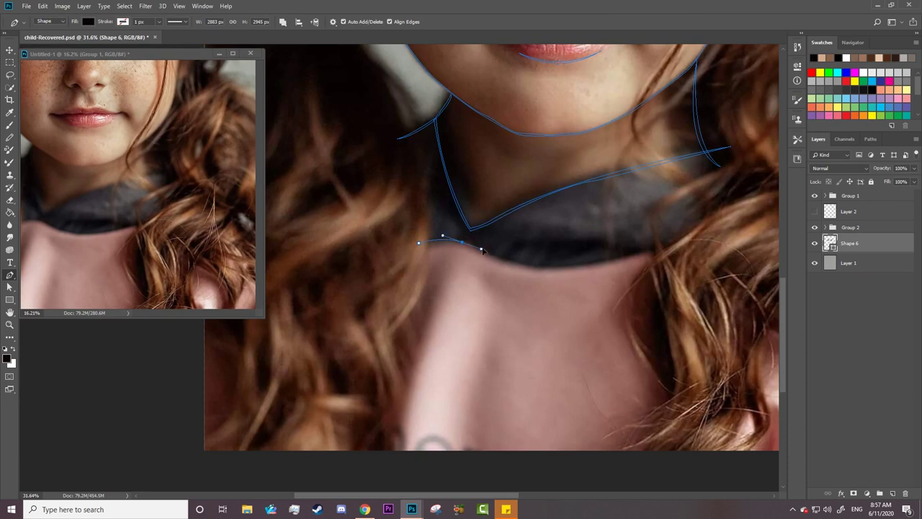
drag(550, 269, 590, 266)
drag(685, 240, 698, 237)
- Finish the curved collar line on the right and zoom out to the whole portrait
scroll(704, 247, up, 2)
scroll(705, 247, up, 2)
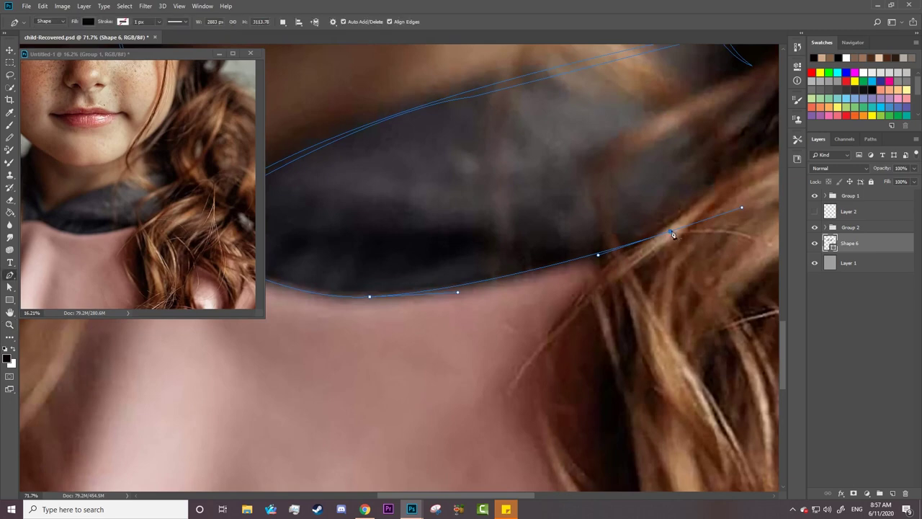
drag(372, 302, 268, 306)
scroll(431, 442, left, 2)
scroll(400, 379, left, 2)
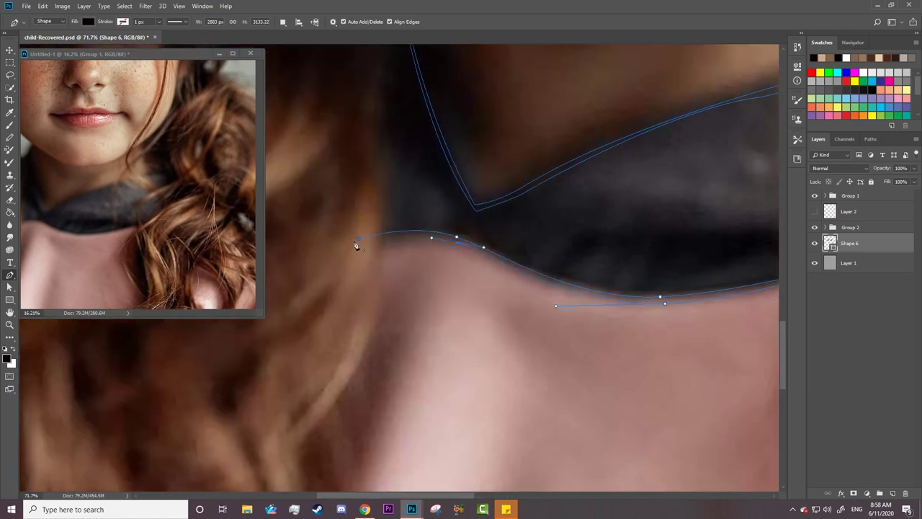
key(z)
scroll(316, 247, down, 10)
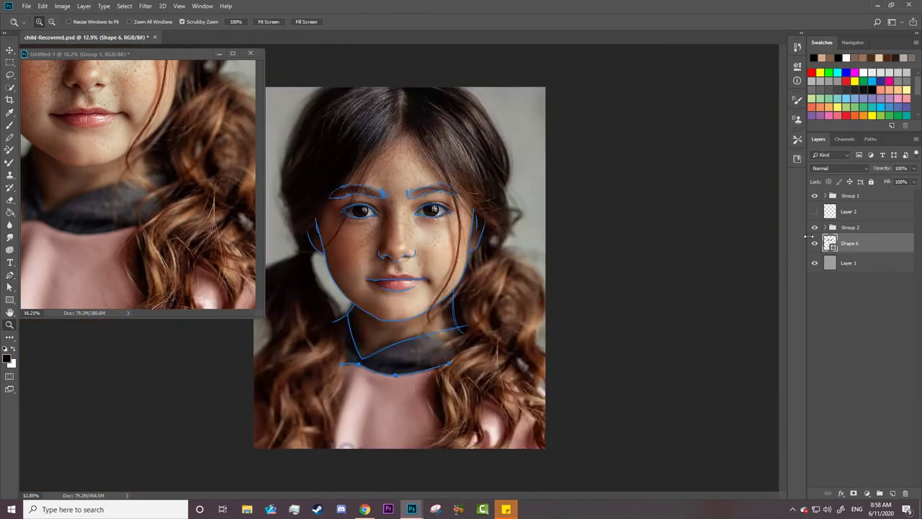
- Show the line-art group and hide the reference photo group
click(815, 227)
click(814, 195)
scroll(323, 371, down, 2)
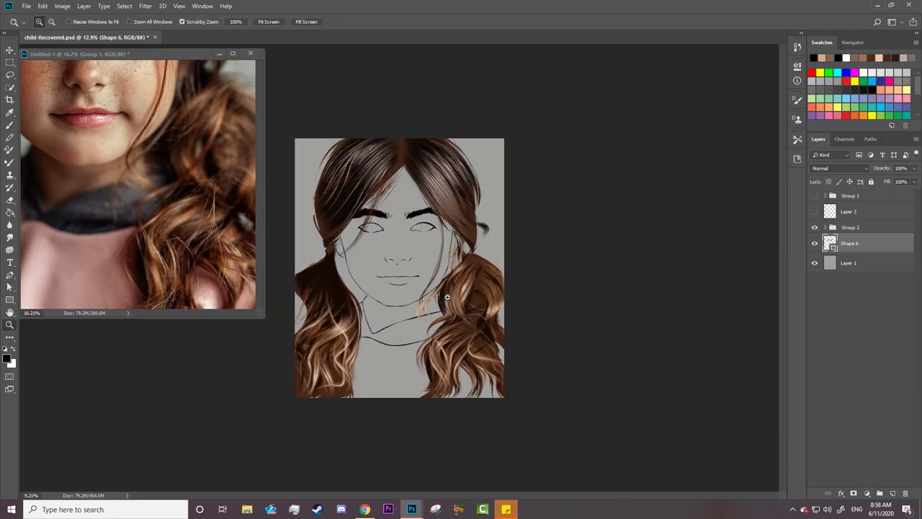
scroll(323, 371, up, 4)
scroll(324, 371, down, 1)
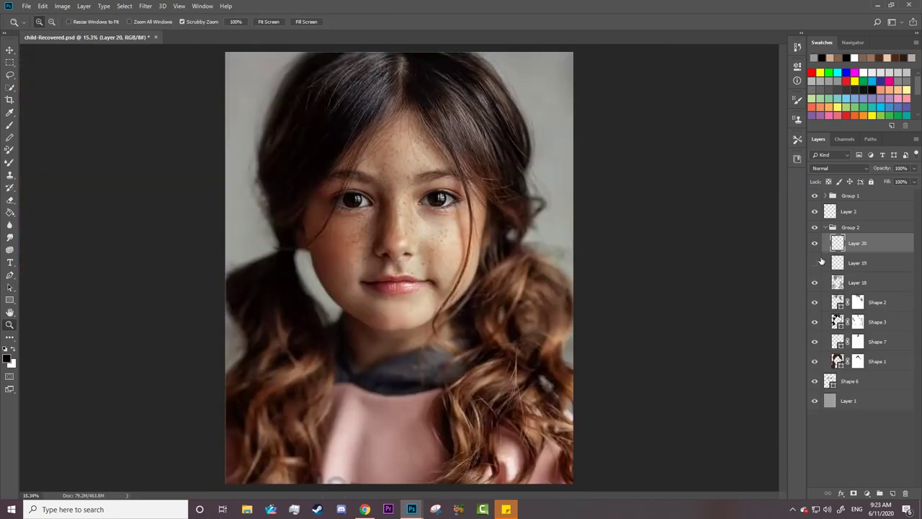
- Compare Layer 19 and Layer 18 hair strands, leaving the reference photo hidden
click(815, 195)
scroll(390, 97, up, 5)
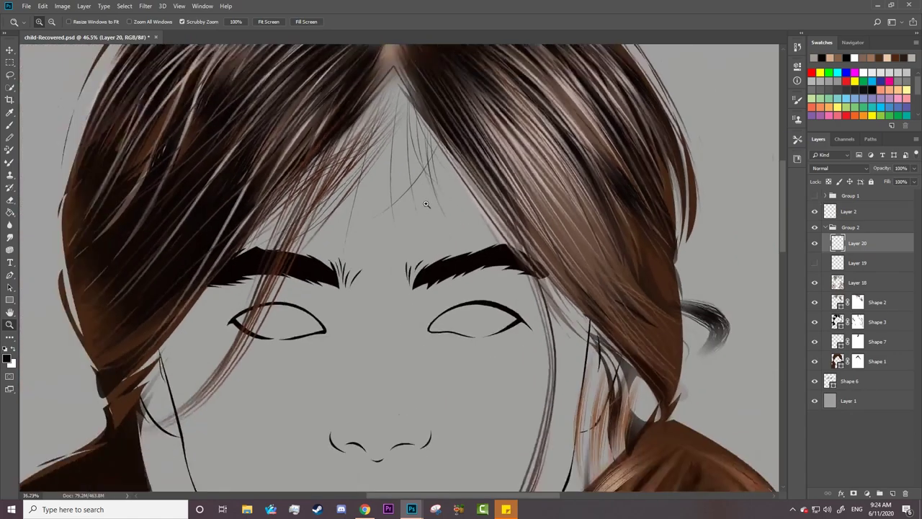
click(814, 263)
click(815, 282)
click(815, 283)
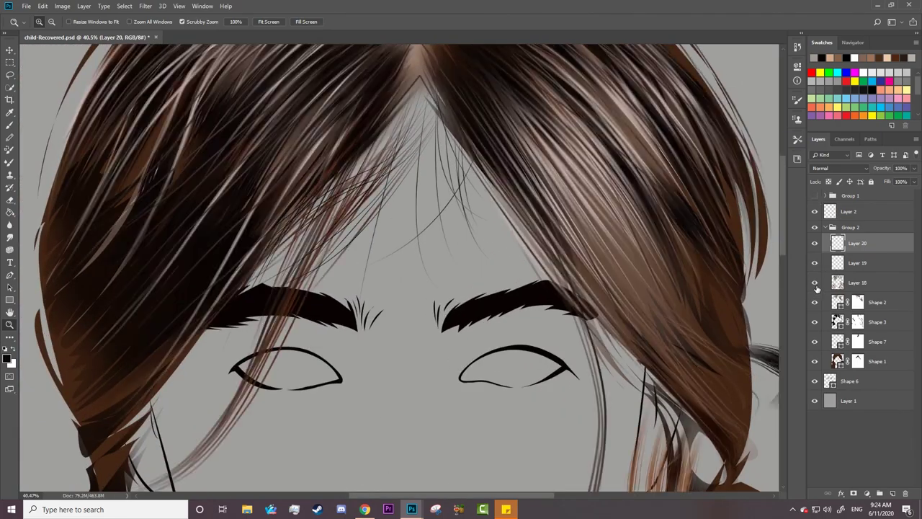
click(815, 195)
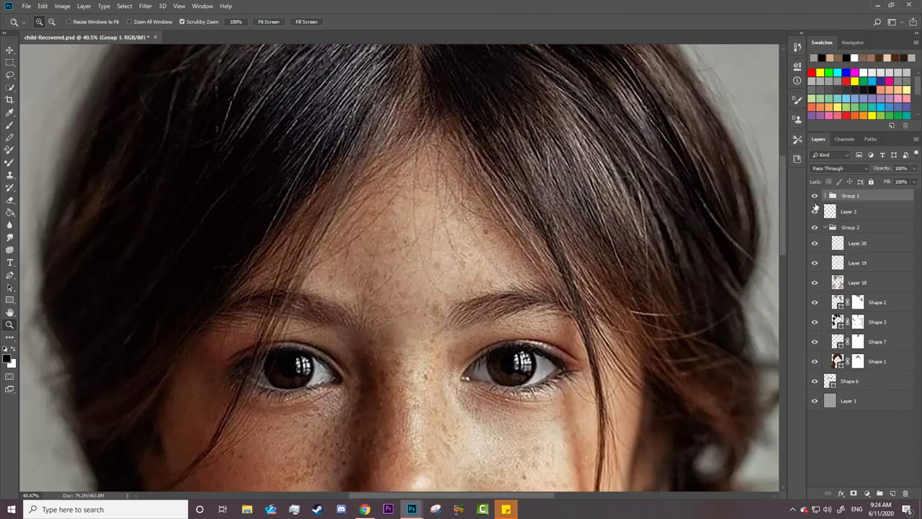
click(815, 196)
click(815, 196)
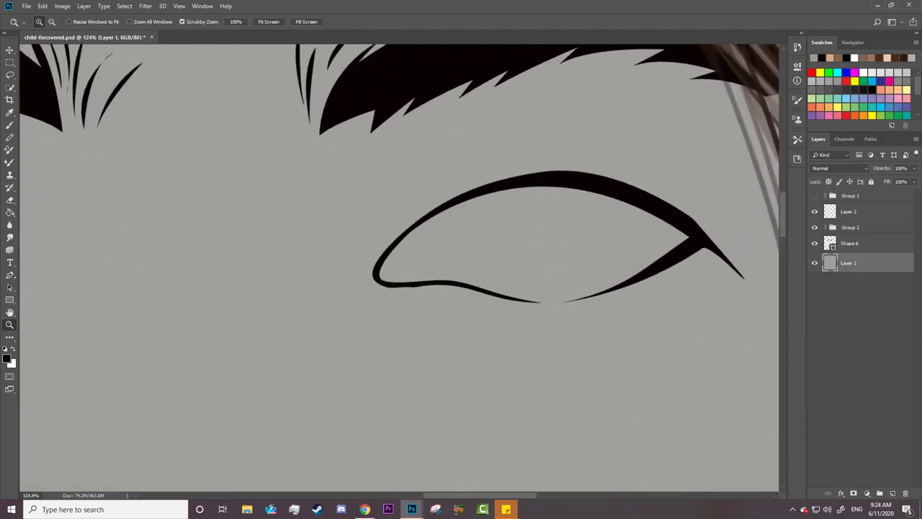
- Switch the Pen to Shape mode and discard a misplaced first eye-shape attempt
click(11, 274)
click(52, 21)
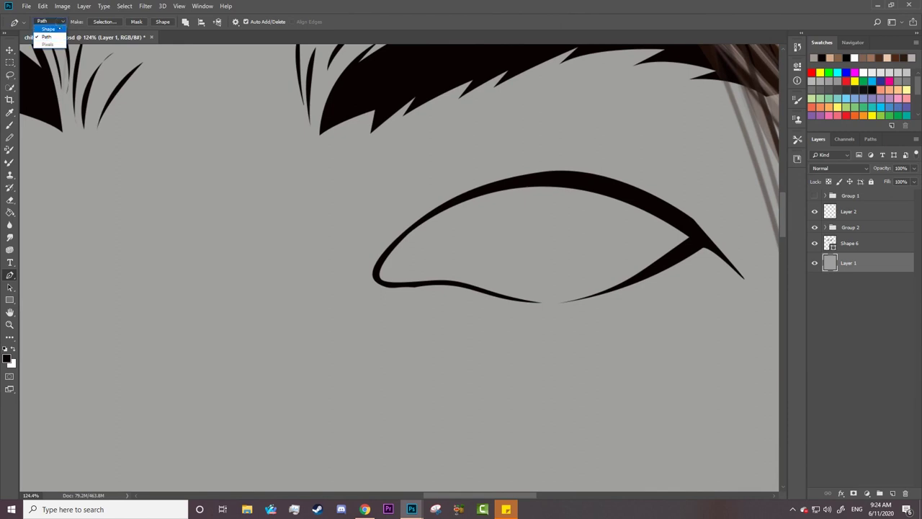
click(59, 30)
click(377, 273)
click(438, 208)
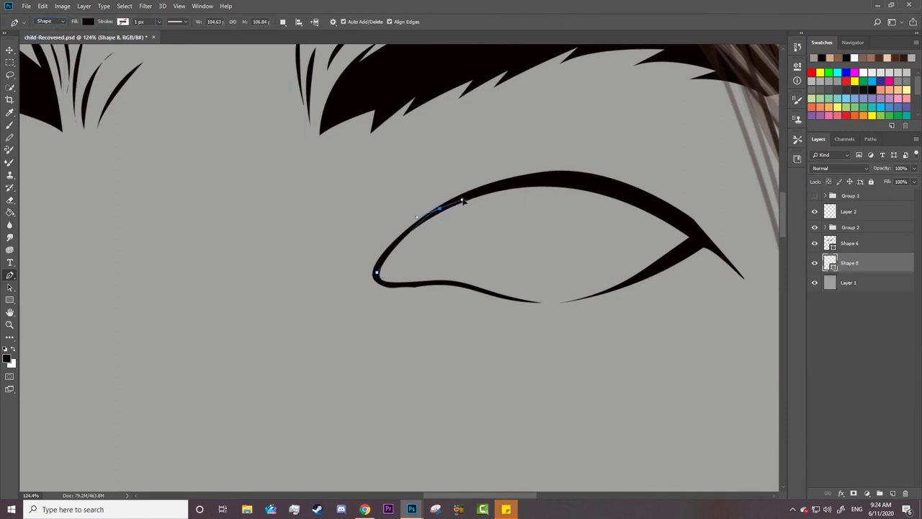
drag(480, 183, 497, 182)
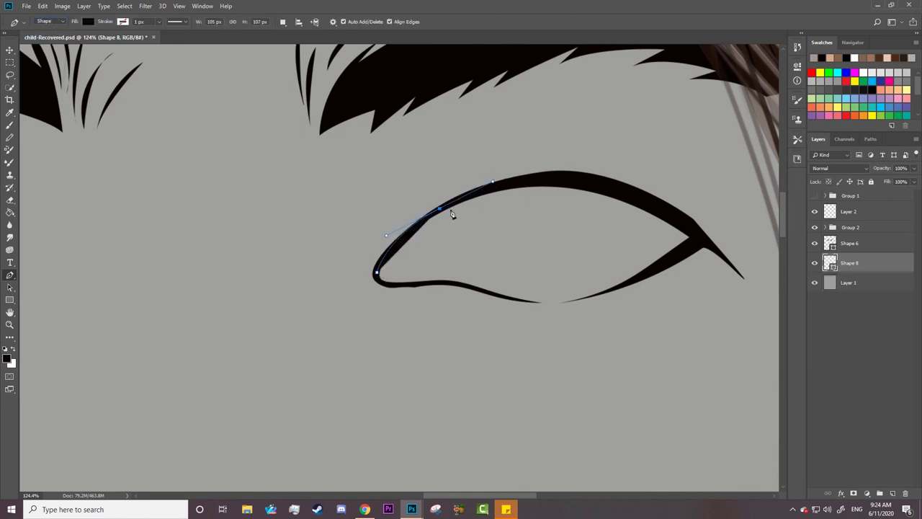
key(z)
key(p)
key(Delete)
- Trace the eye opening as a closed shape and fill it light grey
click(376, 273)
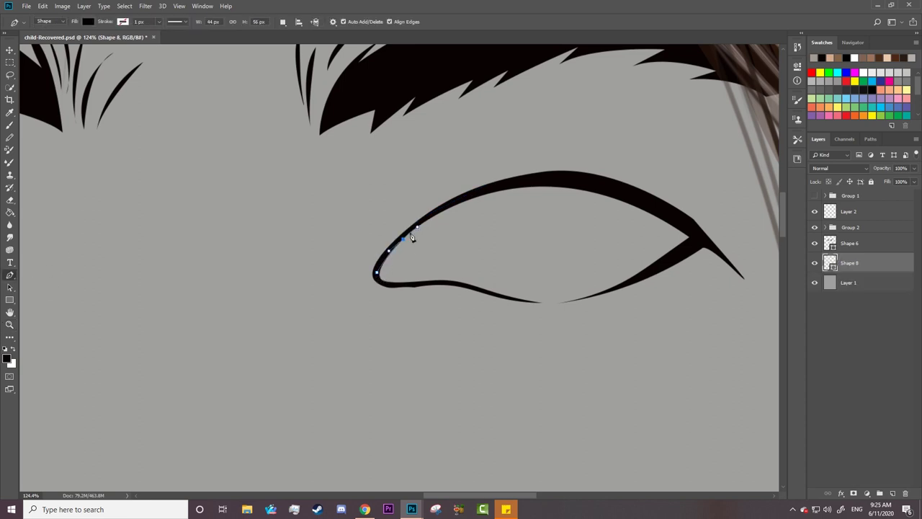
drag(410, 229, 440, 213)
click(440, 210)
click(449, 206)
drag(594, 181, 669, 195)
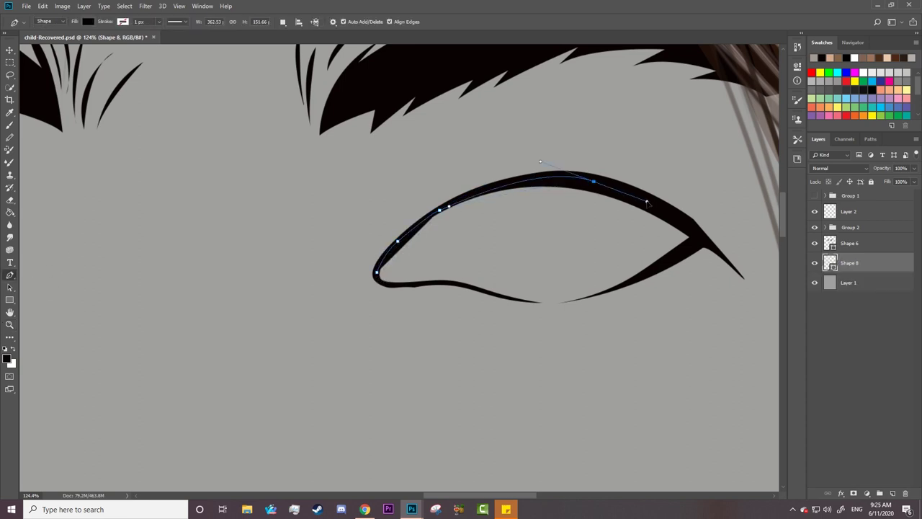
click(698, 236)
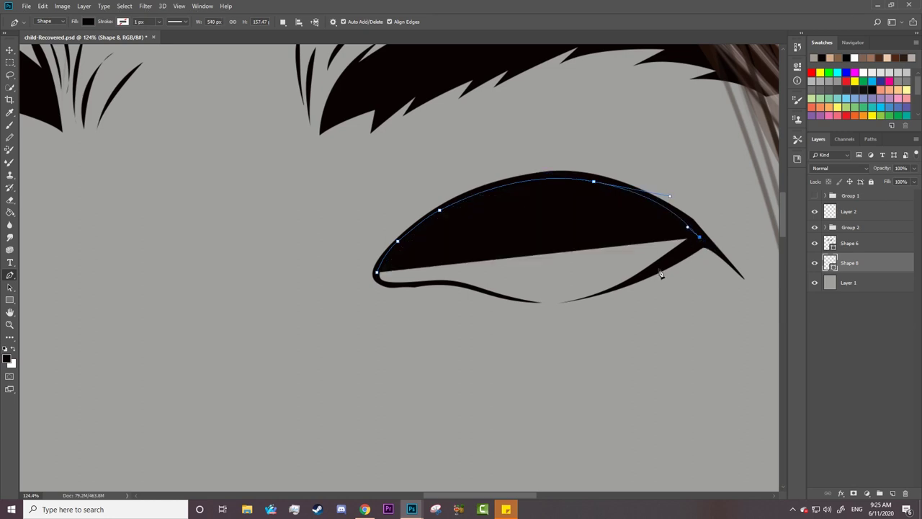
click(646, 275)
drag(554, 302, 540, 308)
click(481, 291)
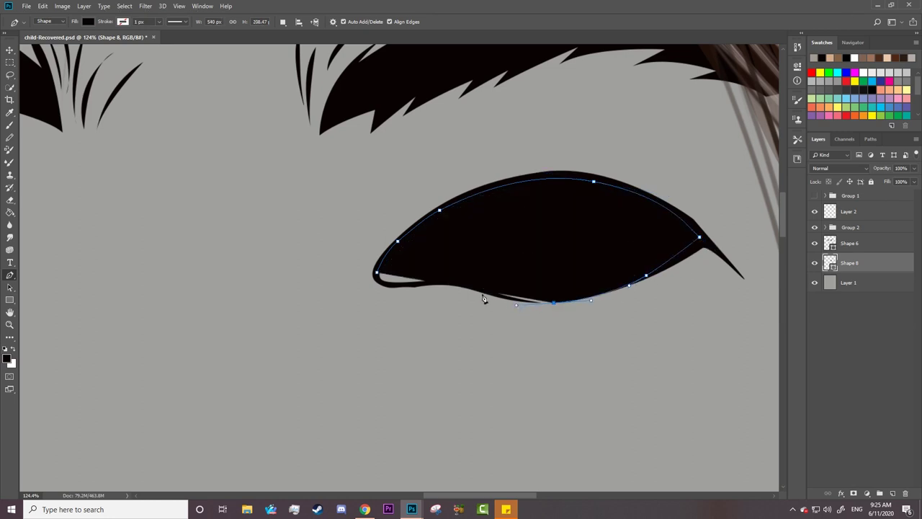
click(88, 21)
click(134, 40)
click(282, 173)
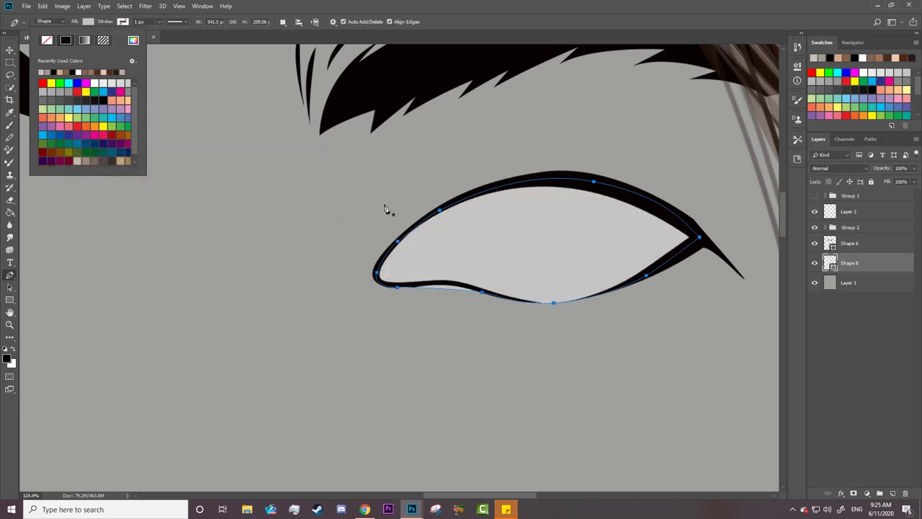
- Move Shape 8's lower-lid anchors so the eye-white tucks beneath the black lower-lid line
key(a)
scroll(611, 298, up, 2)
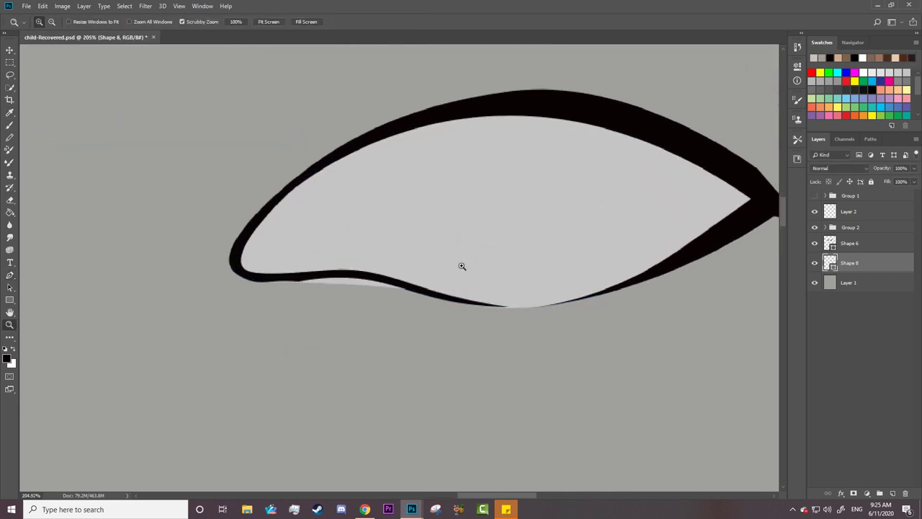
scroll(461, 264, up, 1)
drag(396, 297, 401, 299)
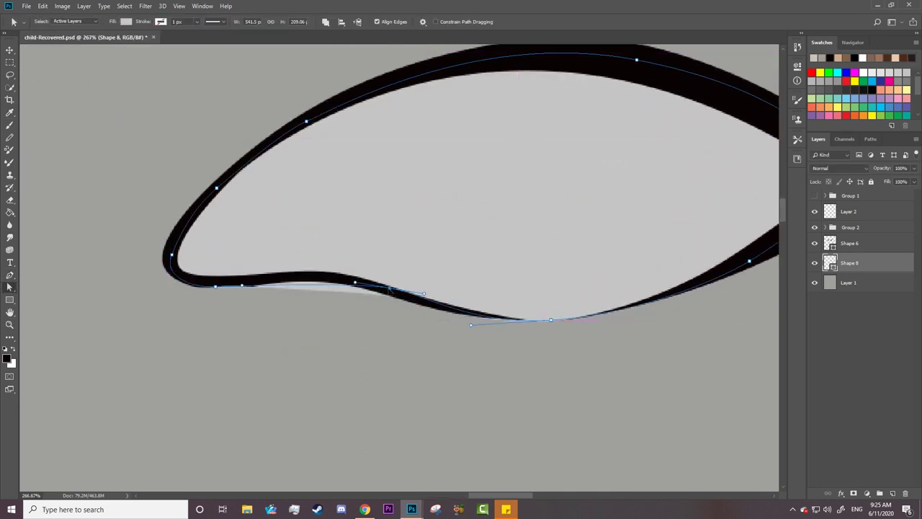
mouse_move(251, 291)
mouse_down()
mouse_move(248, 238)
mouse_move(238, 288)
mouse_move(303, 273)
mouse_move(327, 280)
mouse_up()
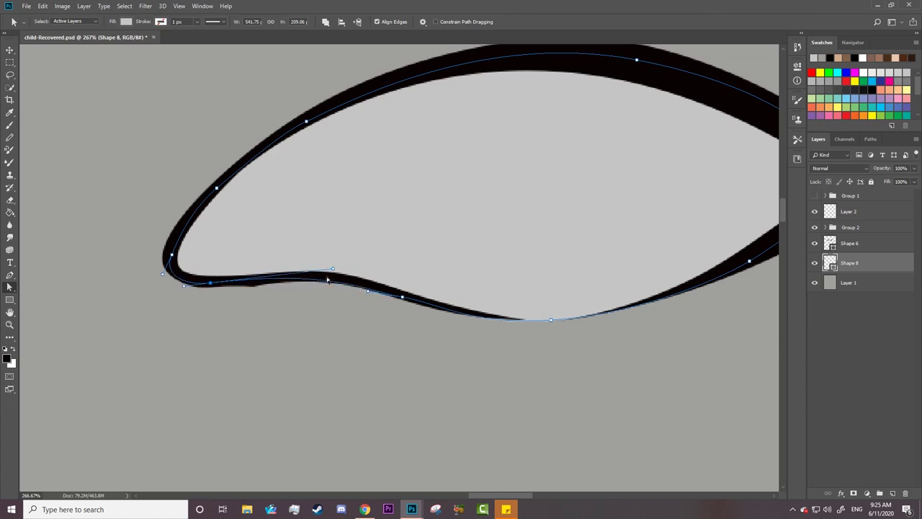
key(z)
drag(538, 311, 461, 309)
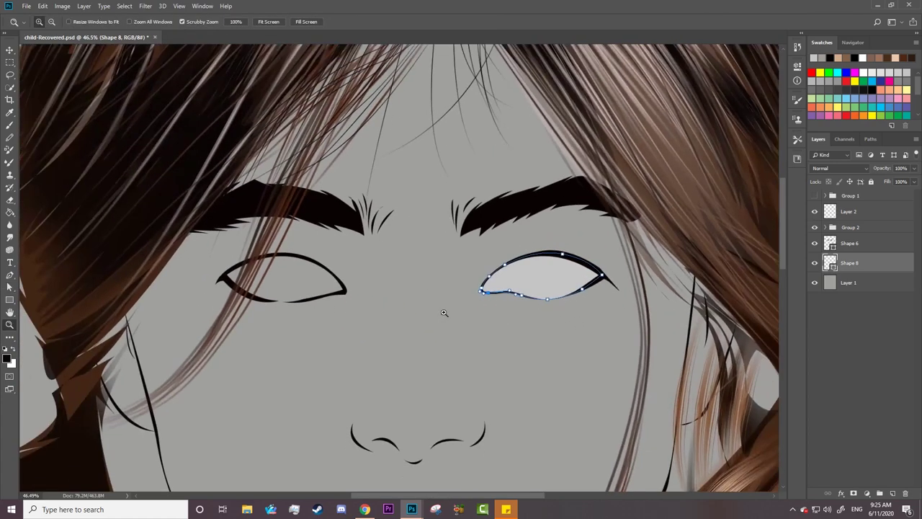
drag(266, 302, 346, 295)
- With Combine Shapes set, trace the other eye-white along the upper lid
click(10, 274)
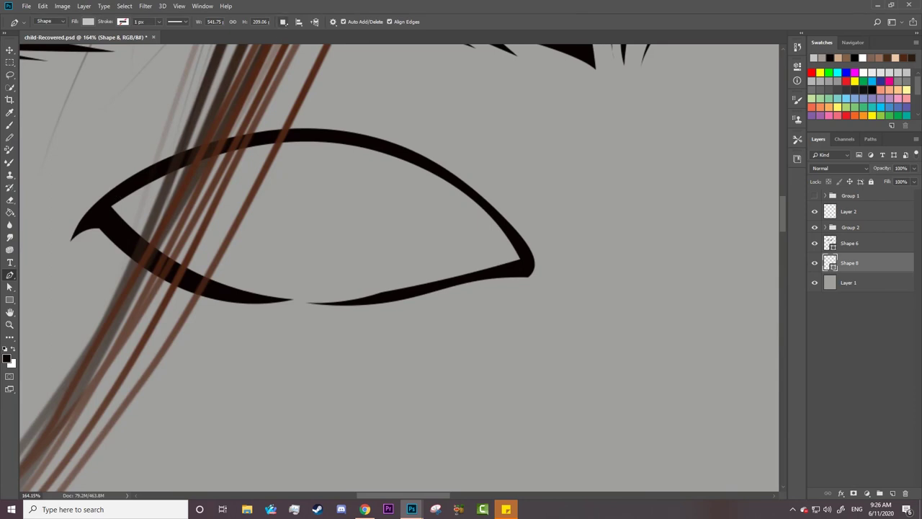
click(283, 22)
click(309, 40)
click(262, 141)
click(330, 137)
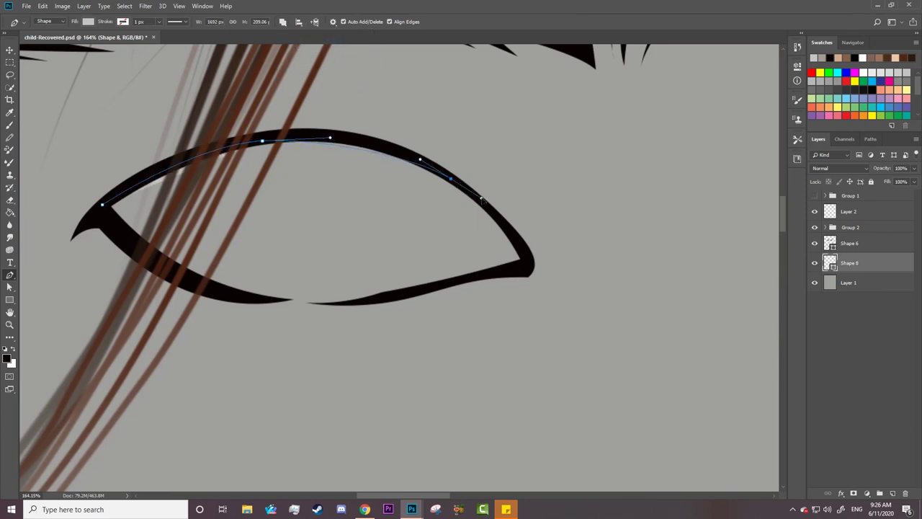
drag(450, 178, 504, 222)
click(505, 224)
key(ctrl+z)
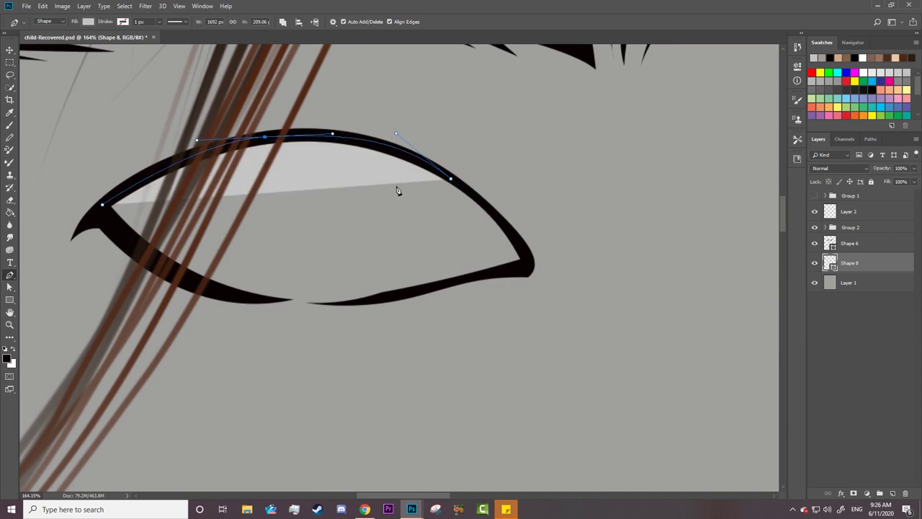
- Close the outline around the outer corner and lower lid, then show the reference photo
click(522, 256)
click(506, 272)
click(447, 280)
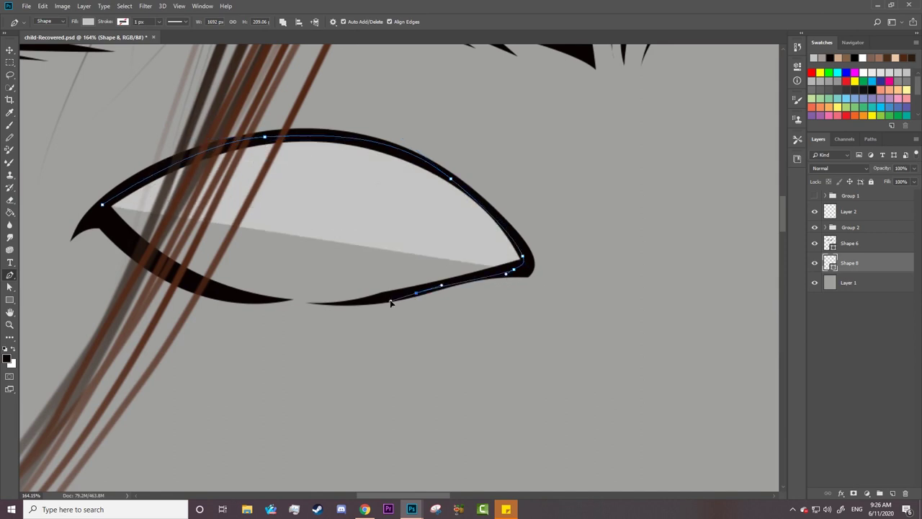
click(416, 292)
drag(278, 300, 218, 290)
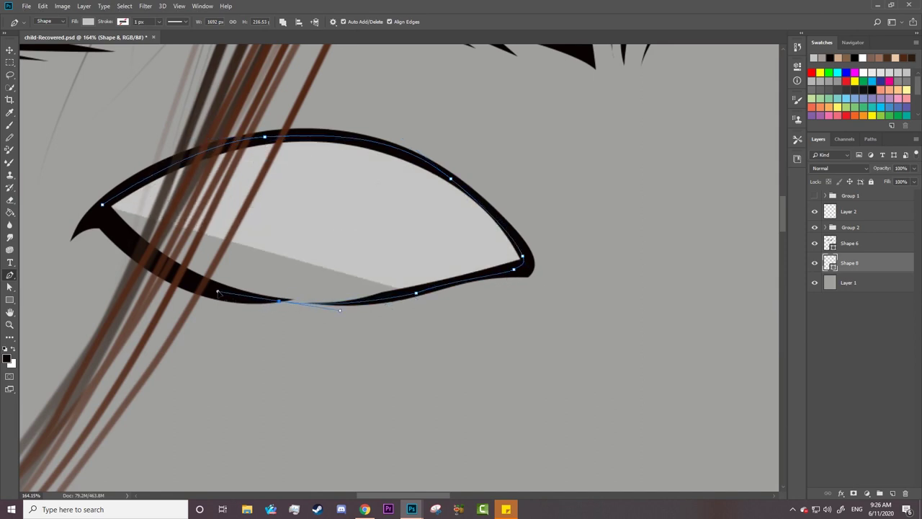
click(217, 291)
click(101, 205)
key(z)
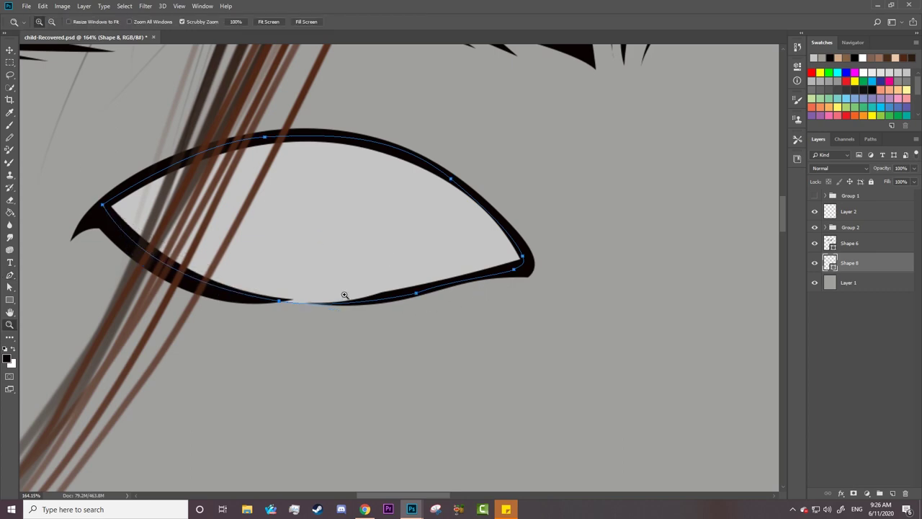
scroll(346, 294, down, 5)
scroll(702, 281, up, 3)
click(815, 195)
- Expand Group 1 and hide the Background copy and Layer 0 copy photo layers
key(p)
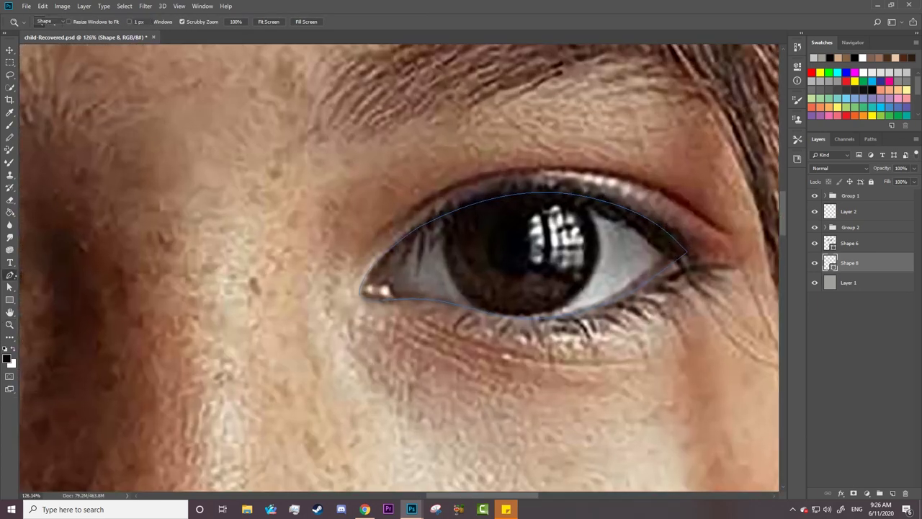
click(825, 195)
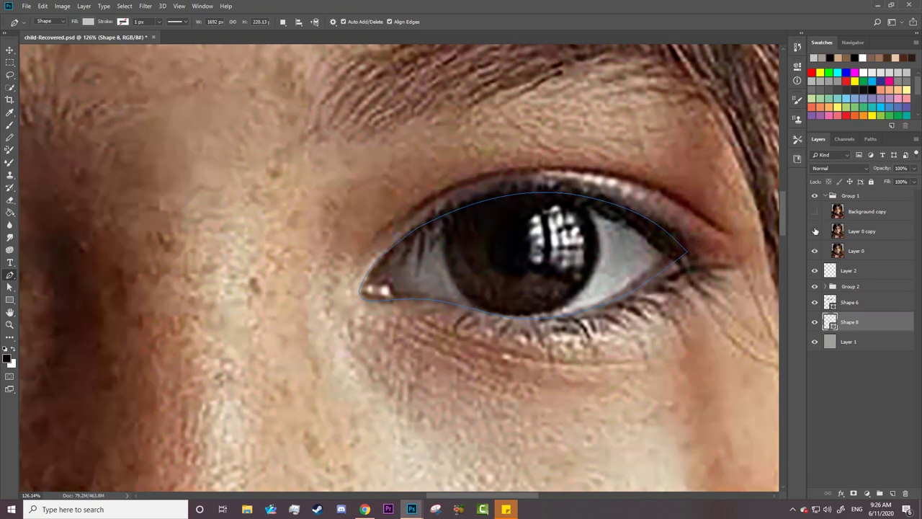
click(815, 211)
click(815, 231)
click(825, 196)
- Draw Shape 9's outer loop around the whole eye
click(605, 225)
drag(606, 288, 585, 311)
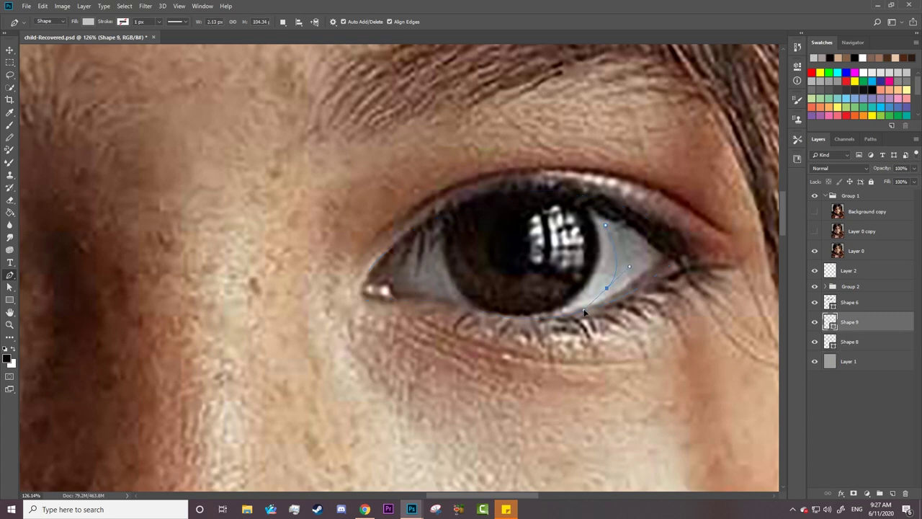
click(708, 293)
click(487, 160)
drag(325, 269, 317, 315)
drag(439, 345, 467, 346)
- Trace and close Shape 9's inner loop following the iris
drag(474, 212, 539, 189)
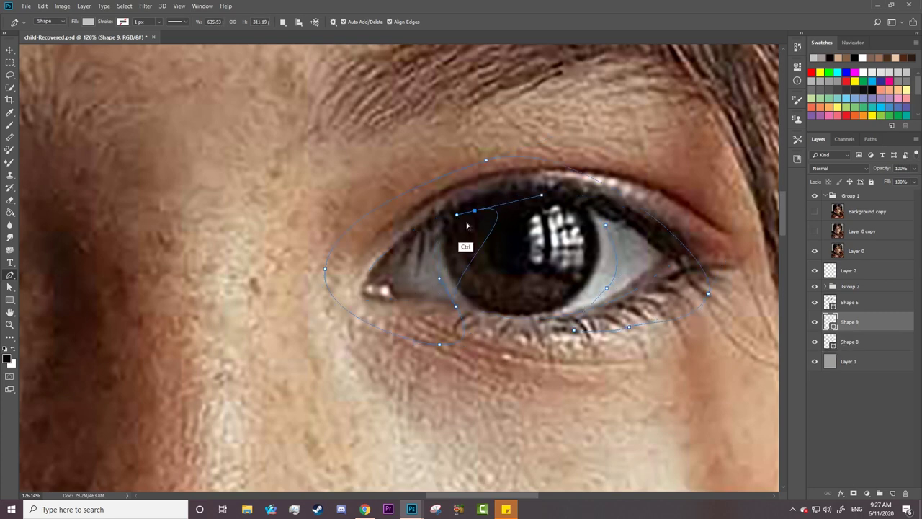
drag(474, 212, 446, 222)
drag(438, 278, 439, 294)
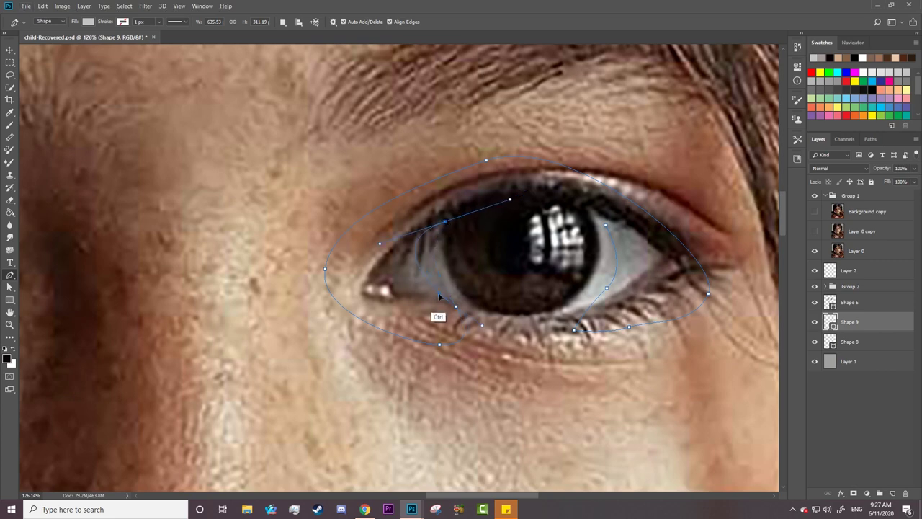
drag(446, 223, 450, 212)
mouse_move(609, 229)
mouse_down()
mouse_move(644, 251)
mouse_move(597, 224)
mouse_move(595, 243)
mouse_up()
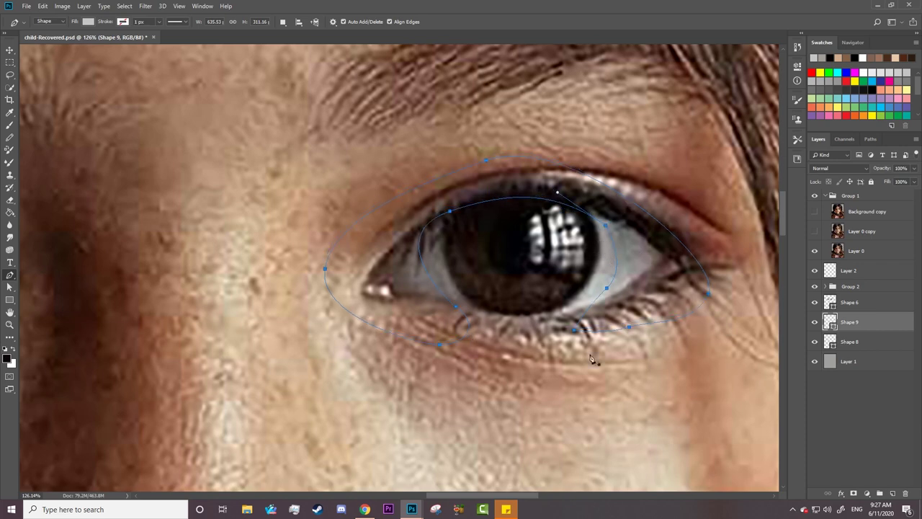
click(88, 21)
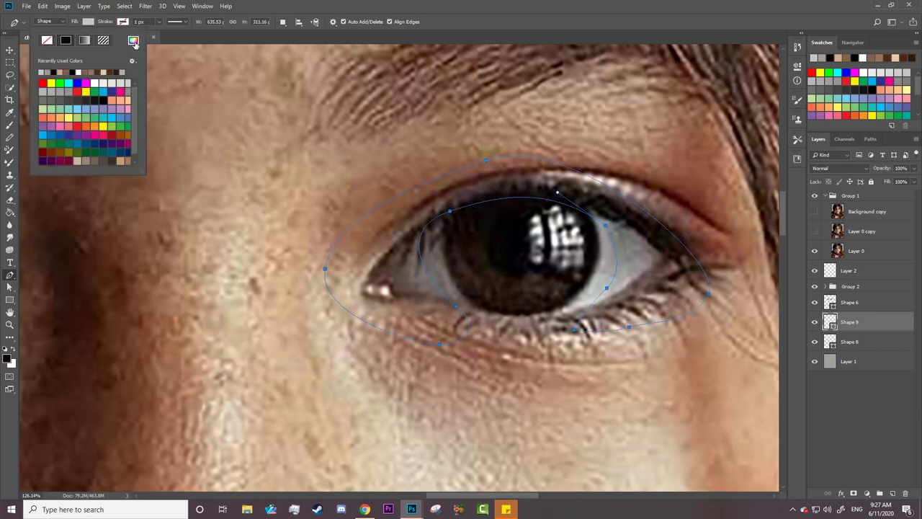
- Pick #655858 in the Color Picker as Shape 9's fill and confirm
click(133, 41)
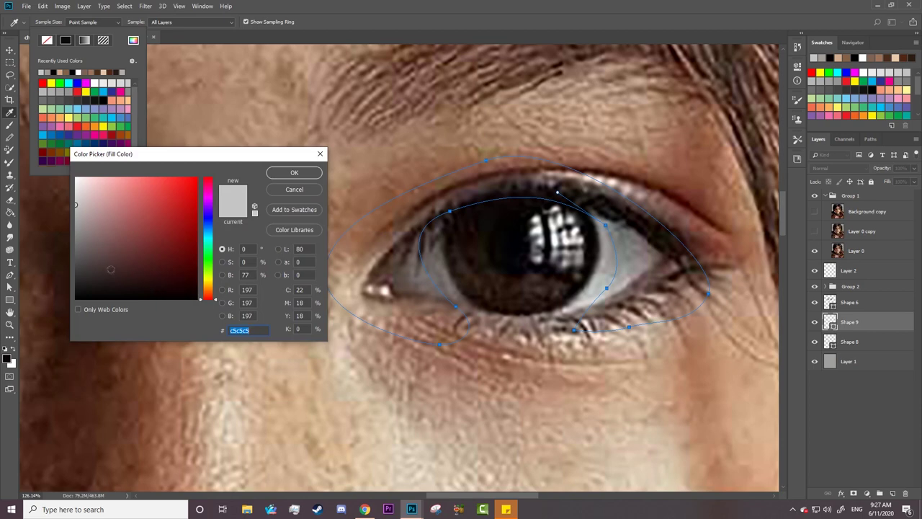
click(95, 255)
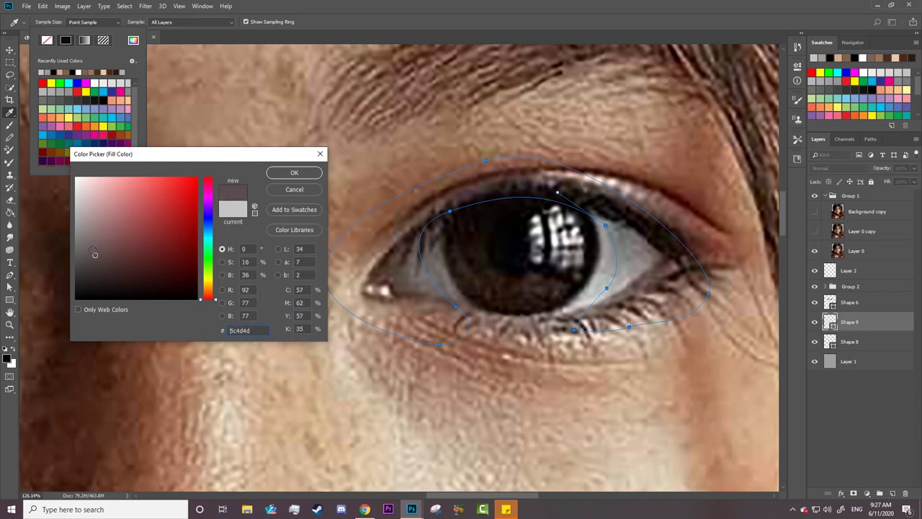
click(90, 251)
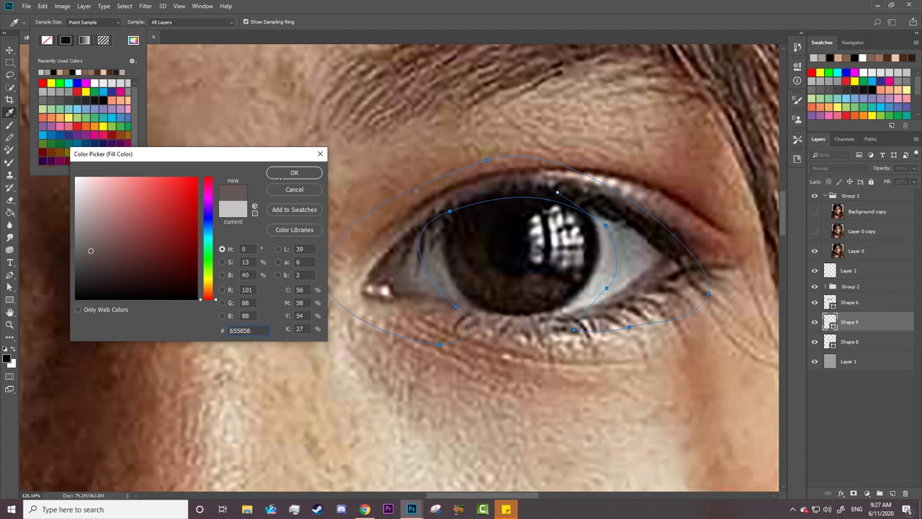
click(279, 178)
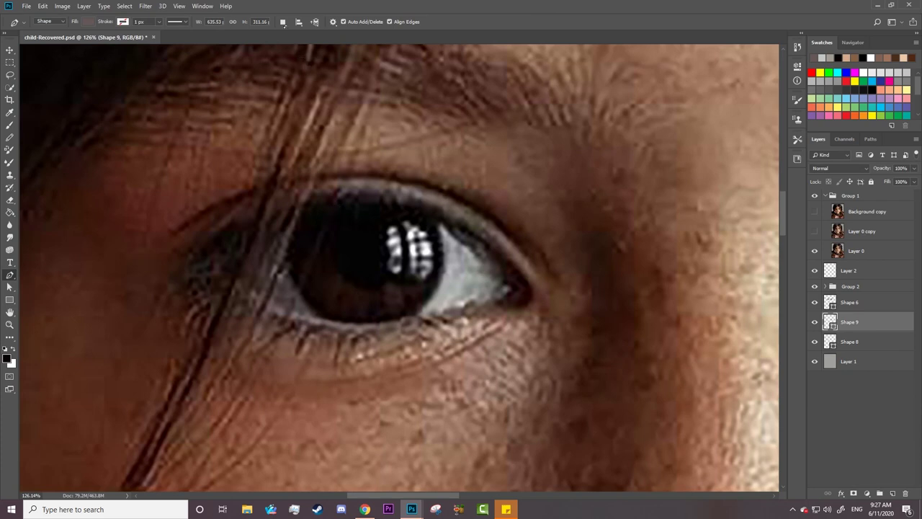
- Using Combine Shapes, widen Shape 9's outer loop and close it at the lower right
click(283, 22)
click(303, 46)
drag(265, 256, 257, 239)
drag(319, 198, 362, 195)
click(460, 247)
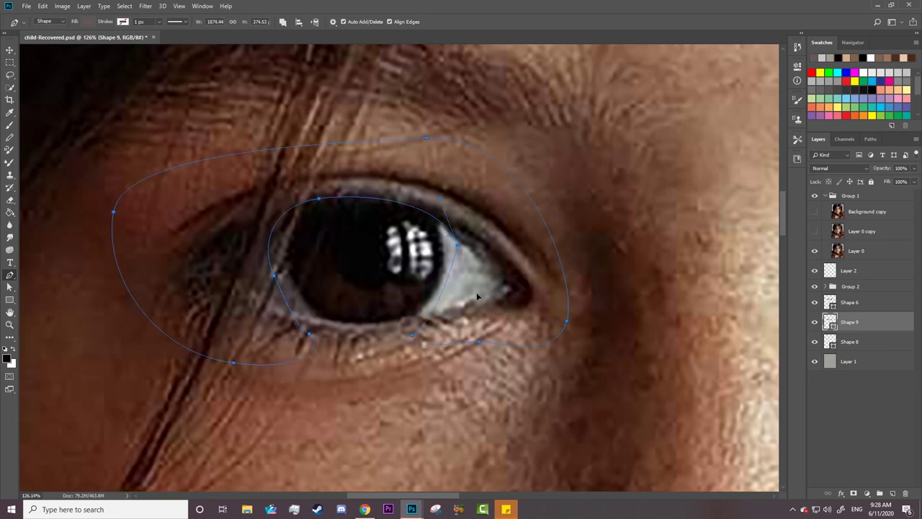
- Hide the reference photo and clip Shape 9 to the Shape 8 eye-white
click(815, 197)
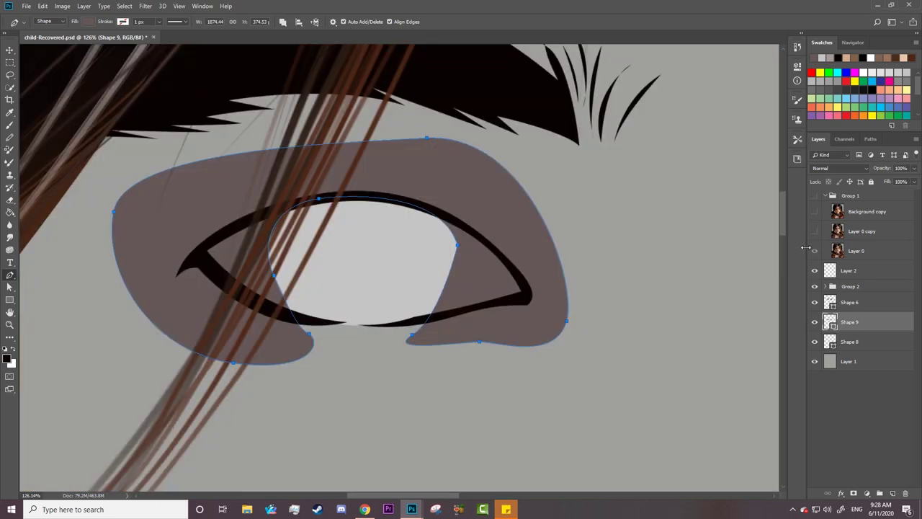
key(v)
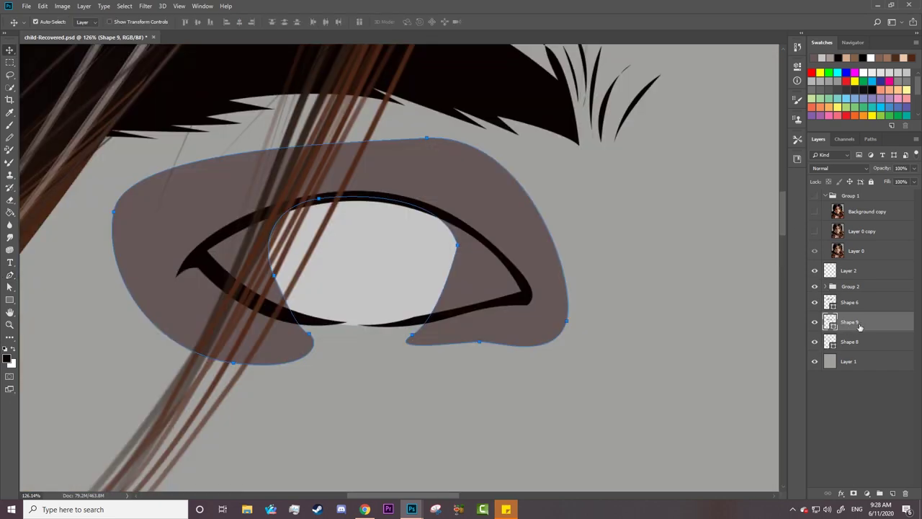
right_click(858, 327)
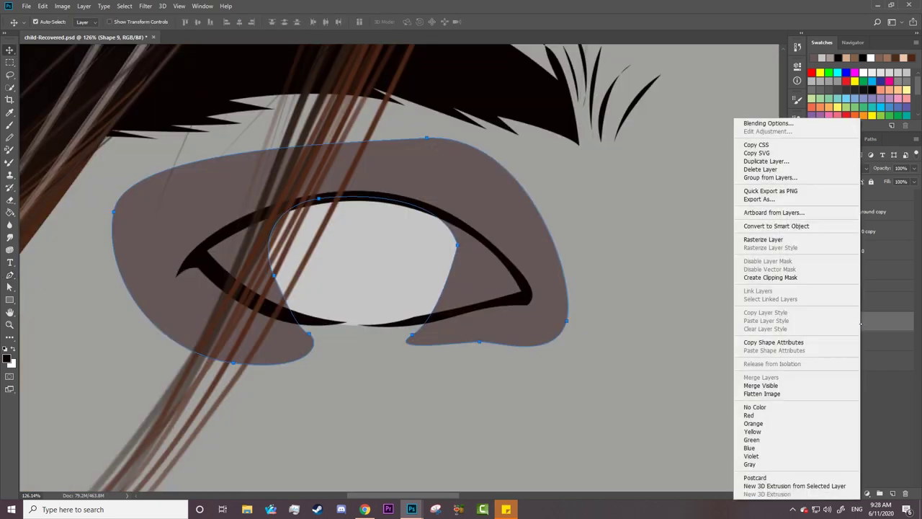
click(773, 278)
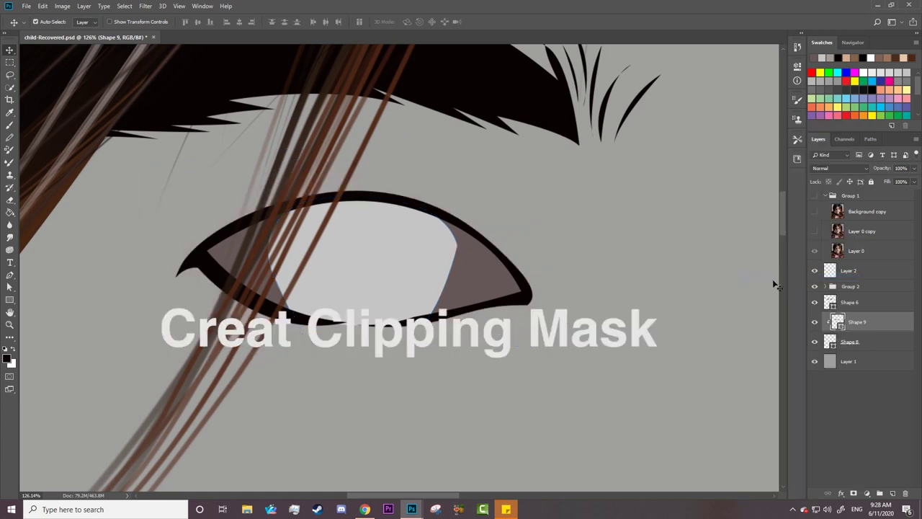
- Smooth a point on the iris curve and show the reference photo again
key(a)
click(457, 246)
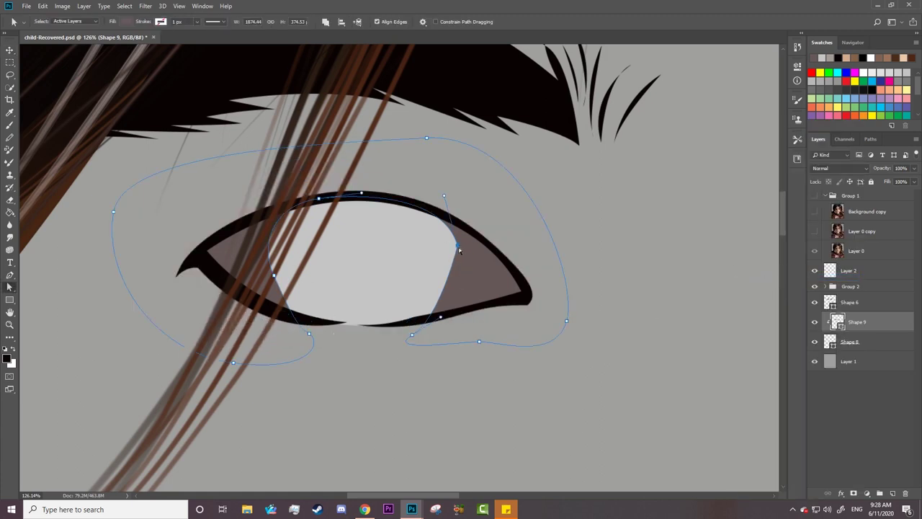
drag(459, 247, 477, 275)
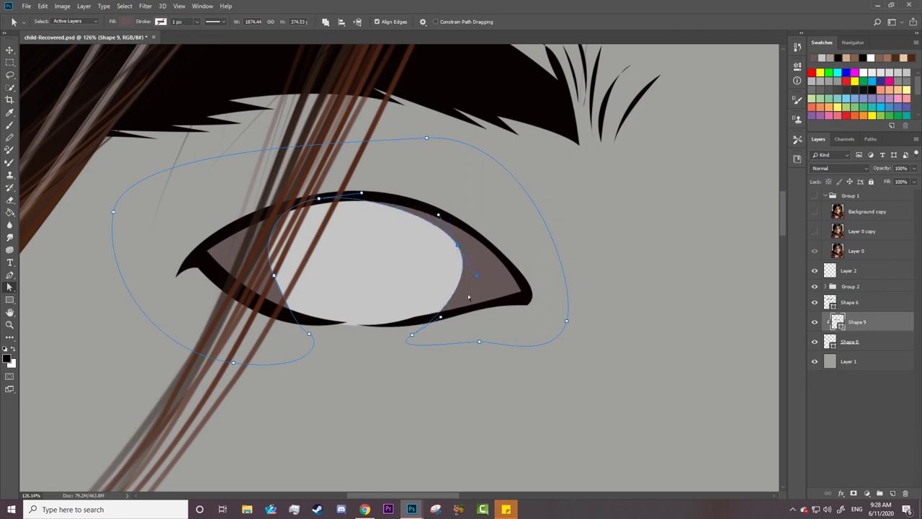
click(815, 195)
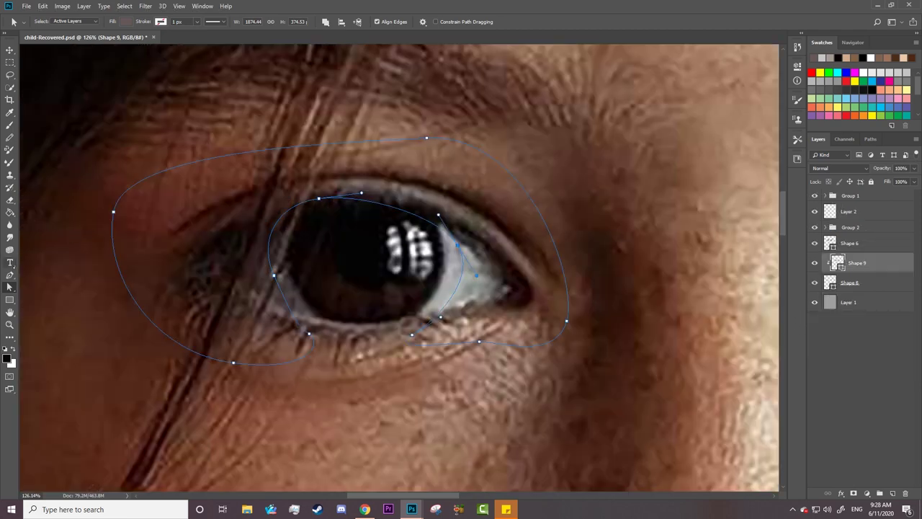
click(10, 275)
click(283, 23)
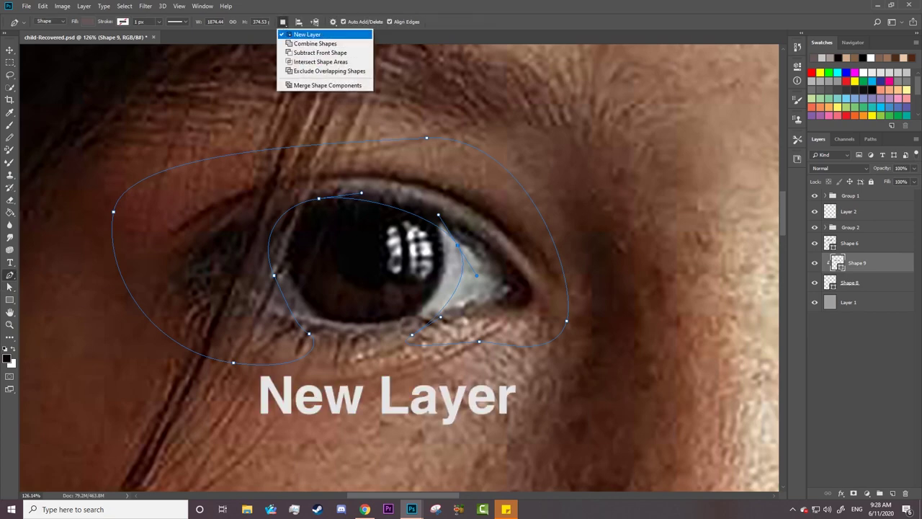
- Draw Shape 10 on a new layer: a wide loop around the eye with an inner iris curve
click(307, 33)
click(471, 248)
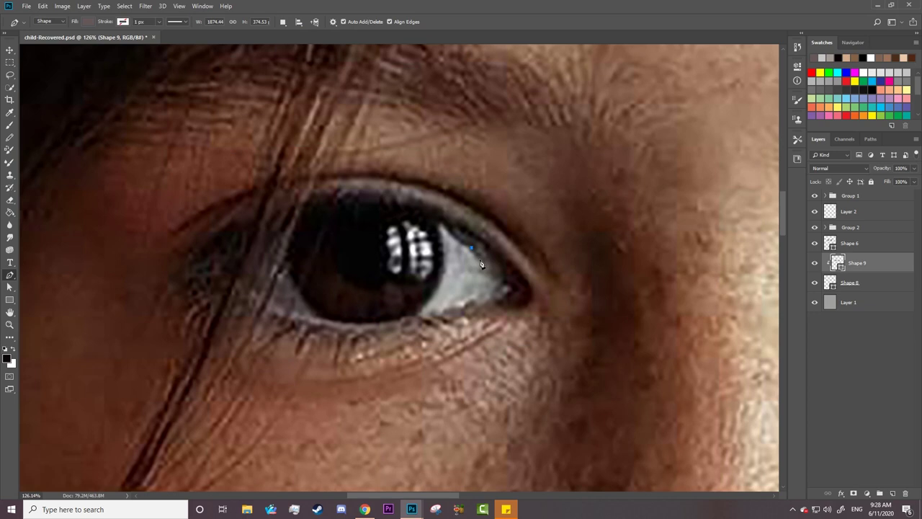
click(487, 297)
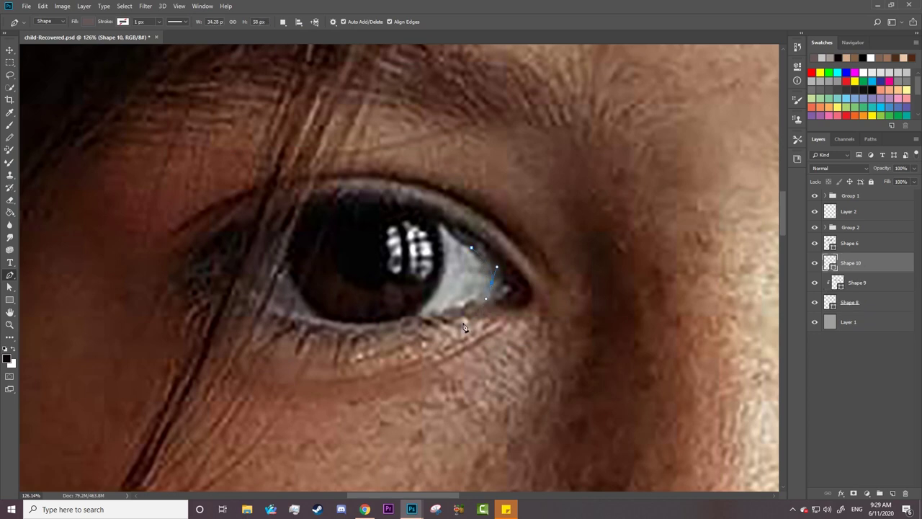
click(509, 336)
drag(574, 288, 586, 340)
click(267, 139)
drag(116, 271, 136, 300)
click(306, 358)
drag(264, 309, 233, 264)
drag(255, 220, 285, 203)
drag(487, 261, 517, 311)
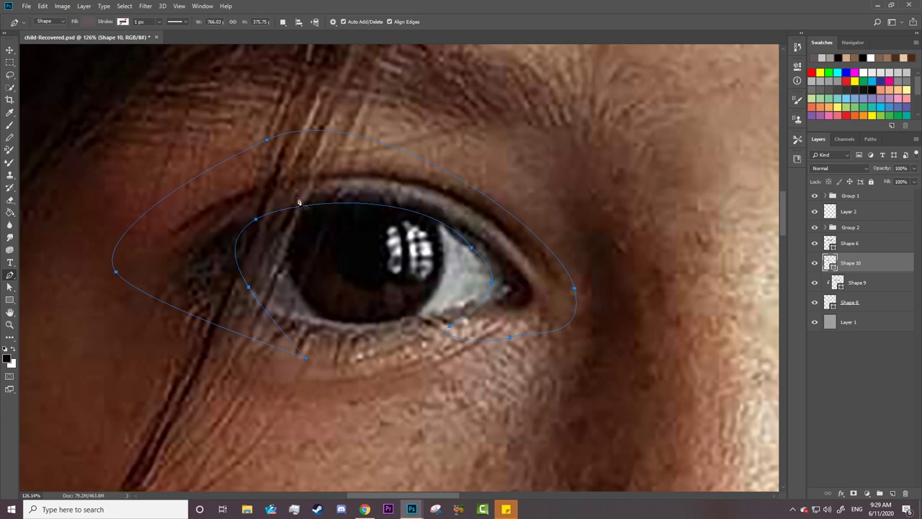
- With Combine Shapes, add another outline around the eye along the lower lid and iris top
click(282, 21)
click(315, 44)
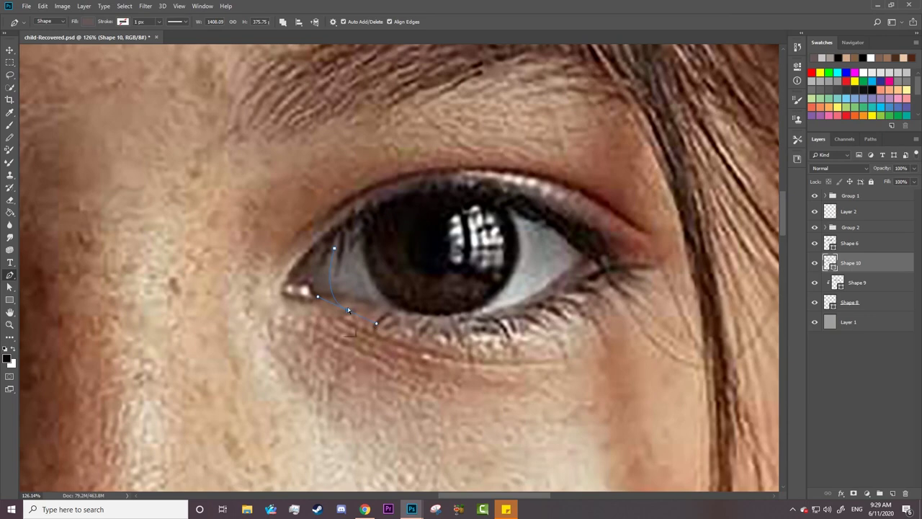
drag(348, 310, 356, 312)
click(238, 297)
click(307, 160)
click(691, 232)
drag(576, 338, 601, 330)
drag(489, 339, 555, 262)
drag(556, 219, 549, 207)
drag(332, 251, 263, 339)
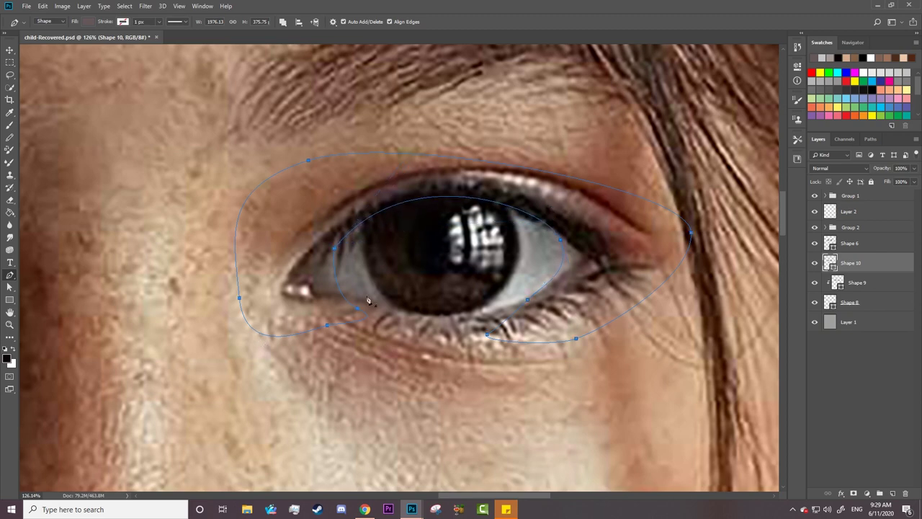
click(87, 21)
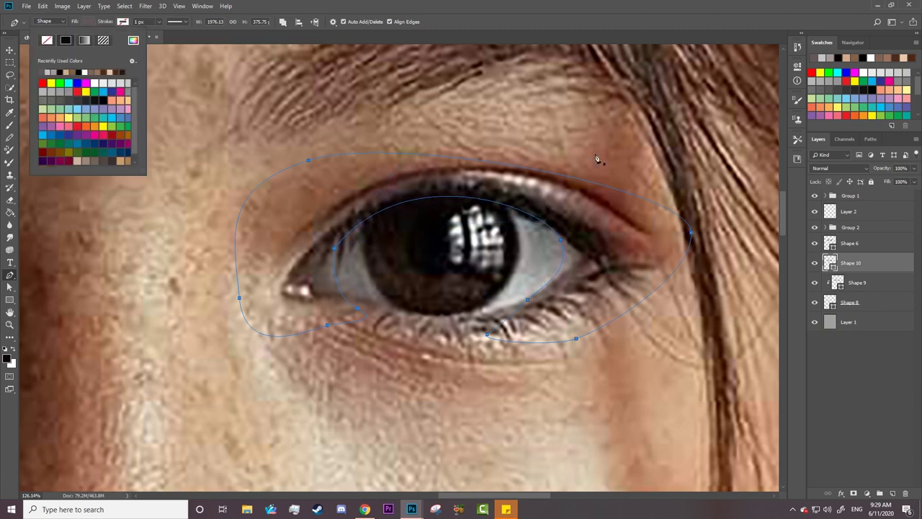
- Fill Shape 10 brown, hide the reference photo, and clip Shape 10 into the eye
click(600, 157)
click(815, 195)
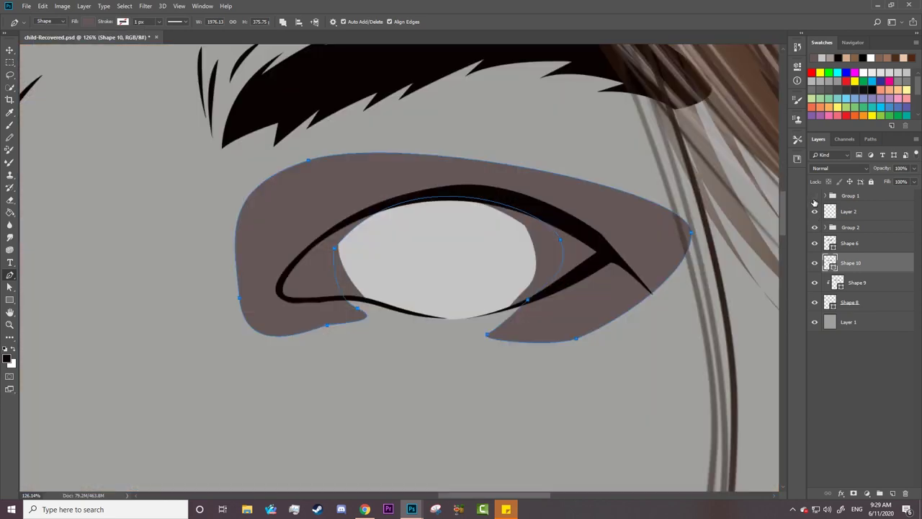
right_click(861, 267)
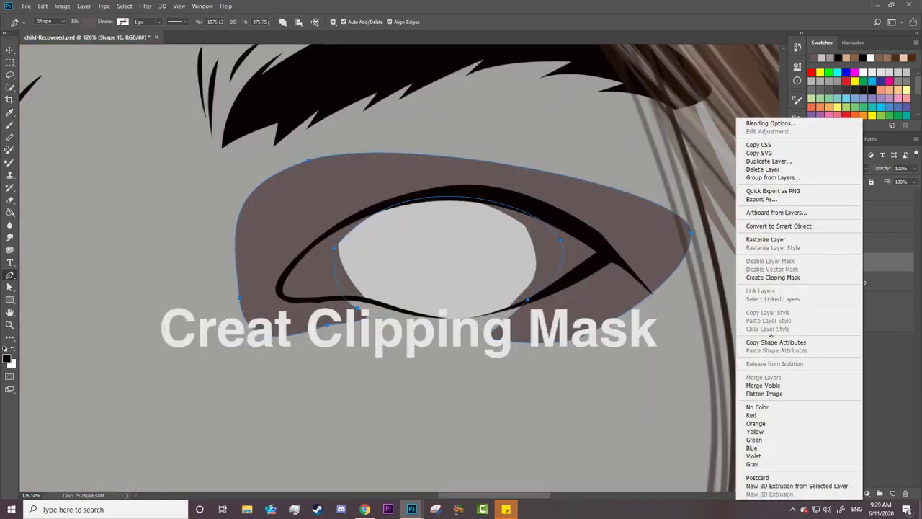
click(771, 277)
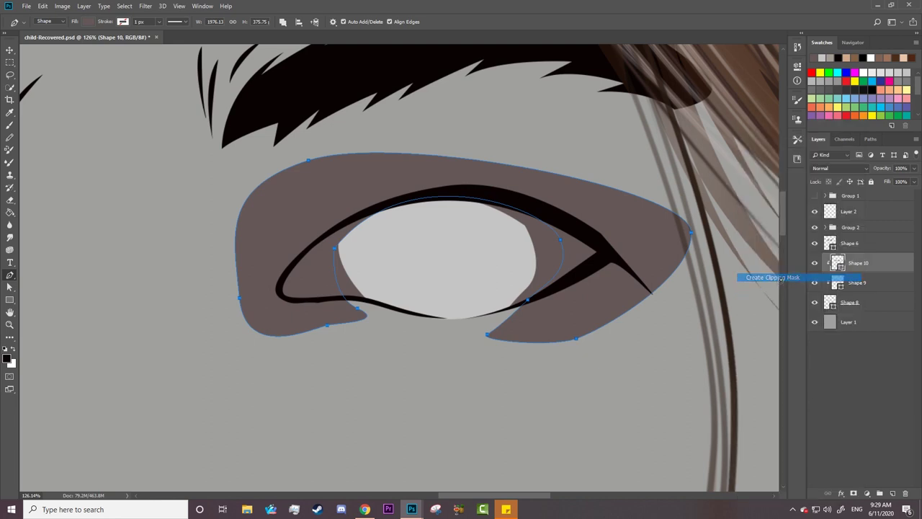
- Change Shape 9's fill to a lighter pinkish gray
click(857, 284)
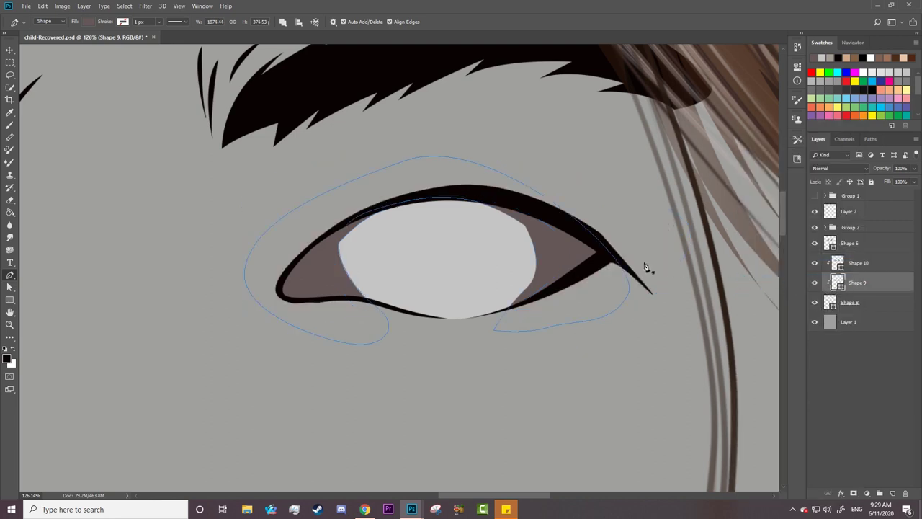
key(a)
click(117, 21)
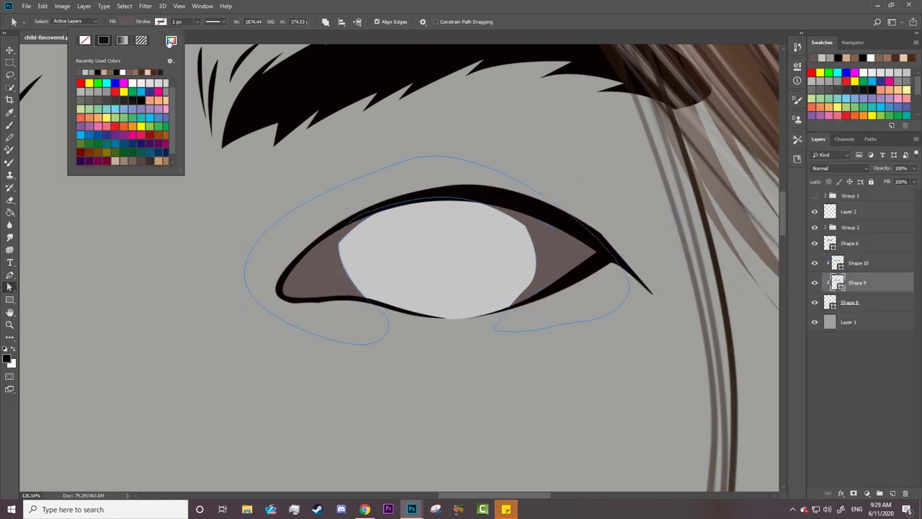
click(171, 41)
click(92, 230)
click(294, 172)
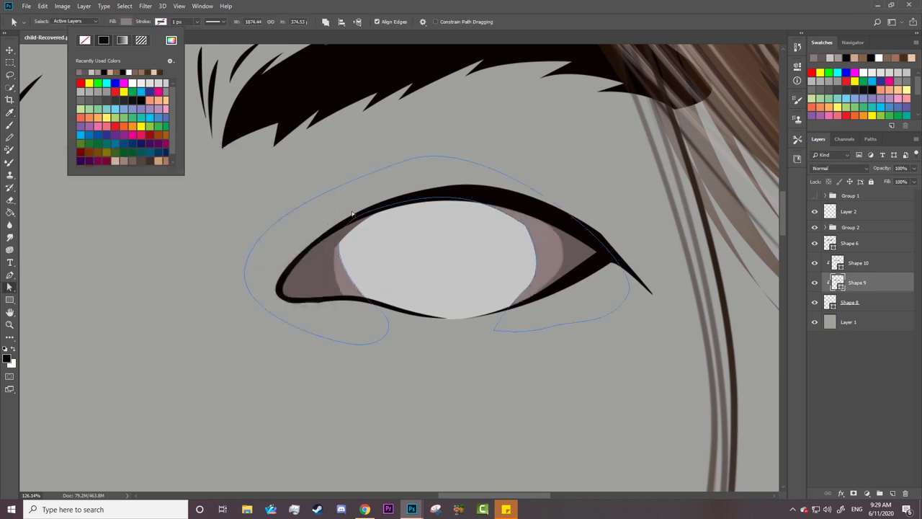
- Zoom in on the eye's inner corner and select the anchor on Shape 10's inner curve
key(Return)
key(z)
click(393, 256)
key(a)
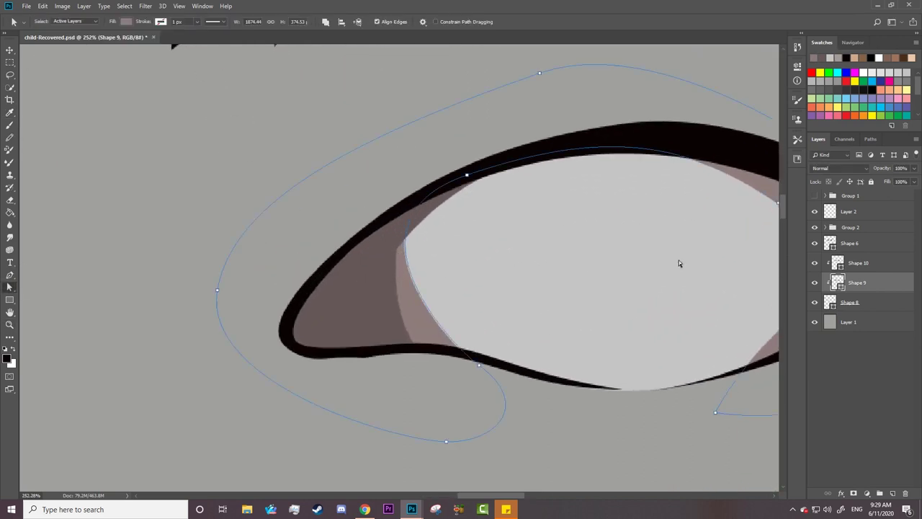
key(alt+bracketright)
click(395, 249)
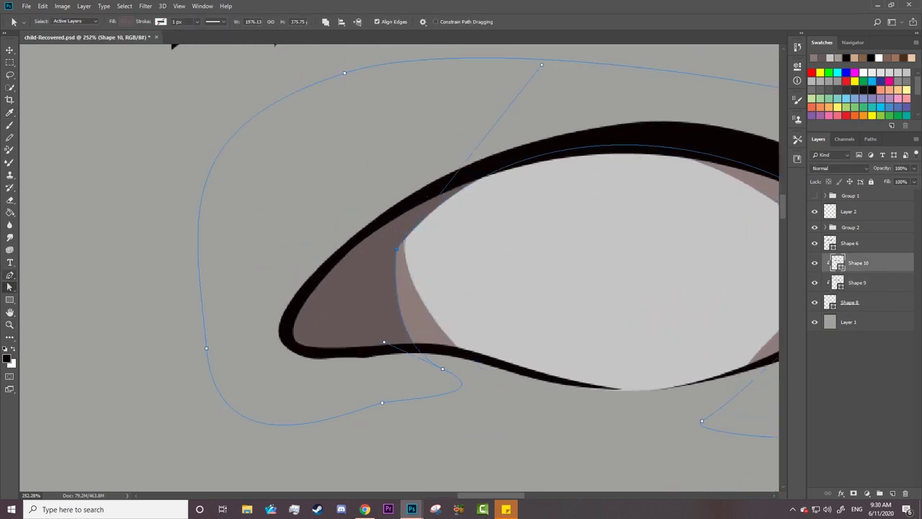
- Add an anchor to Shape 10 and reshape its inner curve along the iris
right_click(9, 274)
click(51, 303)
drag(392, 252, 391, 250)
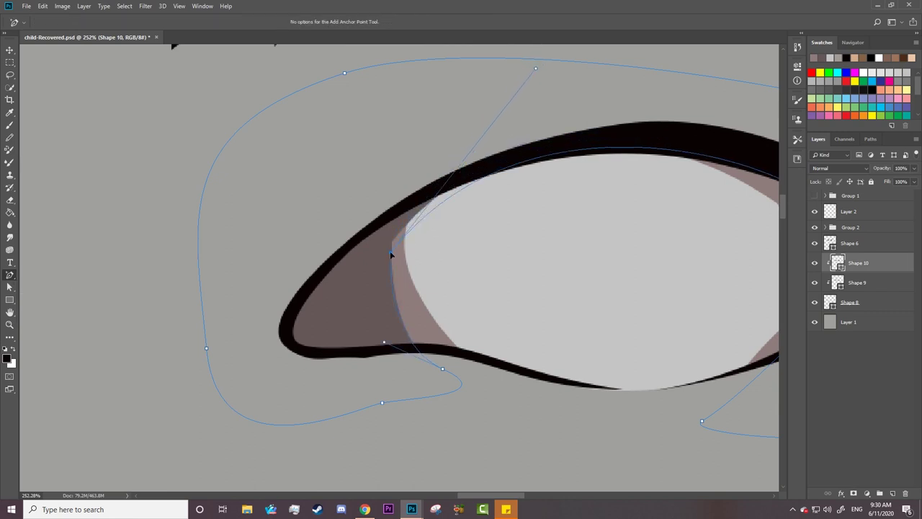
click(390, 263)
drag(392, 280, 392, 247)
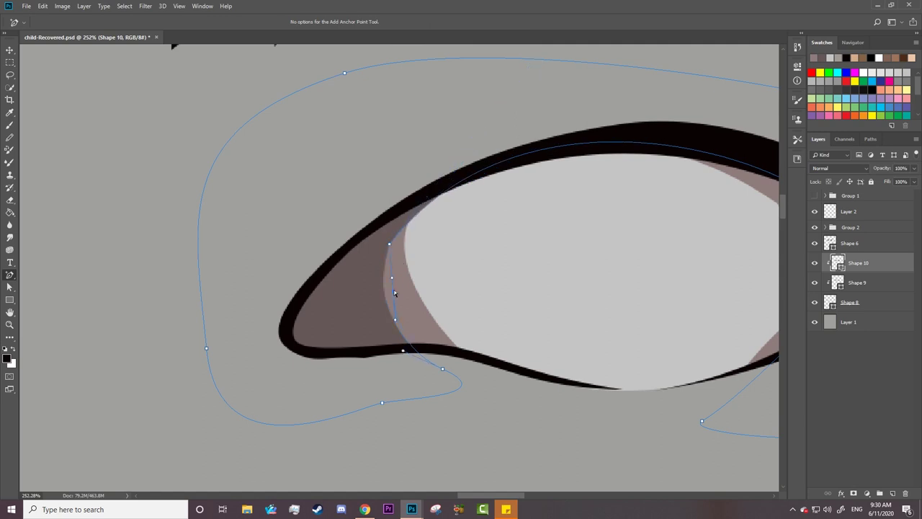
key(z)
drag(384, 285, 350, 288)
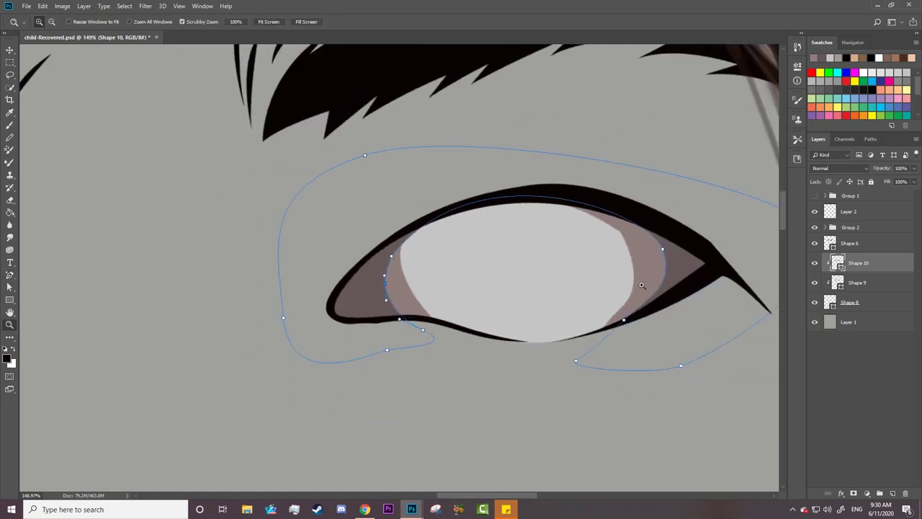
- Reshape Shape 9's anchors and curves to hug the eye white, removing the pink sliver
click(848, 283)
drag(645, 252, 652, 252)
key(p)
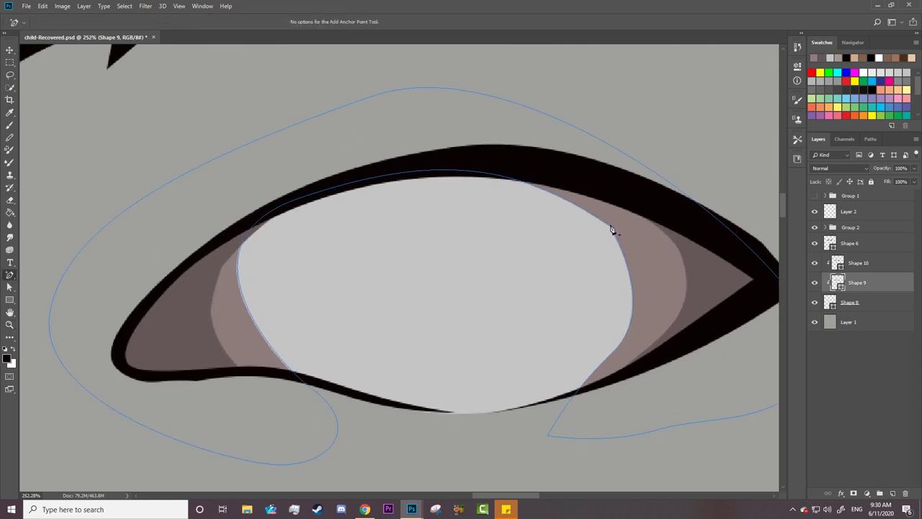
click(611, 229)
drag(611, 229, 620, 240)
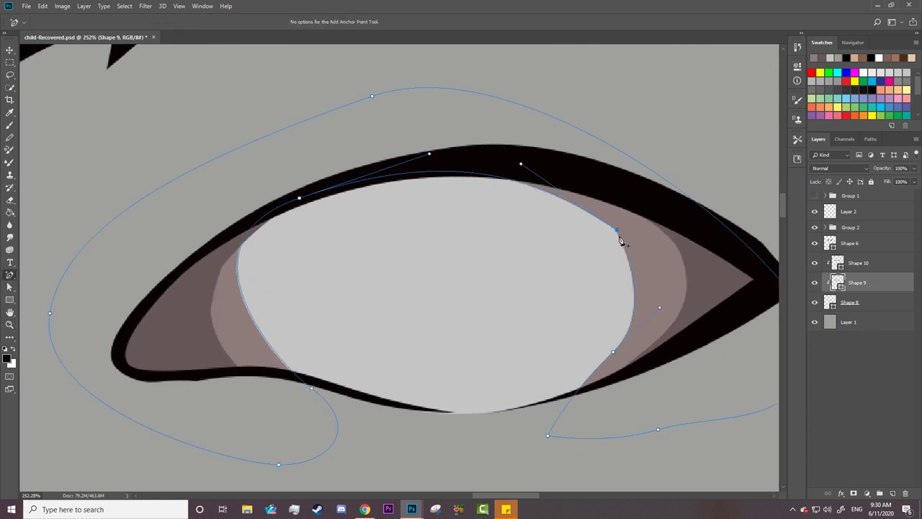
drag(529, 183, 532, 193)
right_click(10, 274)
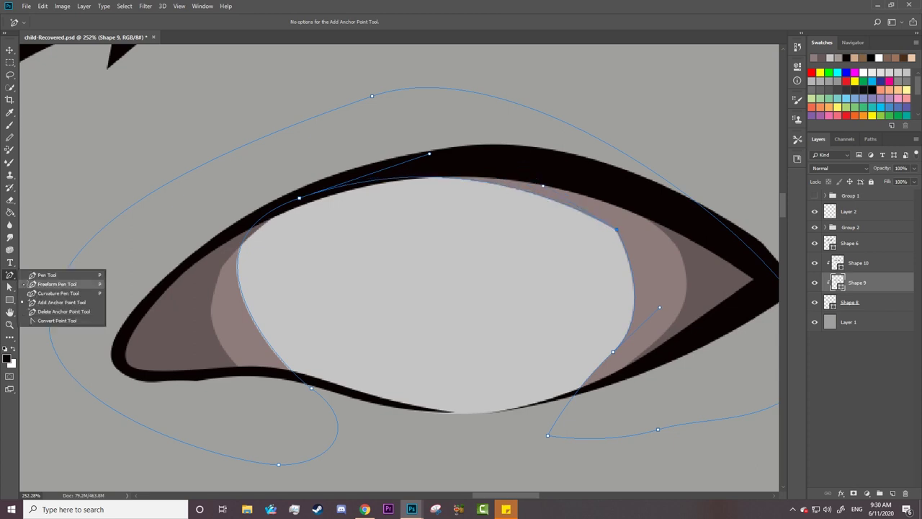
click(85, 281)
drag(617, 229, 631, 249)
drag(242, 247, 239, 264)
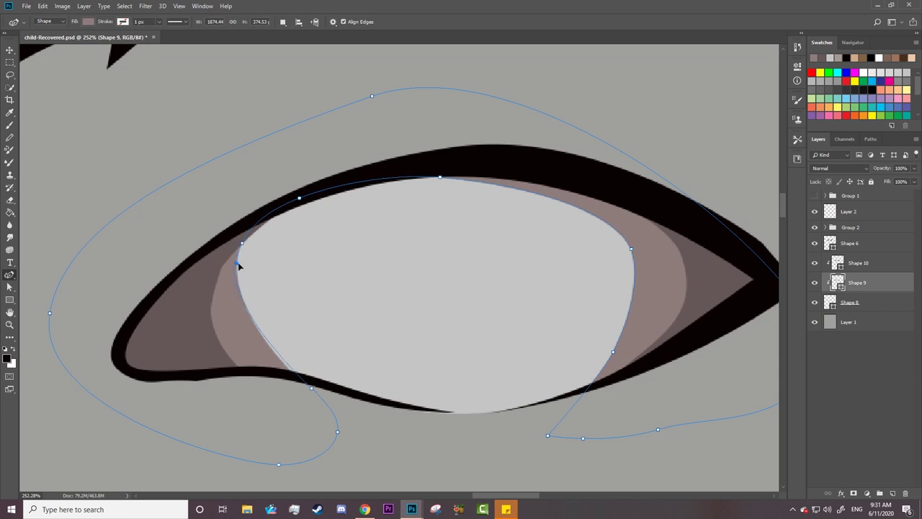
- Fit Shape 10's top edge to the pink fill, then zoom out to the whole eye
key(alt+])
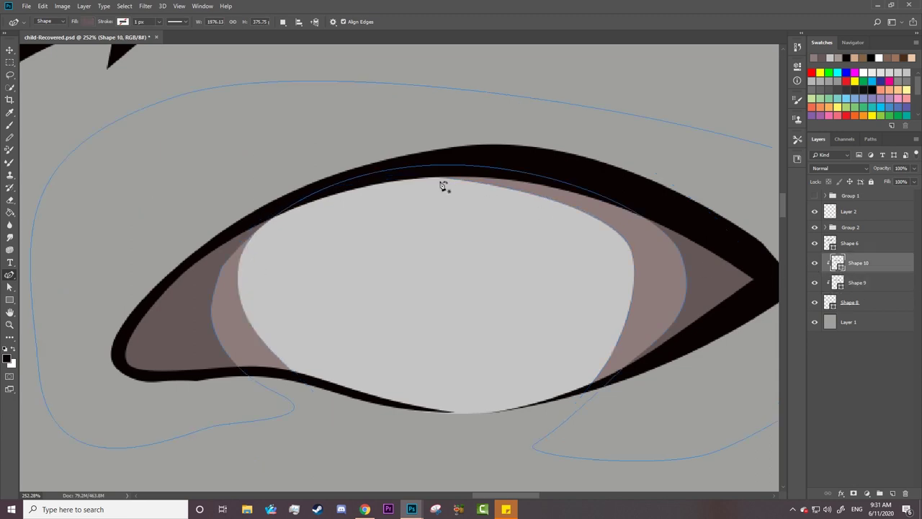
click(223, 266)
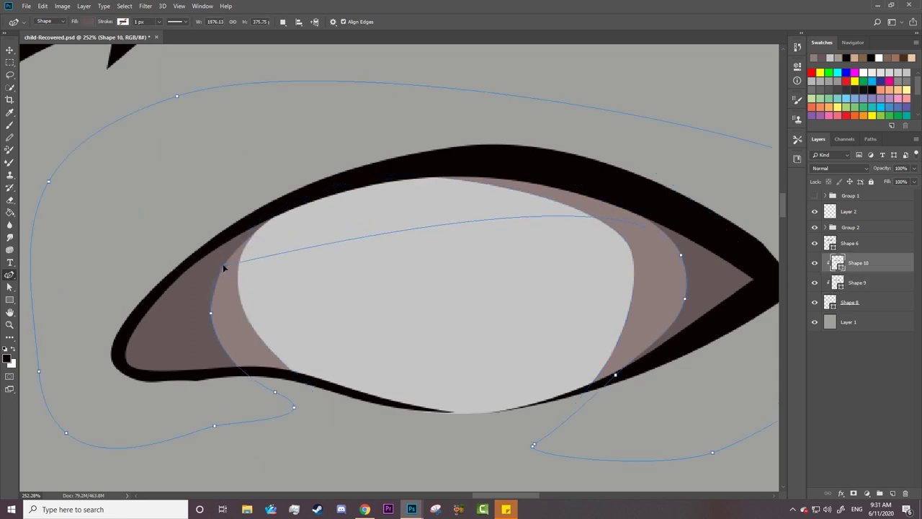
key(z)
drag(442, 288, 414, 267)
key(p)
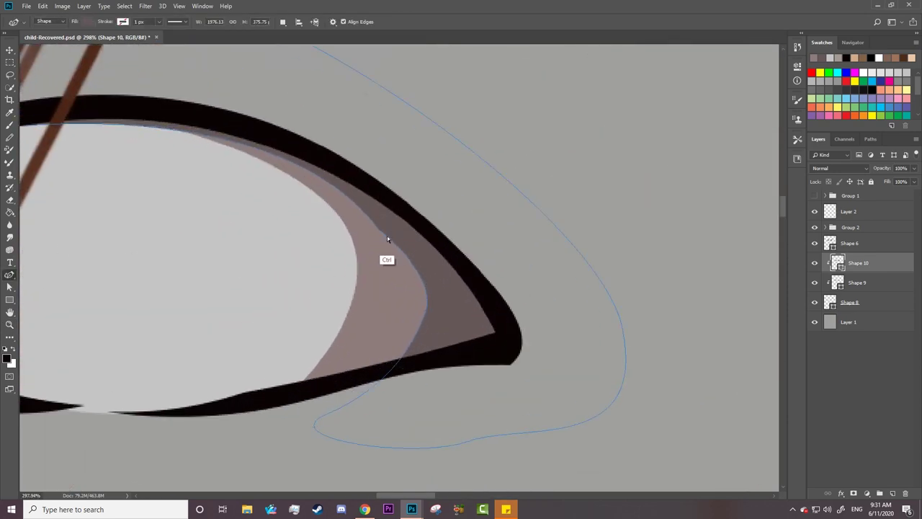
key(z)
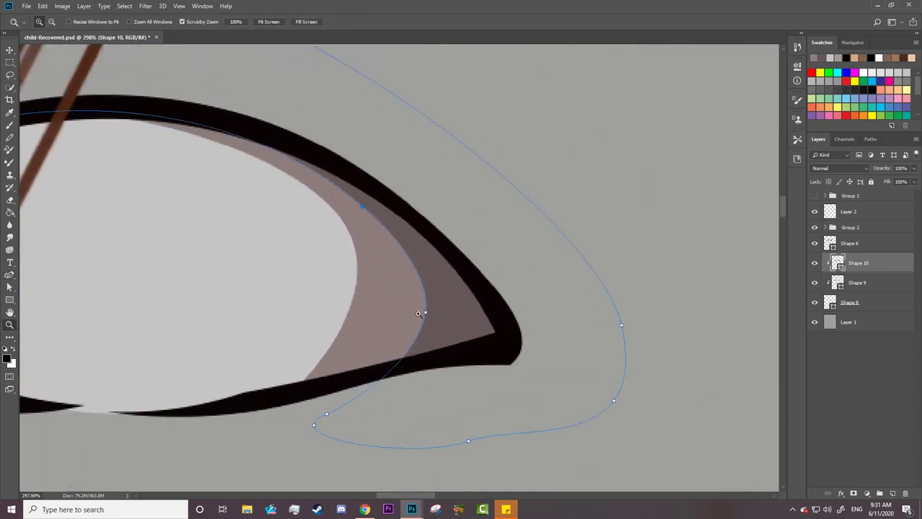
mouse_move(435, 315)
mouse_down()
mouse_move(358, 320)
mouse_move(770, 243)
mouse_up()
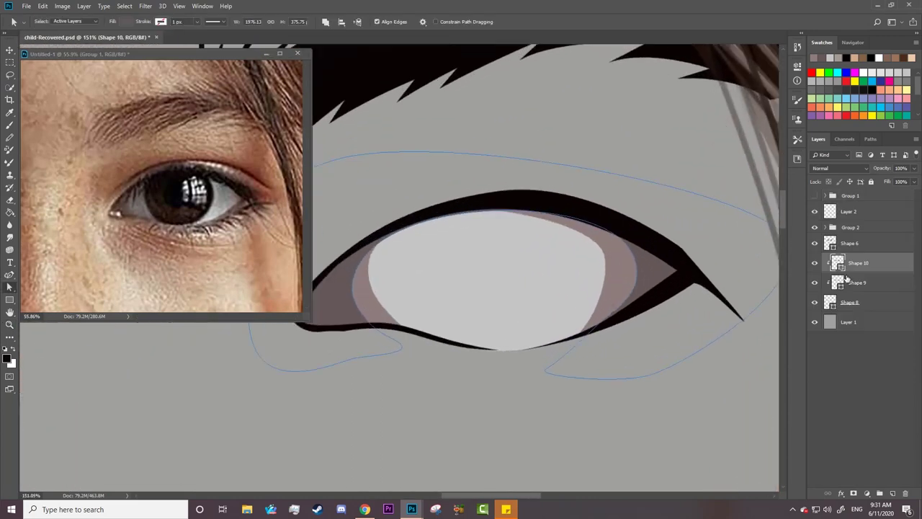
- Recolour the first shading shape with a tone sampled from the reference photo
click(126, 21)
click(171, 40)
drag(95, 154, 41, 286)
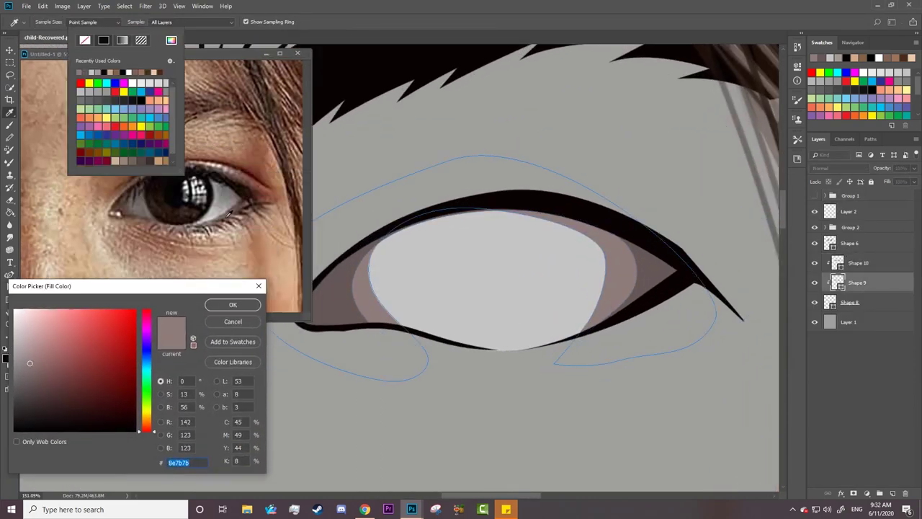
click(218, 214)
key(Return)
- Set Shape 10's fill to the darker brown #6d5c56 sampled from the photo
click(850, 264)
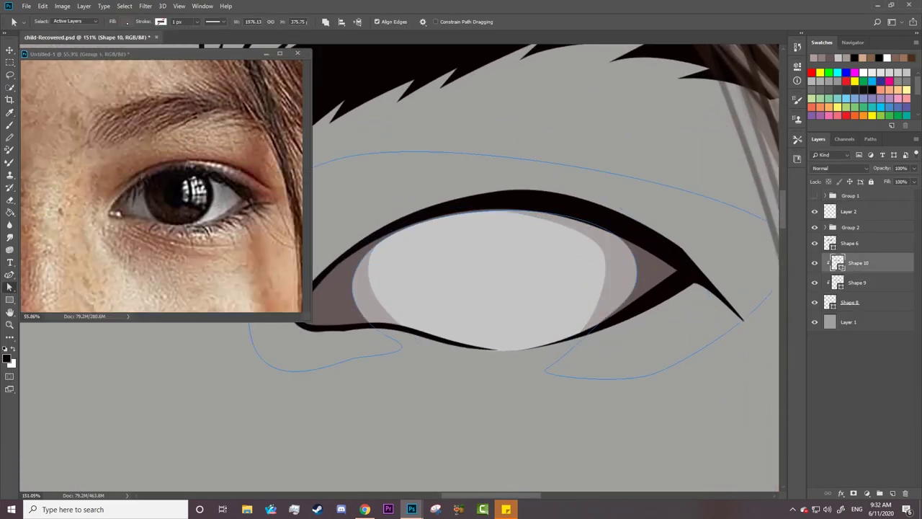
click(126, 21)
click(171, 39)
click(243, 196)
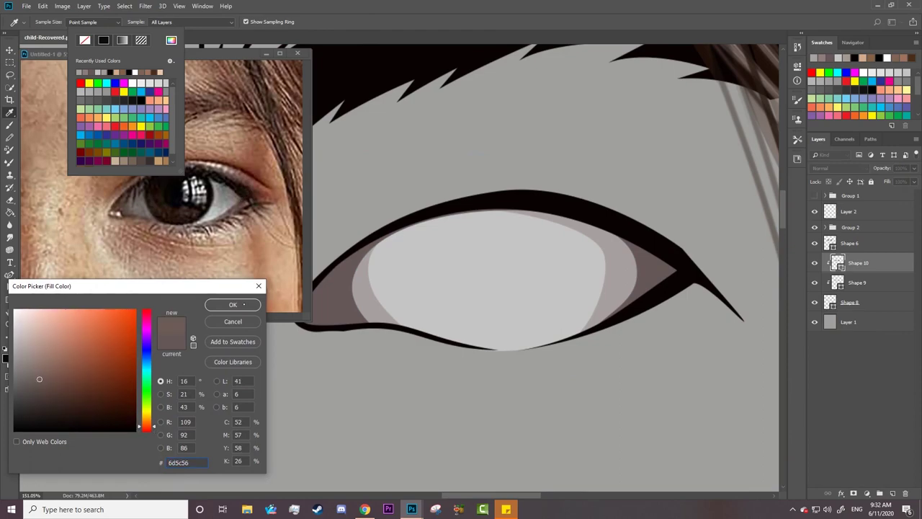
click(243, 304)
click(171, 40)
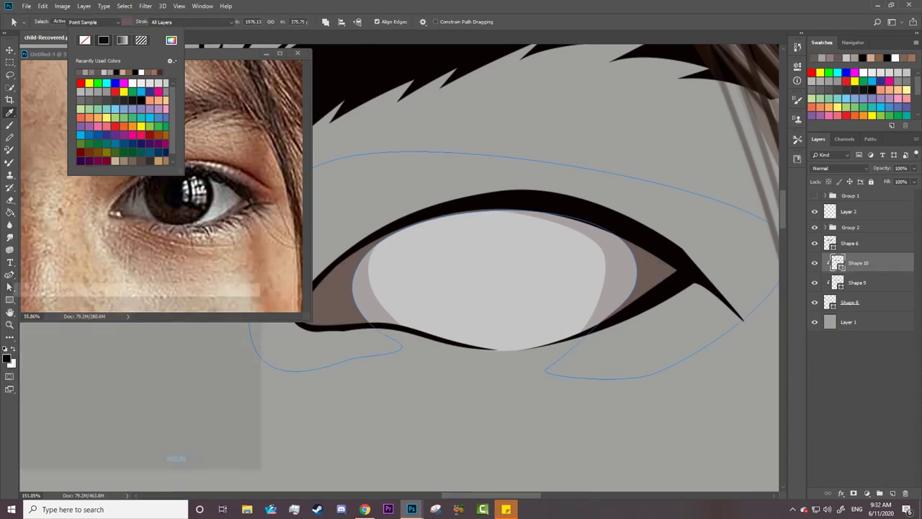
click(244, 304)
- Make the Untitled-1 reference document active with the shape tools selected
key(z)
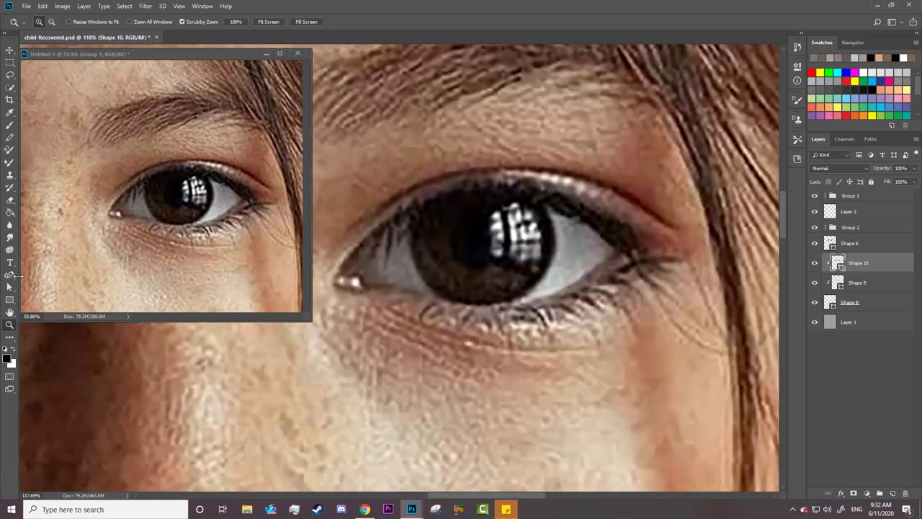
click(10, 299)
click(102, 202)
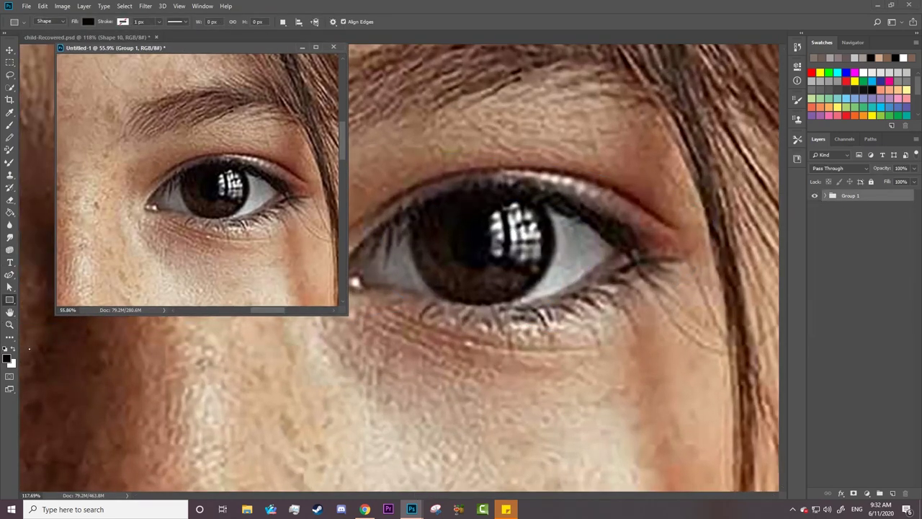
right_click(9, 299)
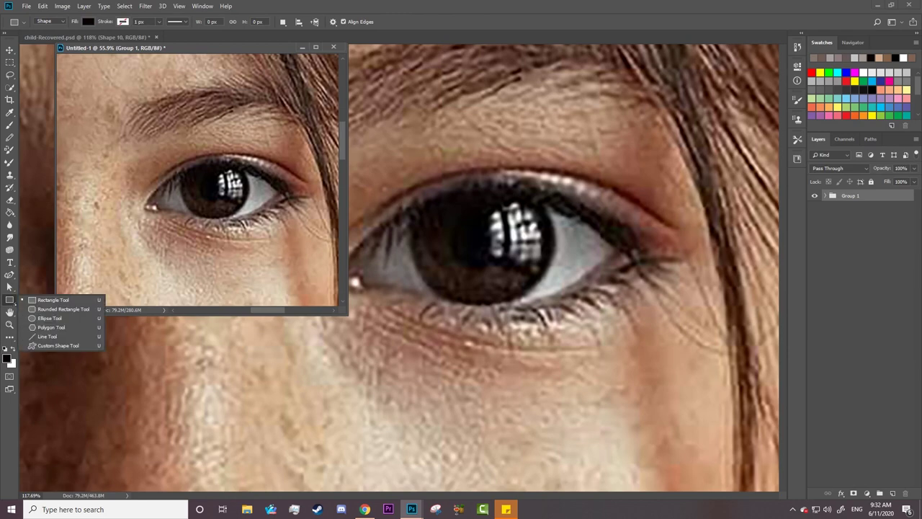
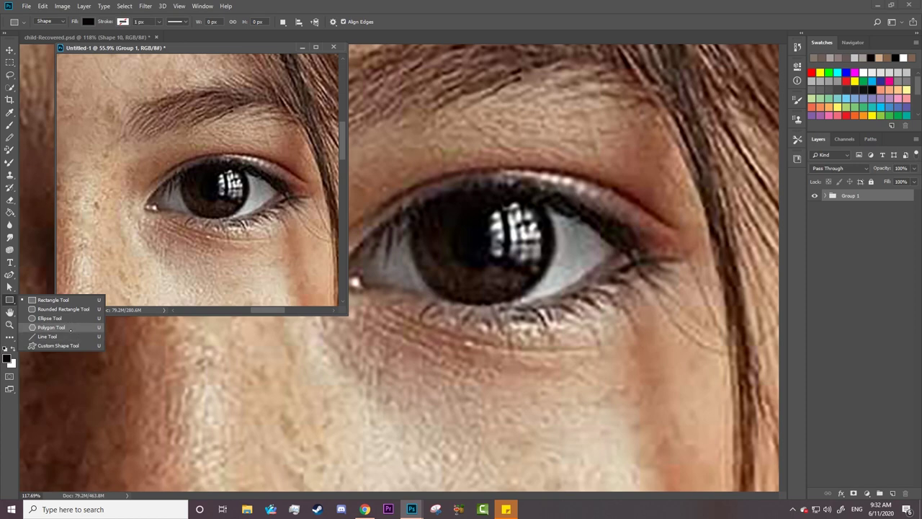
- Draw an ellipse and resize it to cover the iris, about 258 × 225 px
click(67, 326)
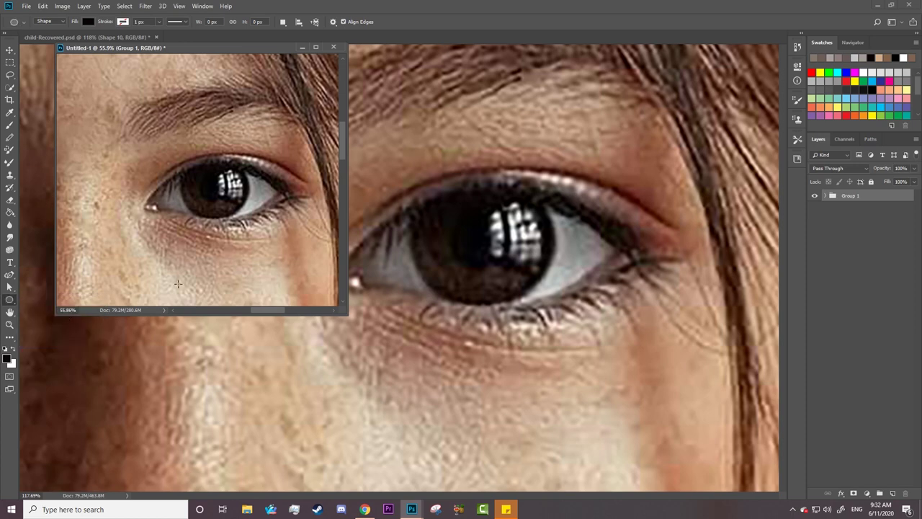
click(448, 218)
drag(476, 252, 589, 154)
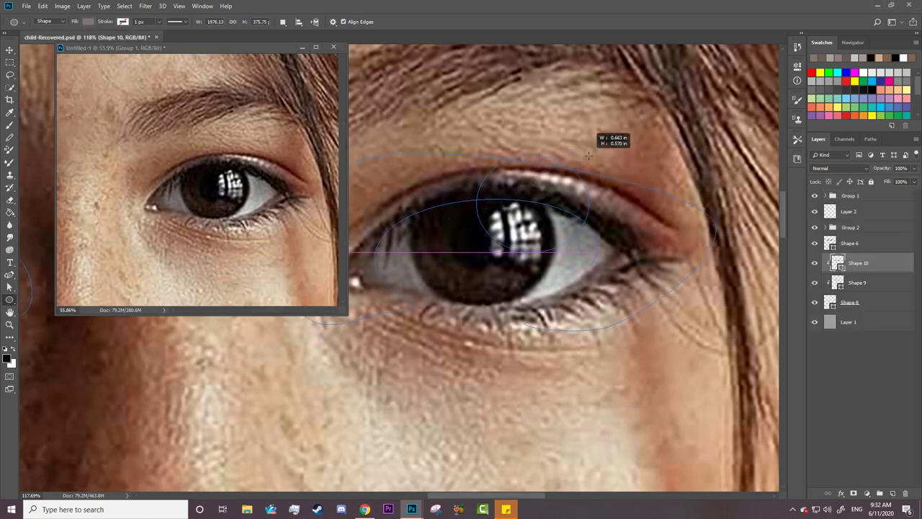
key(ctrl+t)
drag(475, 252, 432, 292)
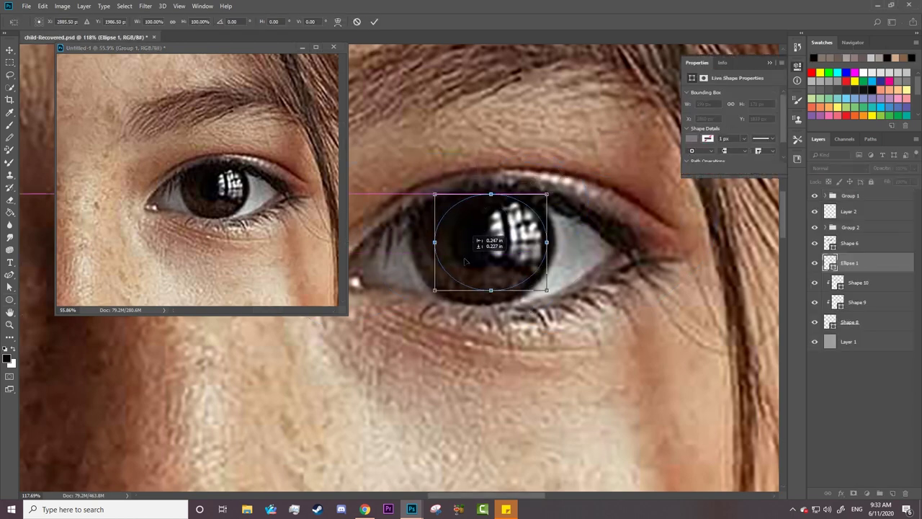
mouse_move(533, 223)
mouse_down()
mouse_move(521, 242)
mouse_move(512, 235)
mouse_up()
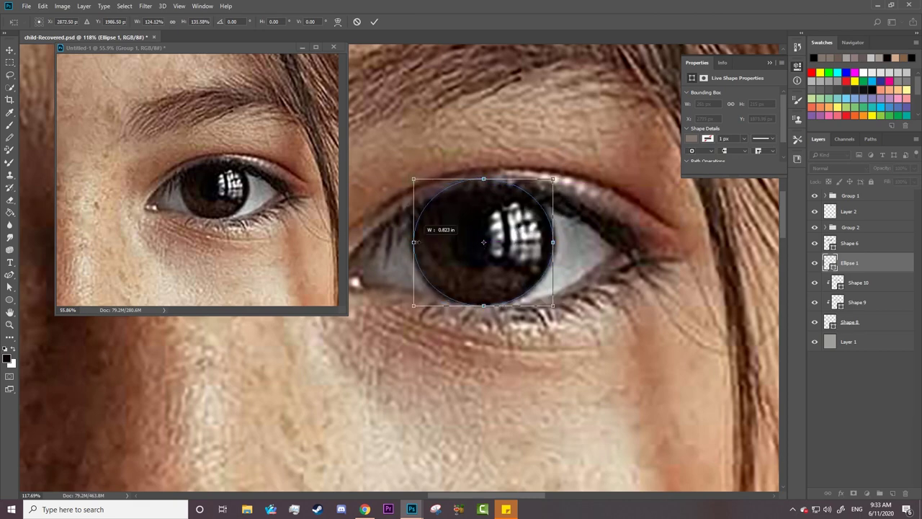
drag(421, 232, 426, 228)
drag(558, 242, 556, 242)
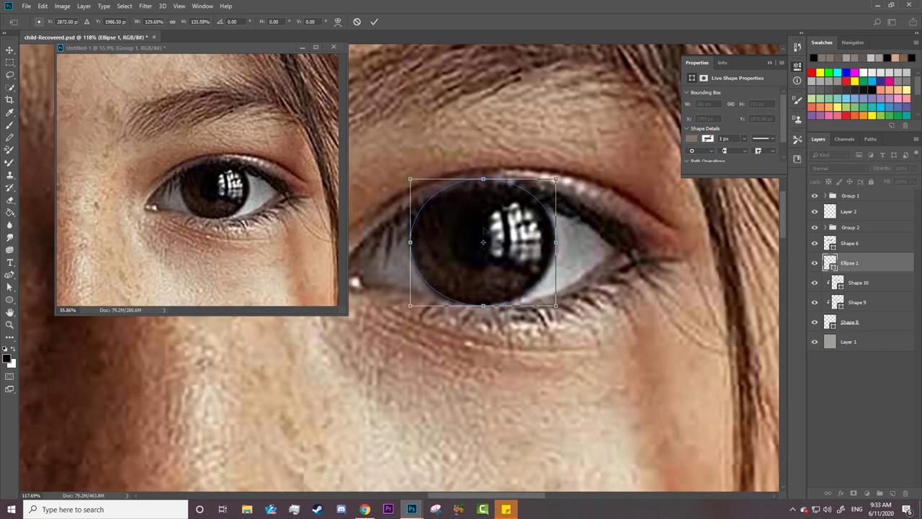
key(Return)
- Fill the ellipse with dark brown 1e170c sampled from the photo's iris, then hide the photo group
click(87, 22)
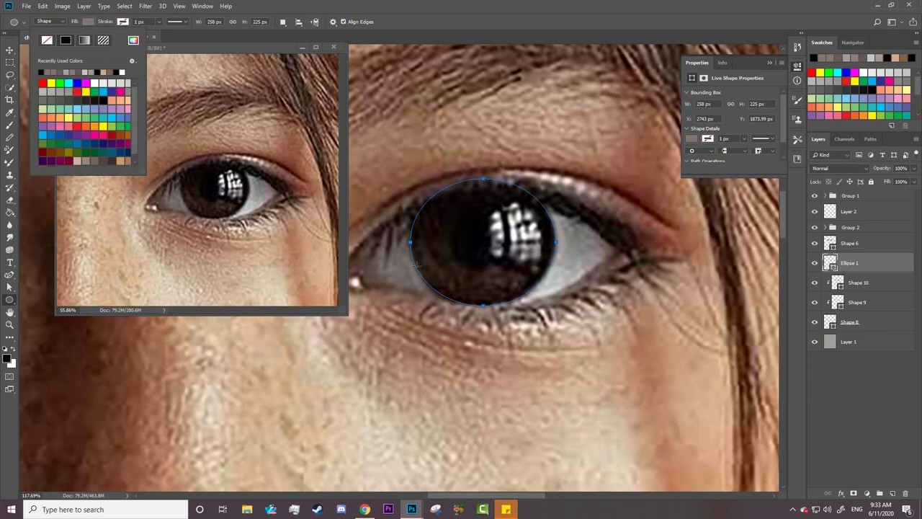
click(133, 39)
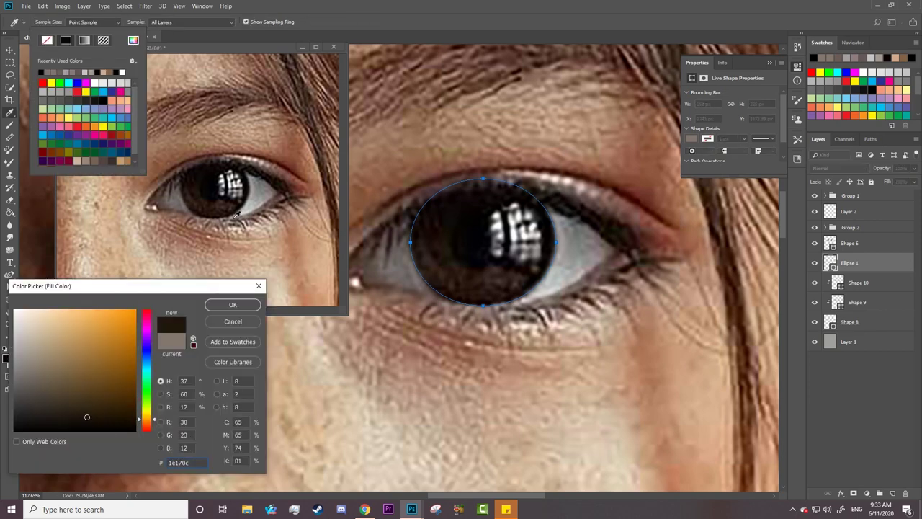
click(201, 205)
click(236, 304)
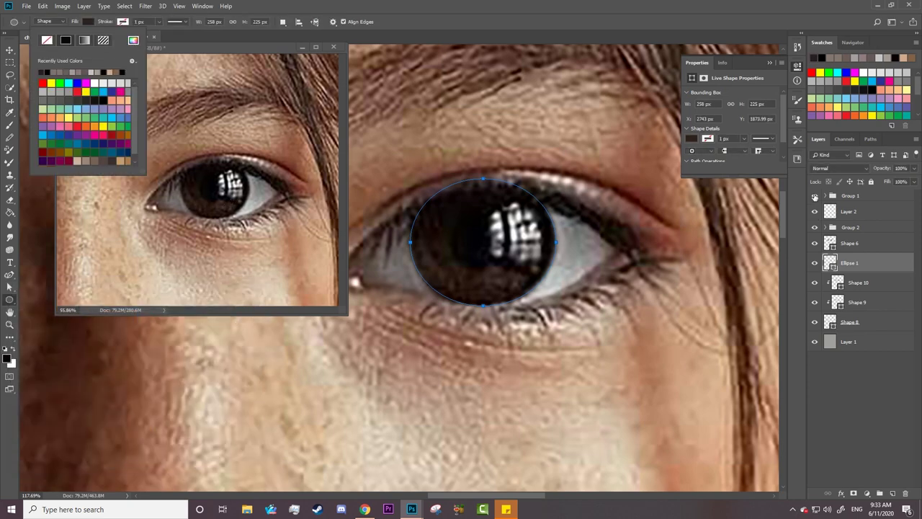
click(815, 196)
- Clip the brown iris into the eye and add an unfilled copy with a 10 px black outline
right_click(879, 268)
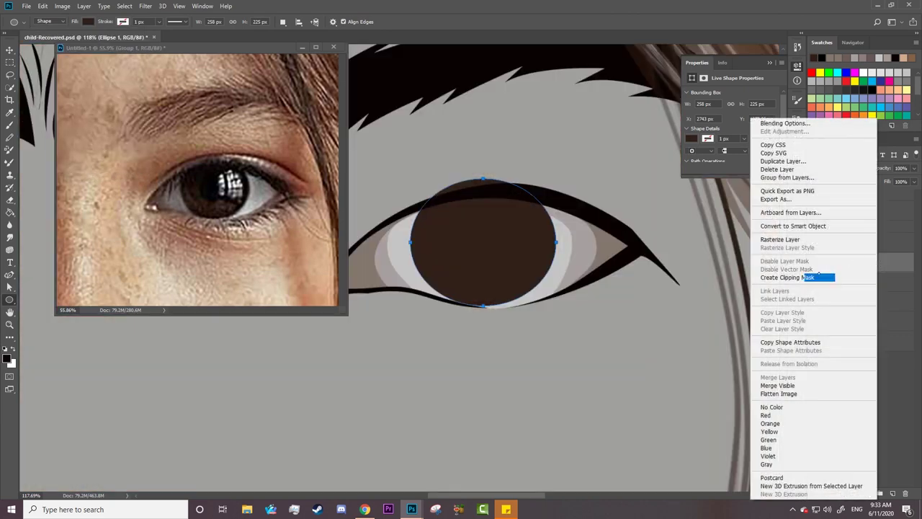
click(789, 277)
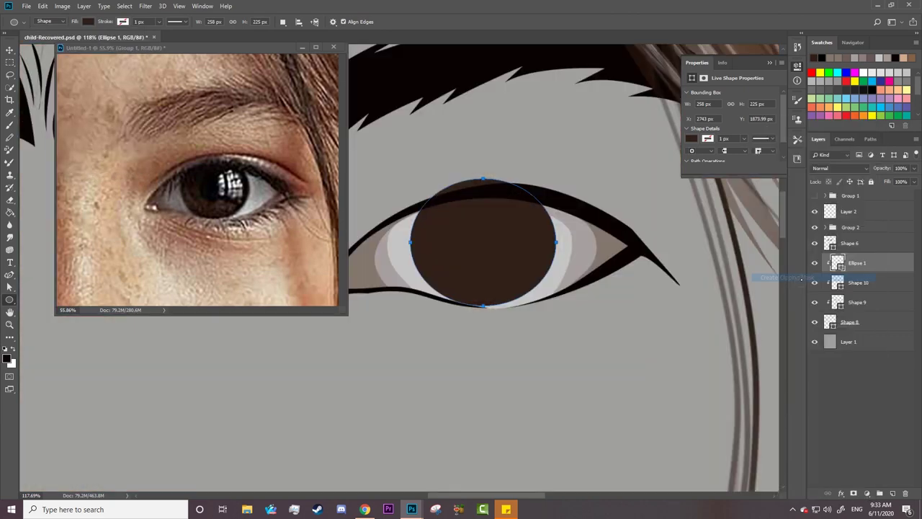
drag(892, 276, 893, 494)
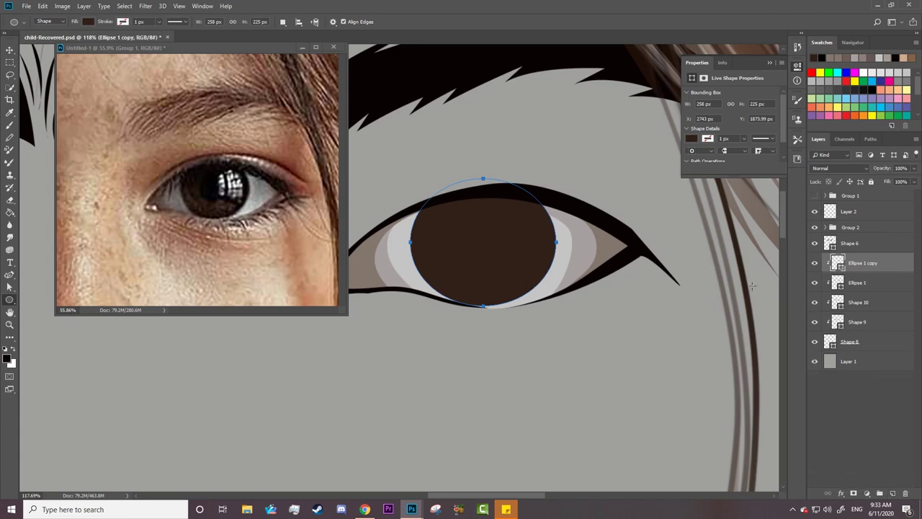
click(88, 20)
click(44, 41)
click(122, 21)
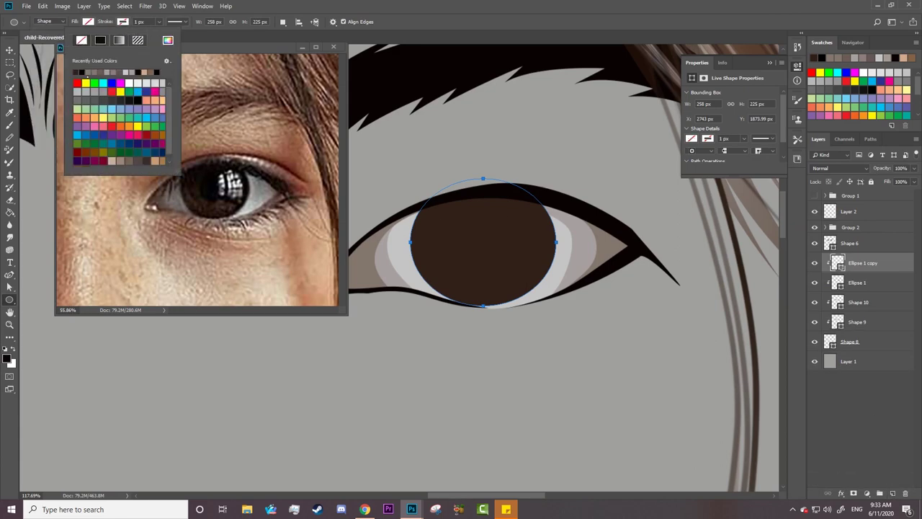
click(159, 21)
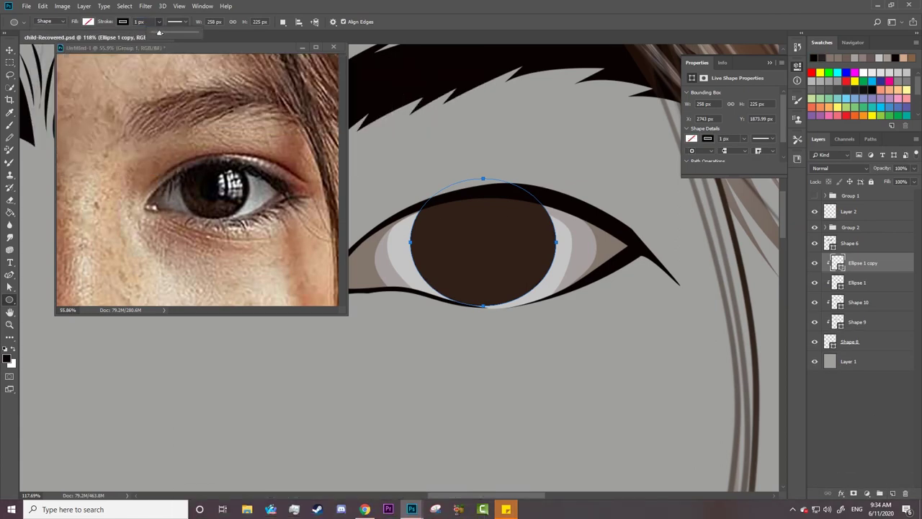
drag(148, 33, 163, 33)
click(144, 36)
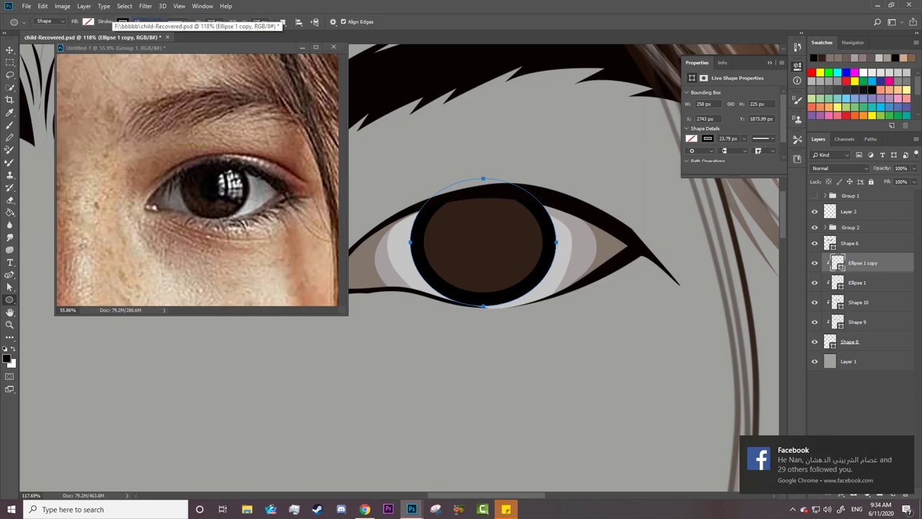
text(10)
key(Return)
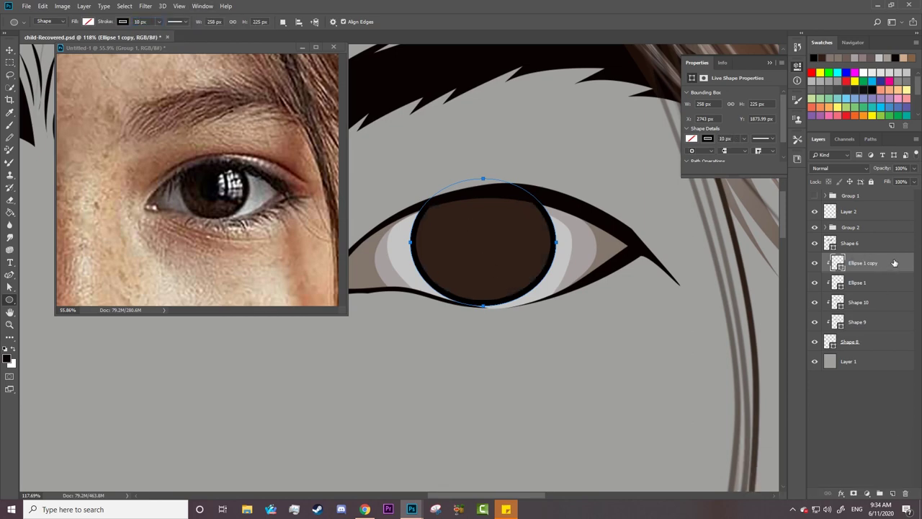
- Duplicate the outlined ellipse as a black-filled copy with no outline
drag(894, 263, 892, 493)
click(87, 22)
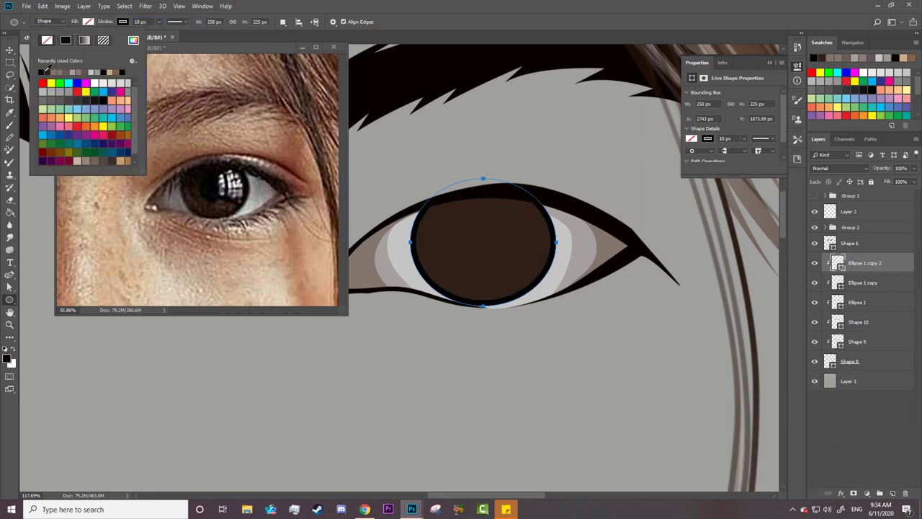
click(46, 67)
click(122, 22)
click(81, 40)
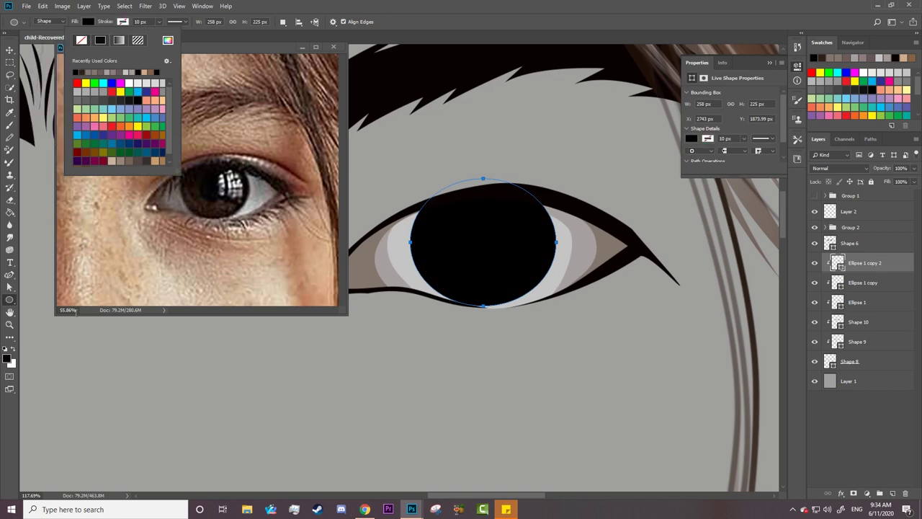
click(75, 311)
- Shrink the black ellipse into a pupil about 123 × 107 px, matched against the photo
click(10, 287)
key(ctrl+t)
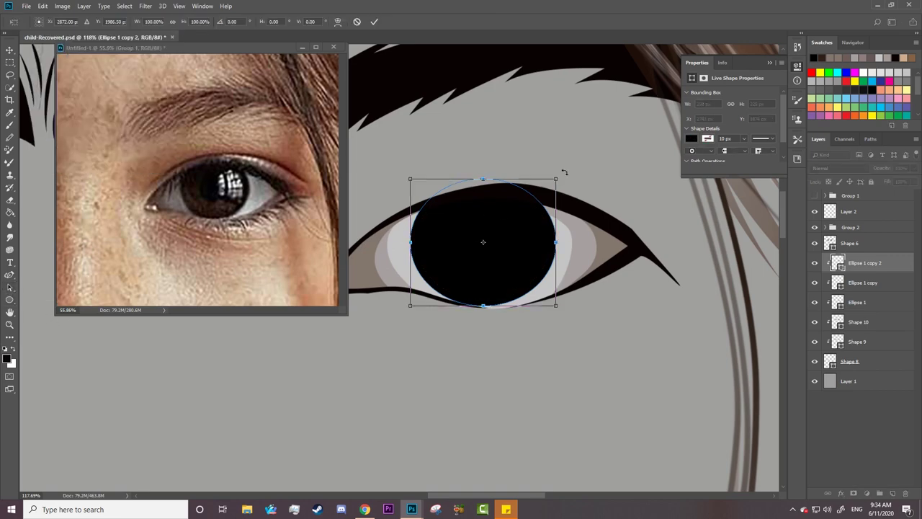
drag(556, 178, 510, 218)
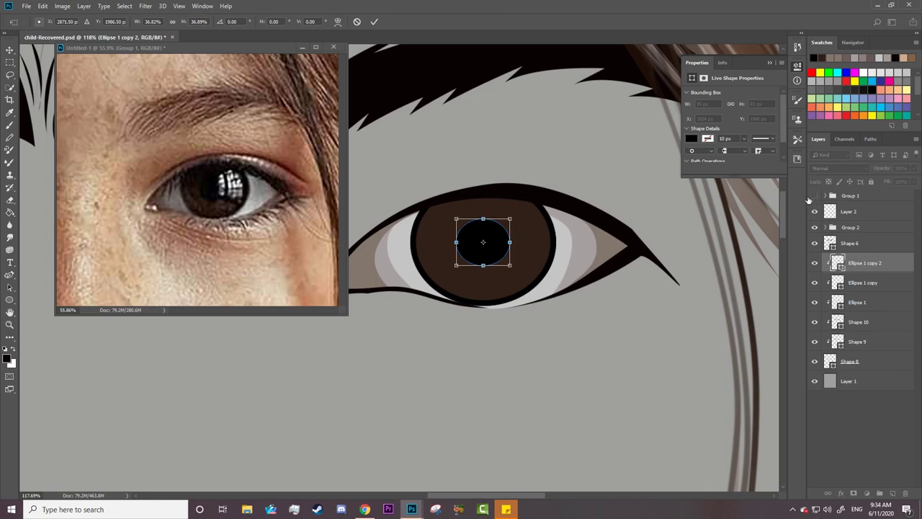
click(815, 195)
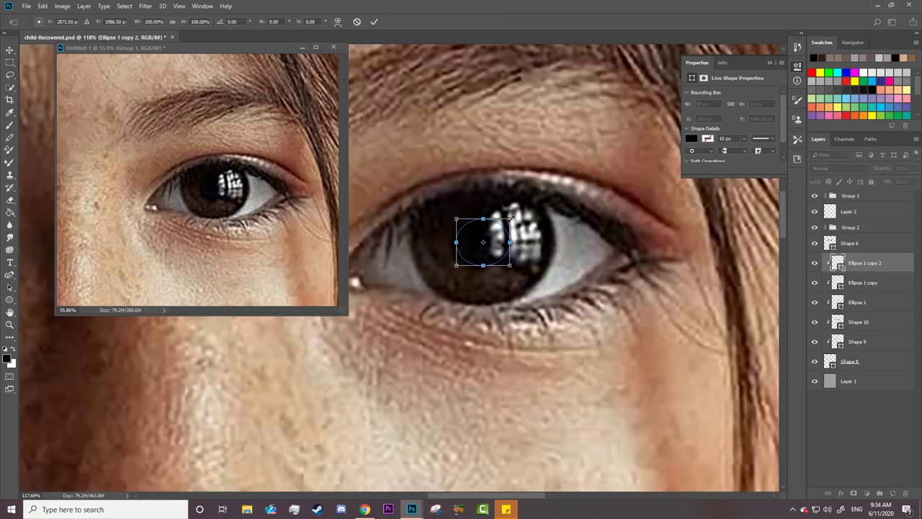
drag(511, 217, 520, 209)
drag(483, 241, 485, 229)
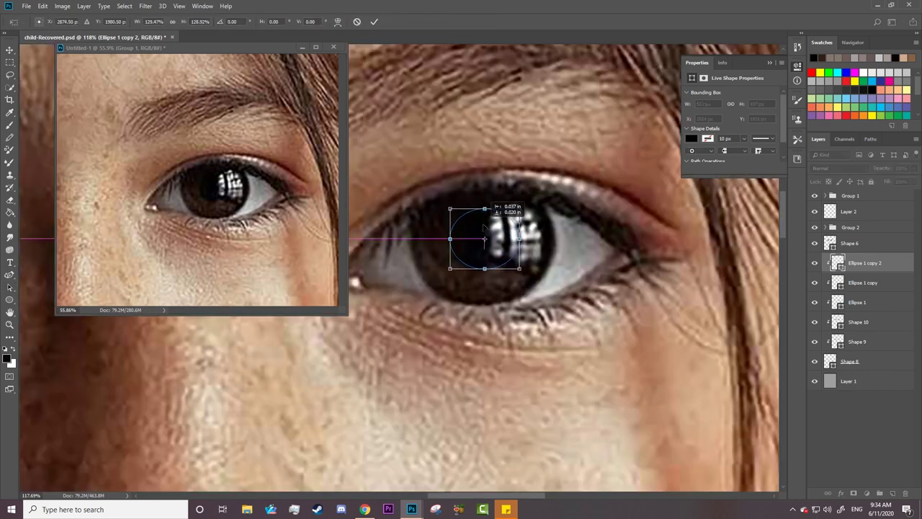
key(Return)
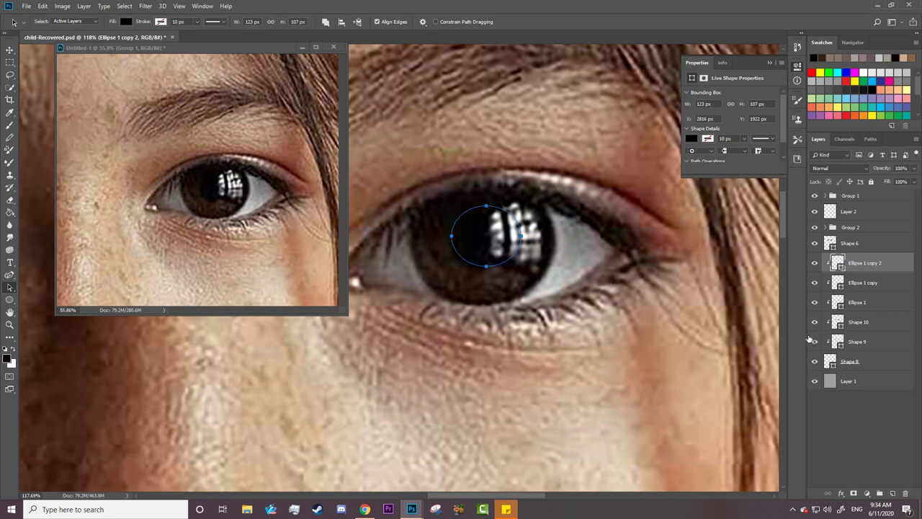
click(815, 196)
- Duplicate the brown iris ellipse and clip all four iris layers into the eye
click(858, 342)
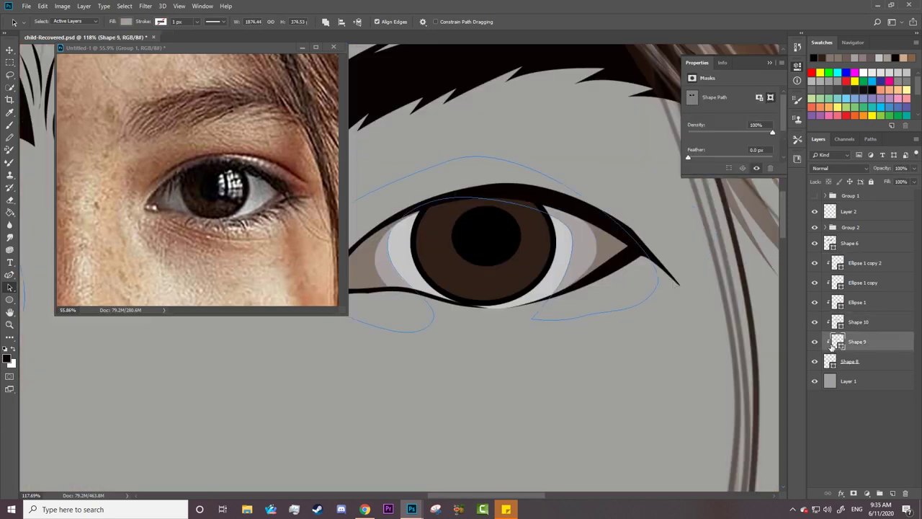
click(820, 287)
click(814, 302)
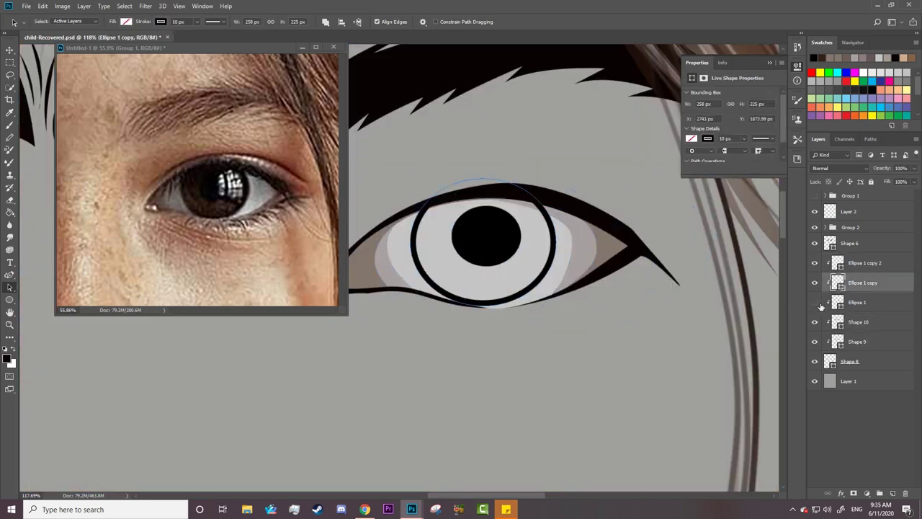
mouse_move(877, 302)
mouse_down()
mouse_move(883, 312)
mouse_move(836, 237)
mouse_up()
shift+click(864, 302)
right_click(868, 302)
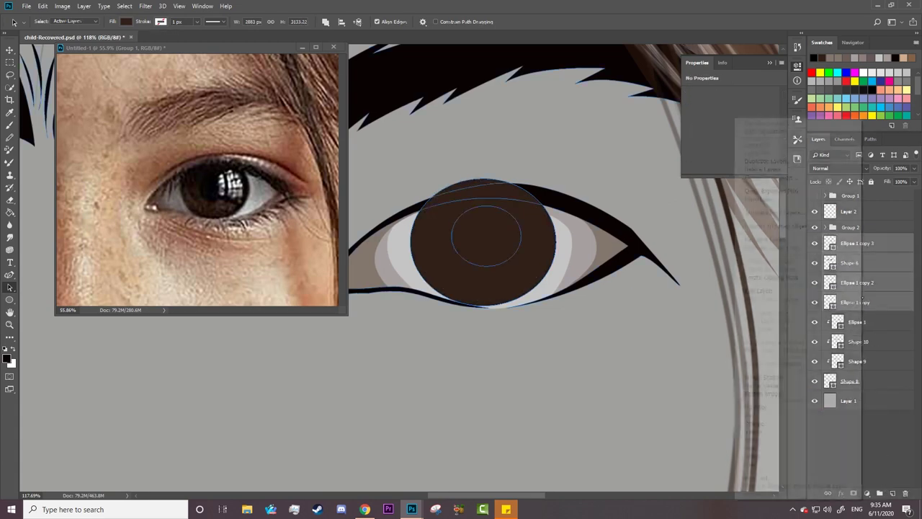
click(832, 278)
- Fill the topmost iris circle (Ellipse 1 copy 3) with black and add a layer mask
click(837, 245)
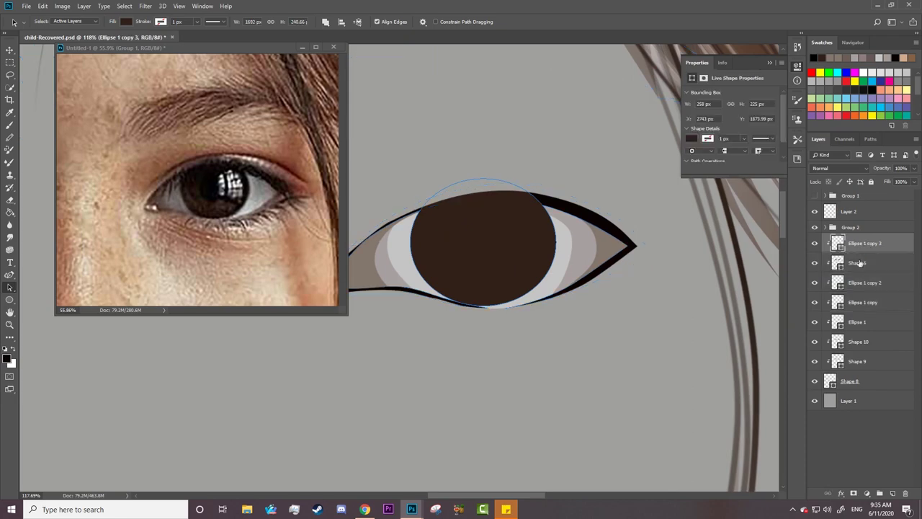
click(815, 243)
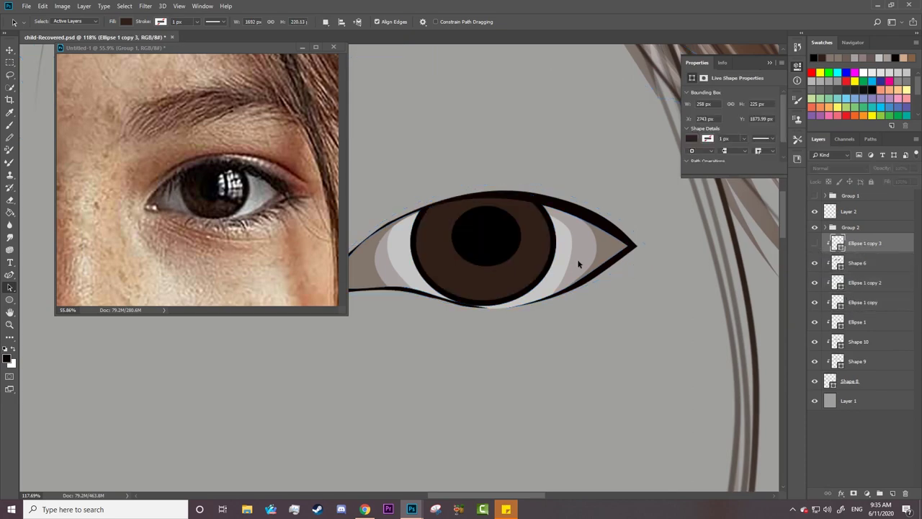
key(v)
click(837, 343)
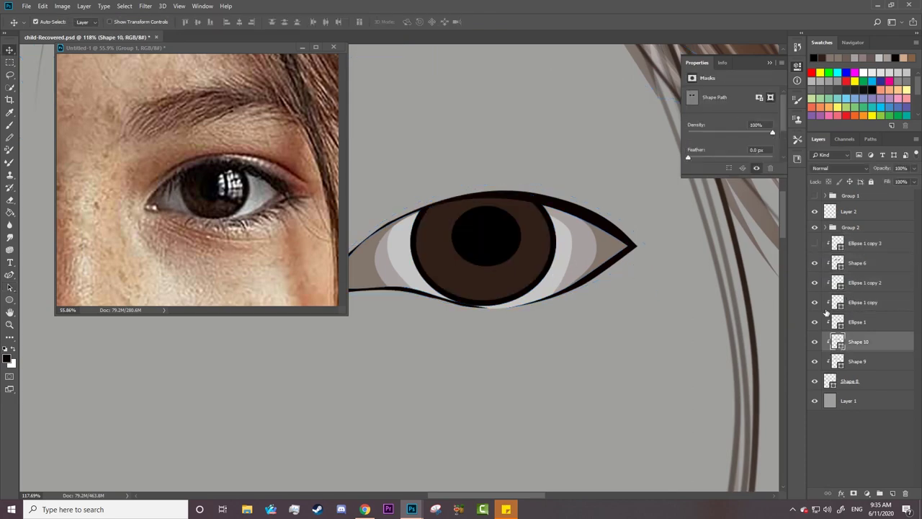
click(865, 244)
click(815, 243)
key(a)
click(126, 22)
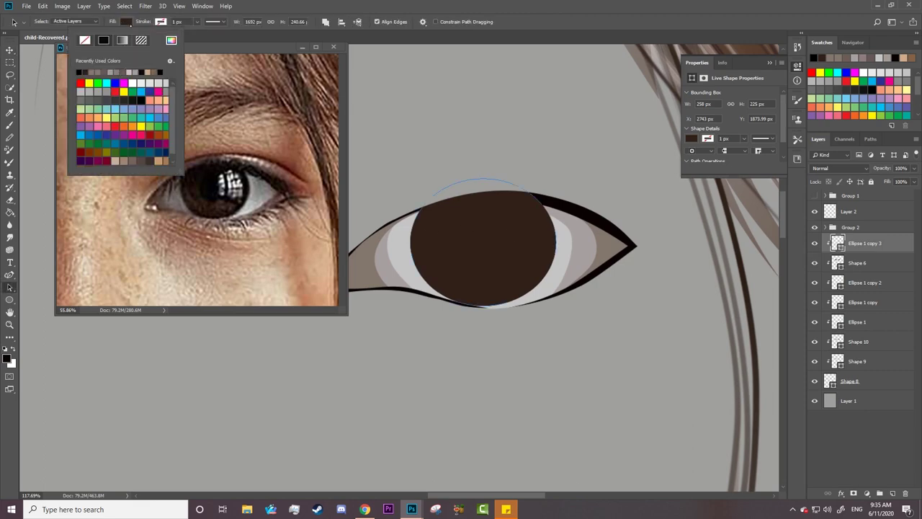
click(80, 72)
click(853, 494)
- Paint white on the mask with a soft round 21 px brush so brown shows around the pupil
key(b)
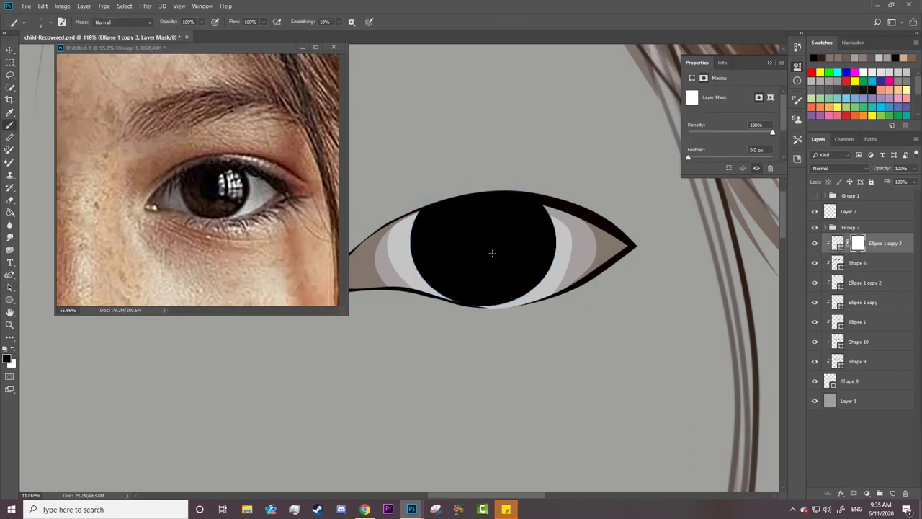
right_click(487, 252)
click(511, 195)
key(Return)
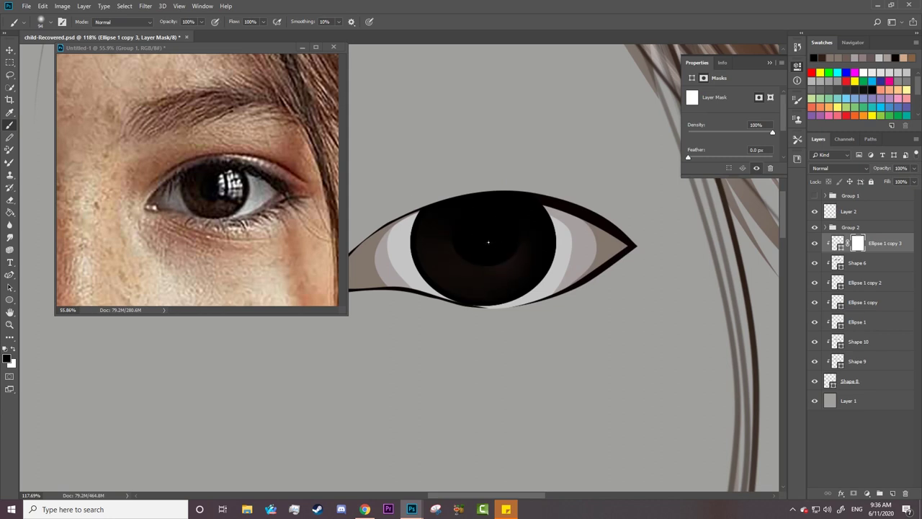
key(x)
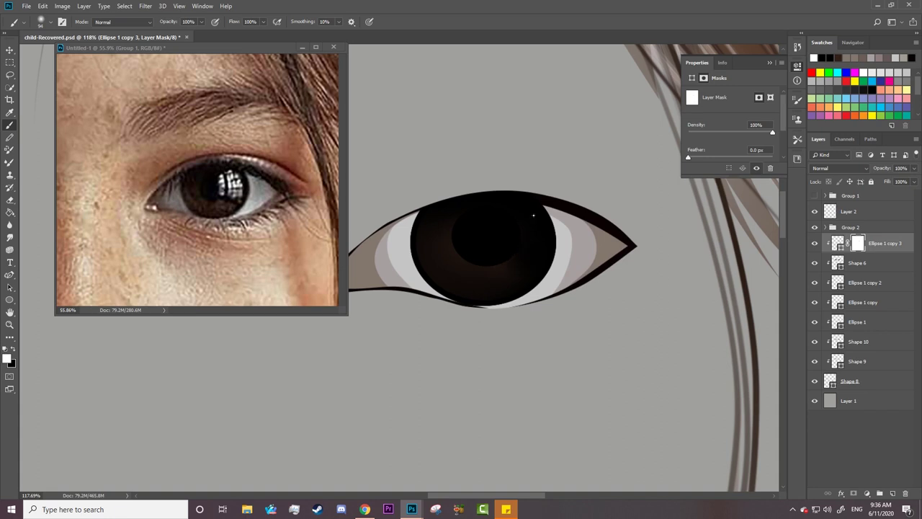
right_click(484, 222)
key(Return)
right_click(454, 244)
text(21)
key(Return)
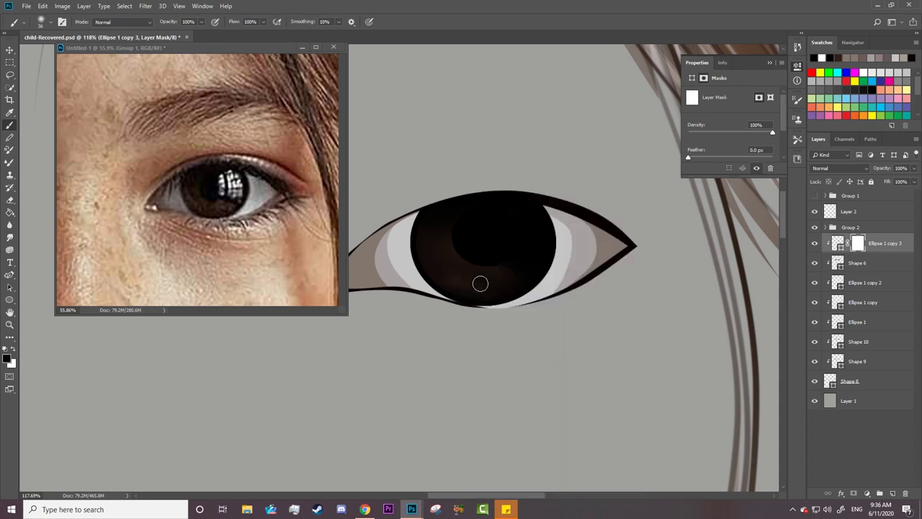
right_click(494, 278)
key(Return)
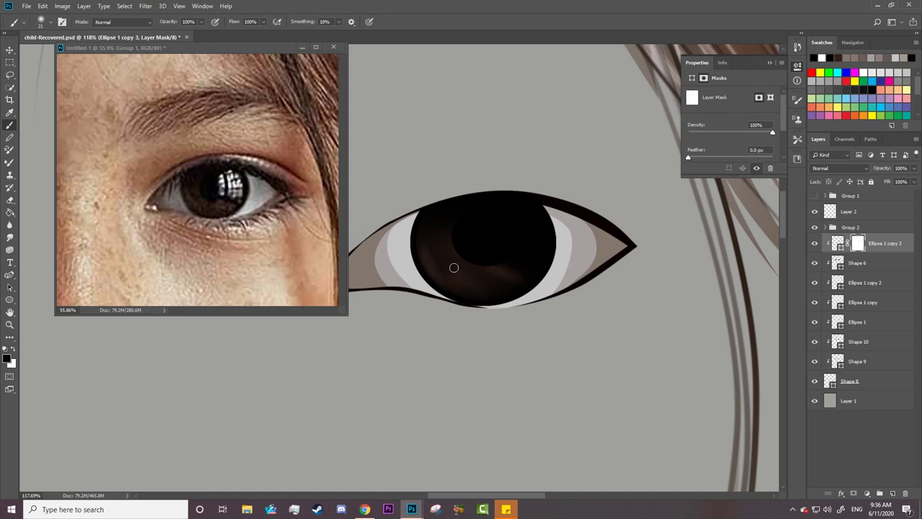
- Add a new empty Layer 21, pick the Pen tool and show the reference photo
click(892, 493)
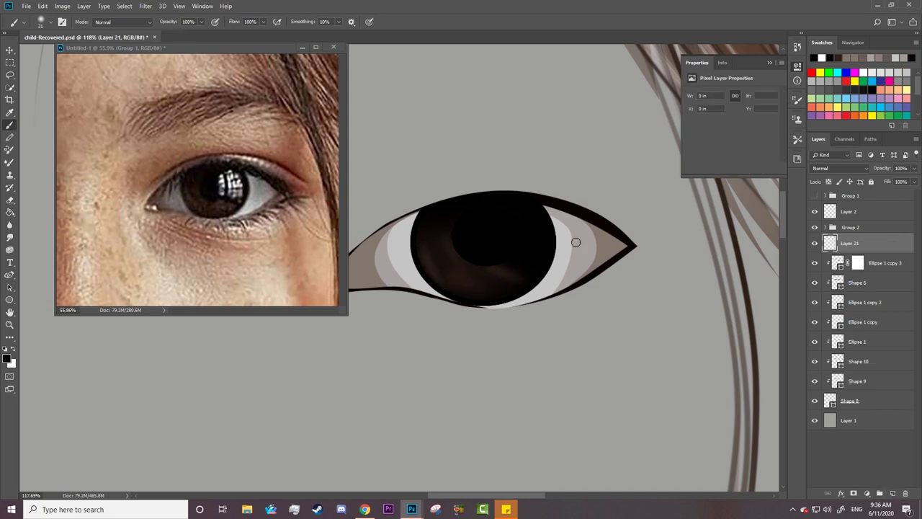
click(10, 274)
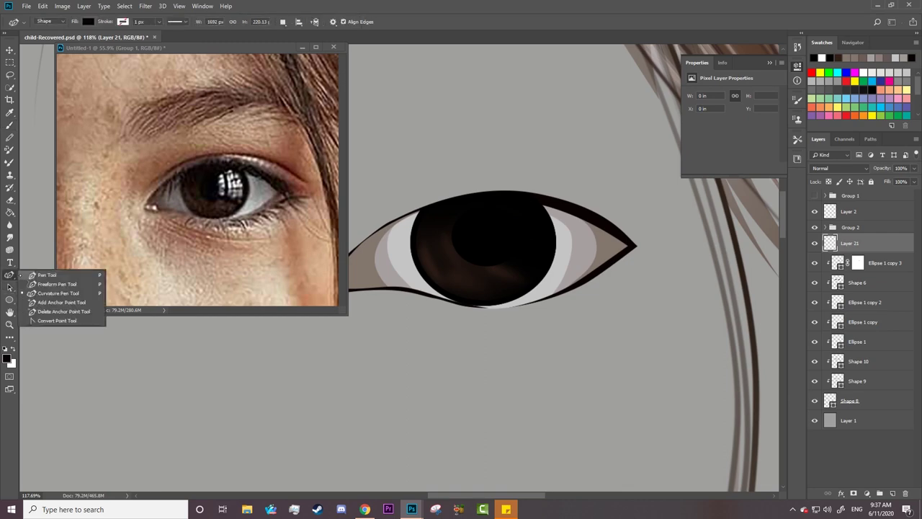
click(814, 196)
scroll(484, 205, up, 2)
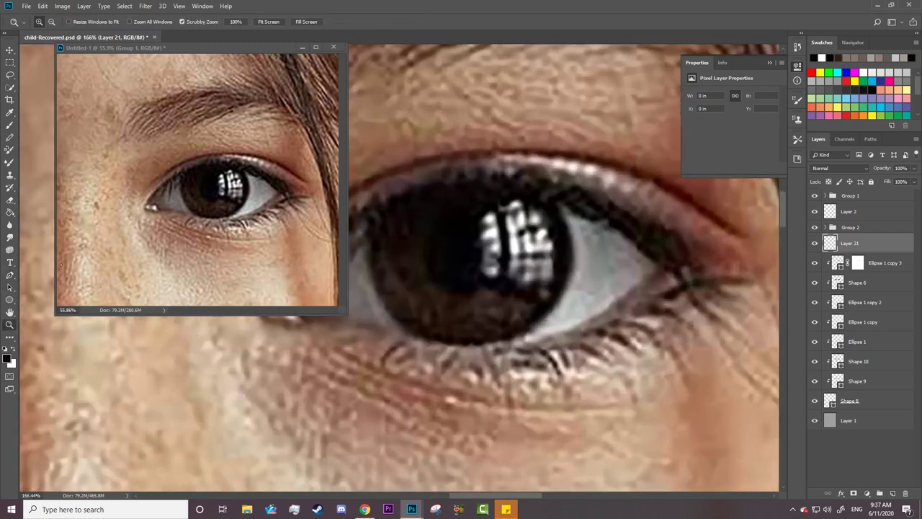
- Trace the window reflection in the iris as a curved Pen highlight shape
click(481, 216)
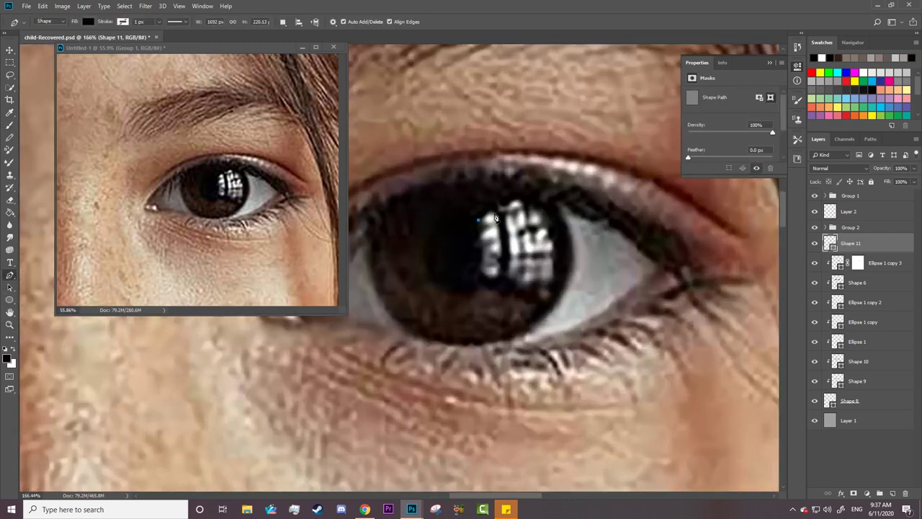
drag(498, 219, 497, 288)
click(482, 268)
click(282, 22)
click(310, 44)
drag(516, 202, 529, 234)
click(527, 218)
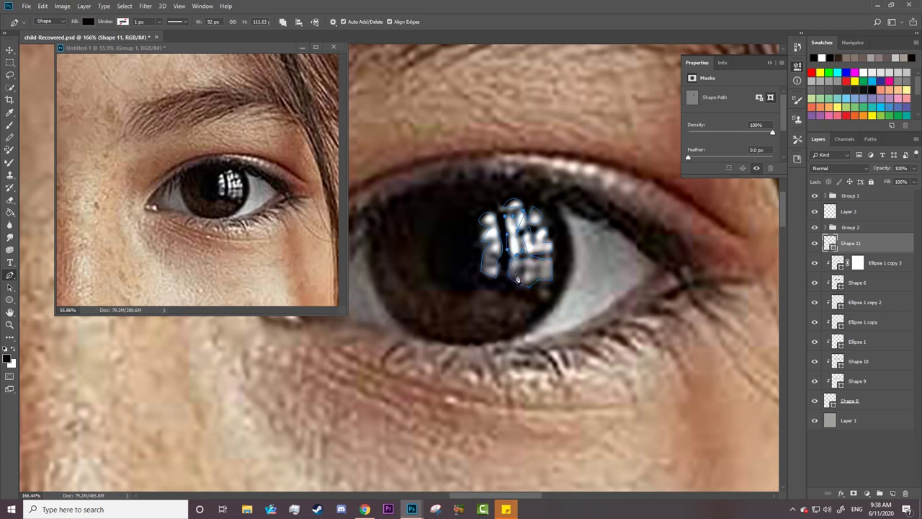
- Set the highlight's path operation to Subtract Front Shape and hide the reference photo
key(a)
click(326, 22)
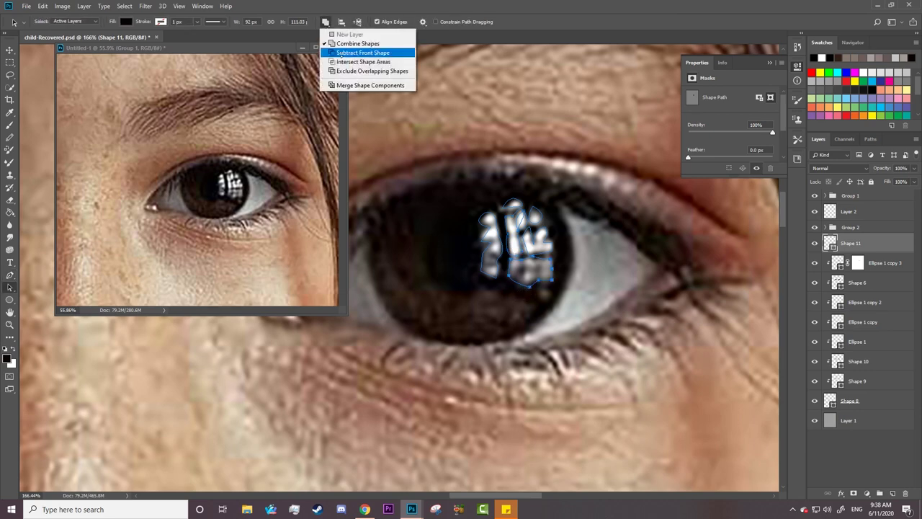
click(333, 46)
click(513, 237)
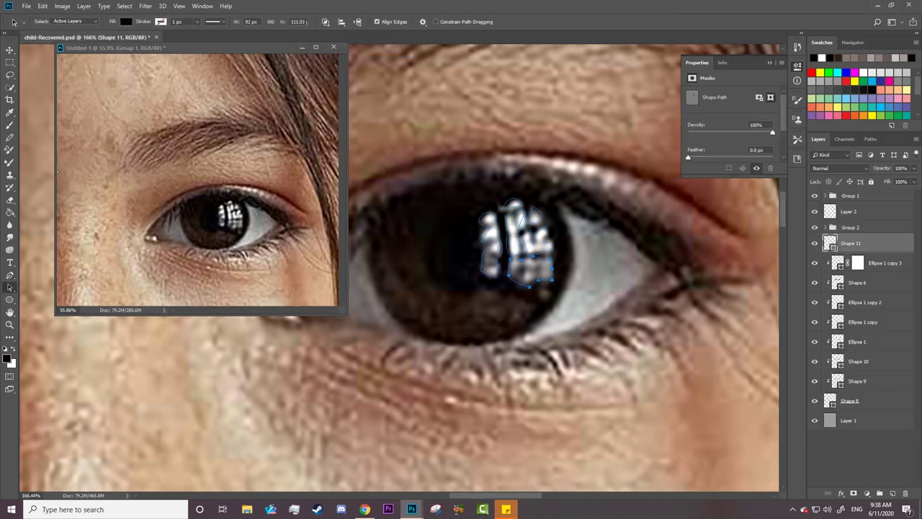
key(p)
click(282, 22)
click(310, 48)
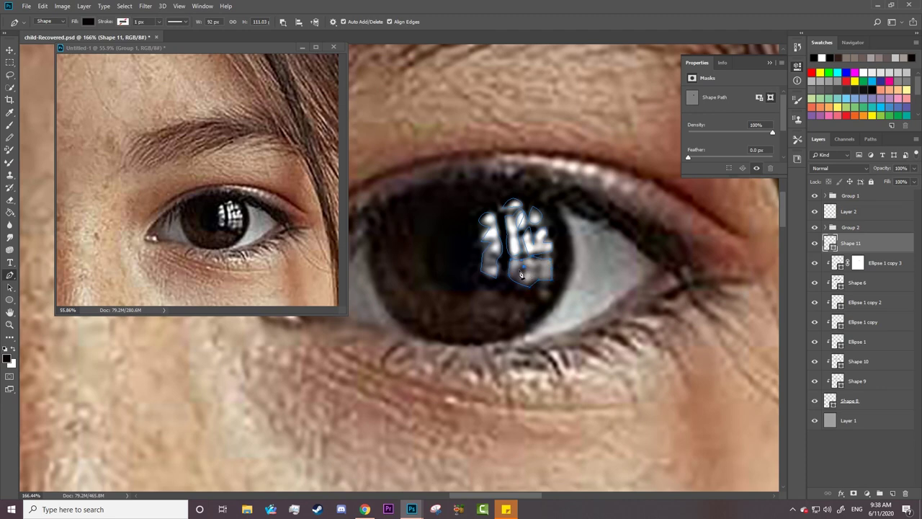
click(815, 196)
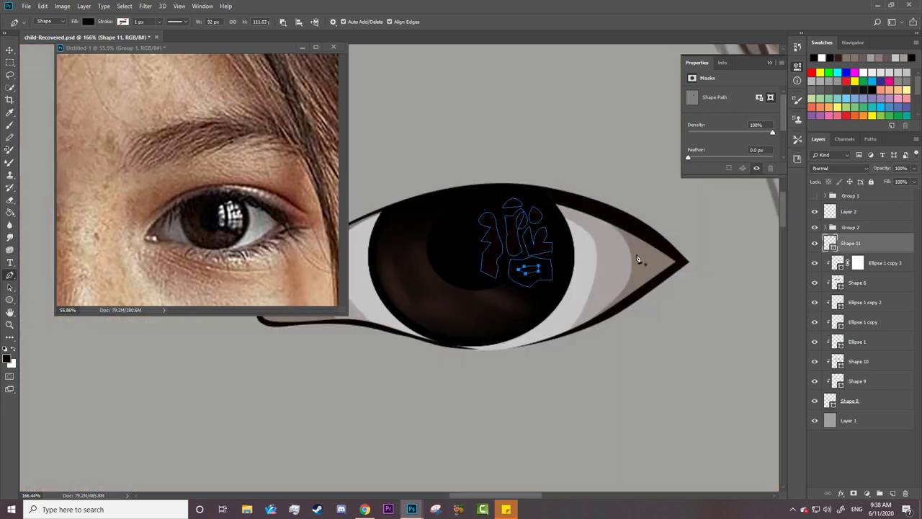
- Fill the traced highlight with white #ffffff
click(88, 22)
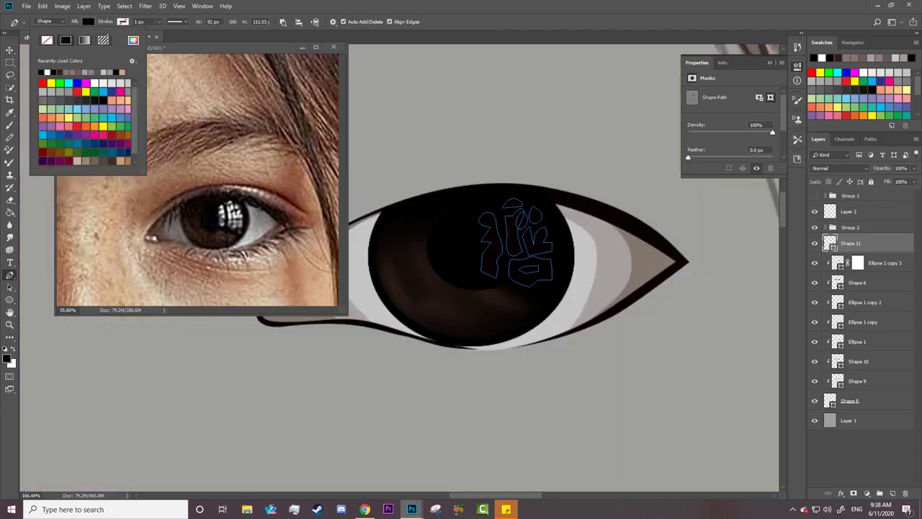
click(134, 41)
text(ffffff)
key(Return)
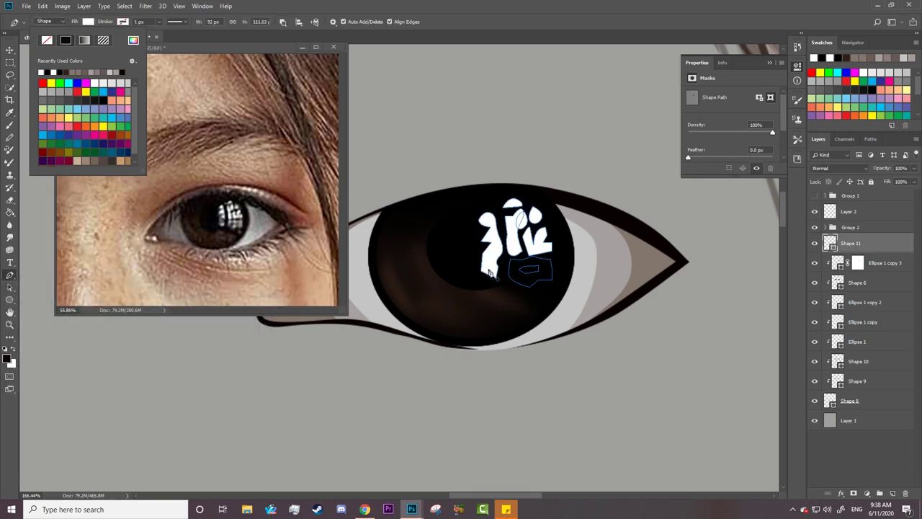
- Refine the highlight's lower piece against the reference photo and zoom in on the eye
key(a)
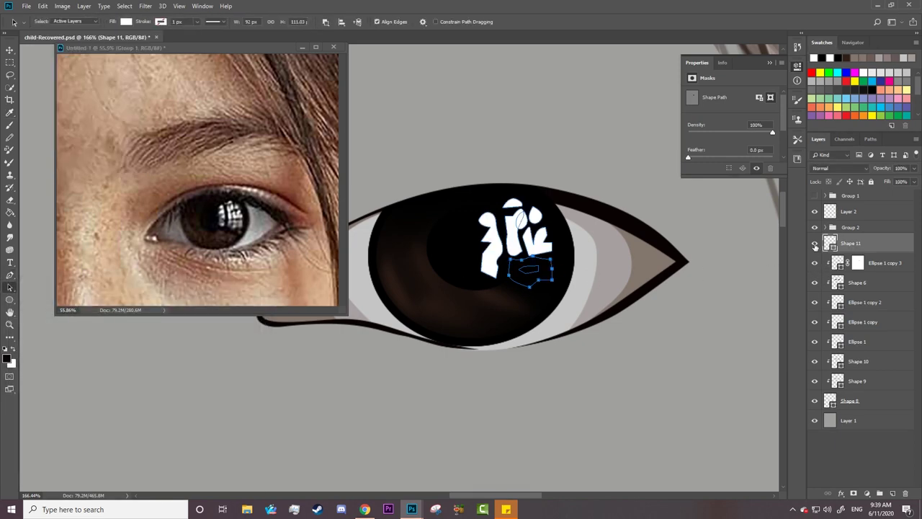
click(564, 262)
click(543, 273)
key(p)
click(282, 22)
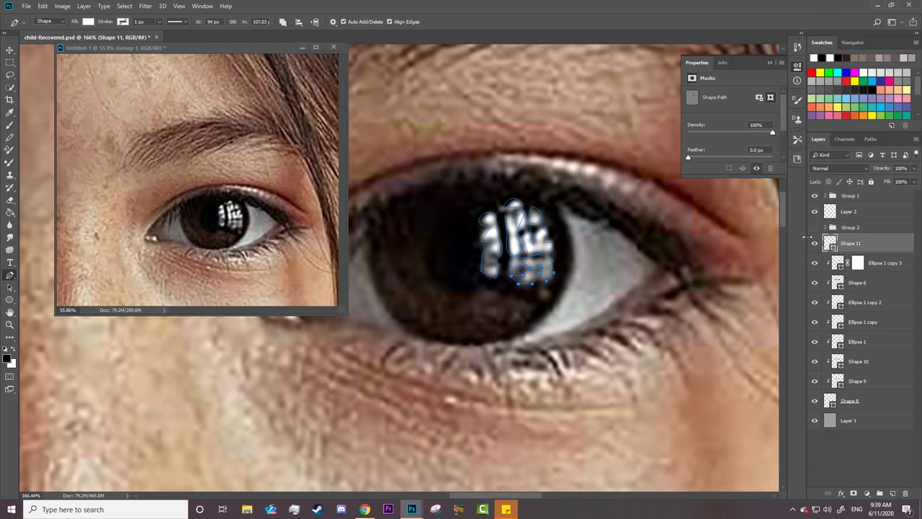
click(814, 196)
key(a)
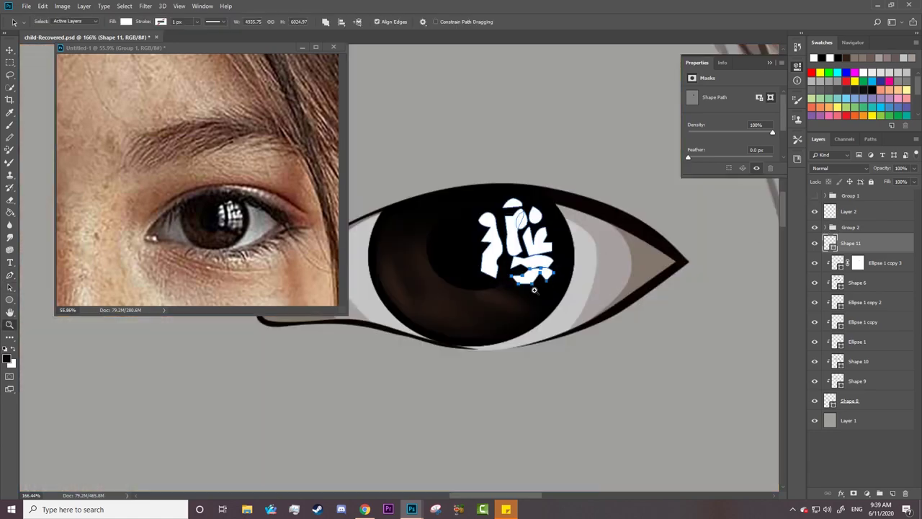
scroll(551, 244, down, 5)
key(z)
click(526, 294)
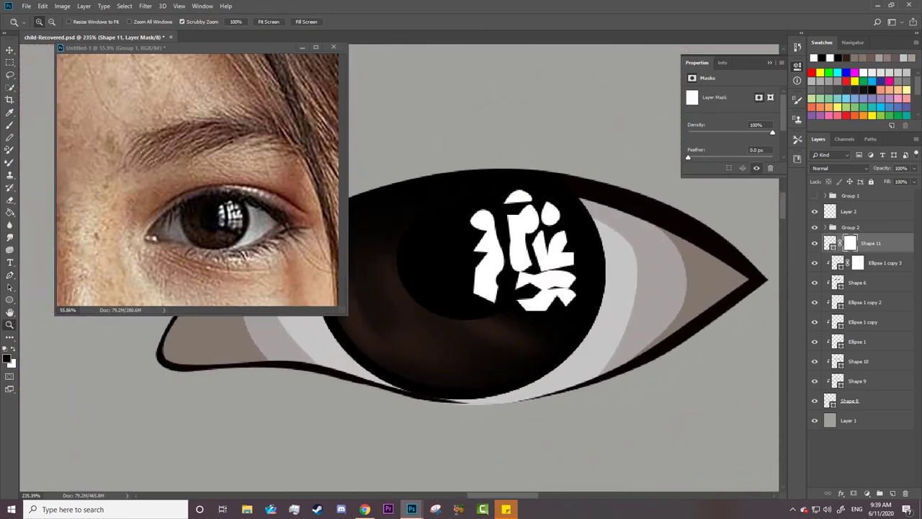
- With a 23 px brush, mask away the highlight's left, lower-right and top-right parts
click(78, 197)
key(b)
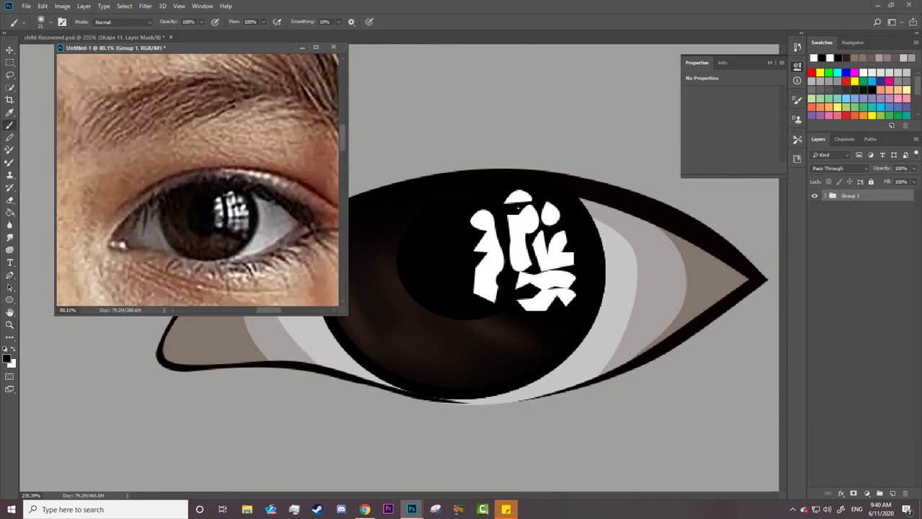
right_click(519, 205)
text(23)
key(Return)
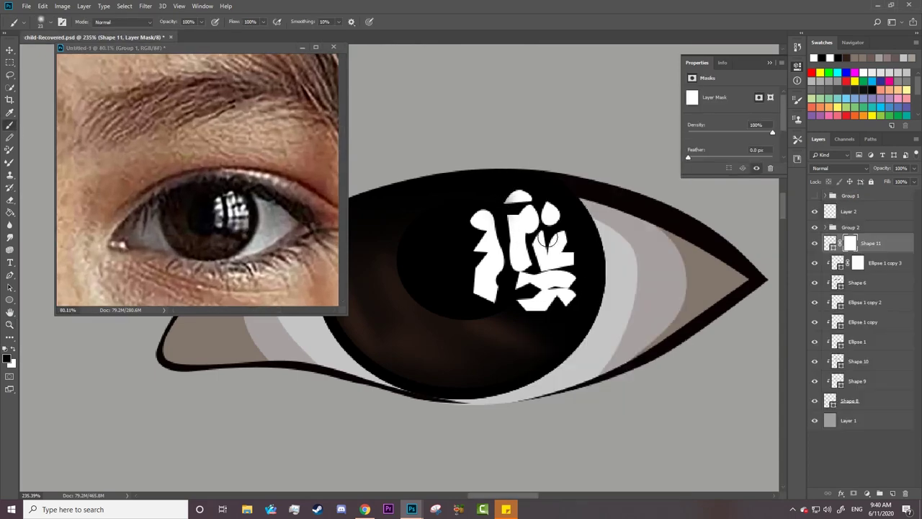
mouse_move(497, 191)
mouse_down()
mouse_move(488, 323)
mouse_move(516, 293)
mouse_up()
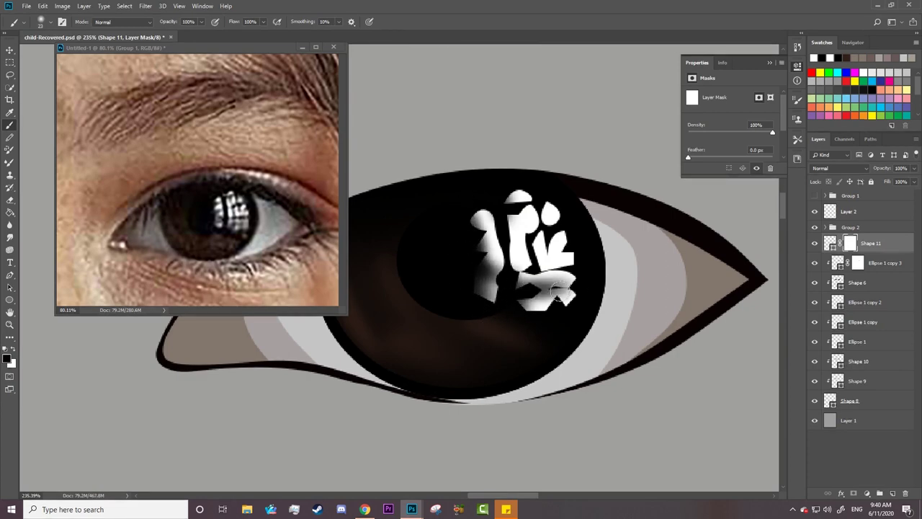
drag(516, 294, 533, 310)
mouse_move(549, 191)
mouse_down()
mouse_move(553, 240)
mouse_move(538, 269)
mouse_move(533, 260)
mouse_move(562, 277)
mouse_move(507, 307)
mouse_move(469, 296)
mouse_move(556, 305)
mouse_move(452, 339)
mouse_up()
- Group layers Shape 11 through Shape 8 into Group 3 and expand it
key(z)
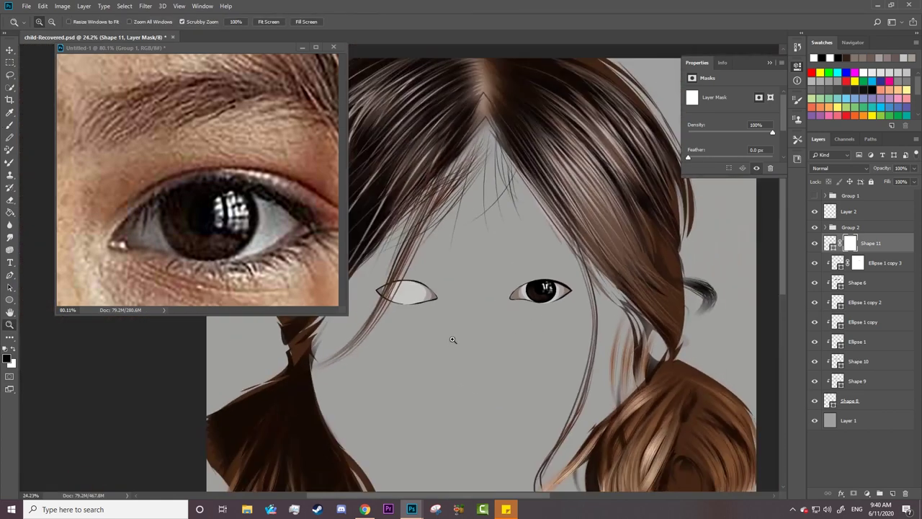
drag(567, 286, 631, 288)
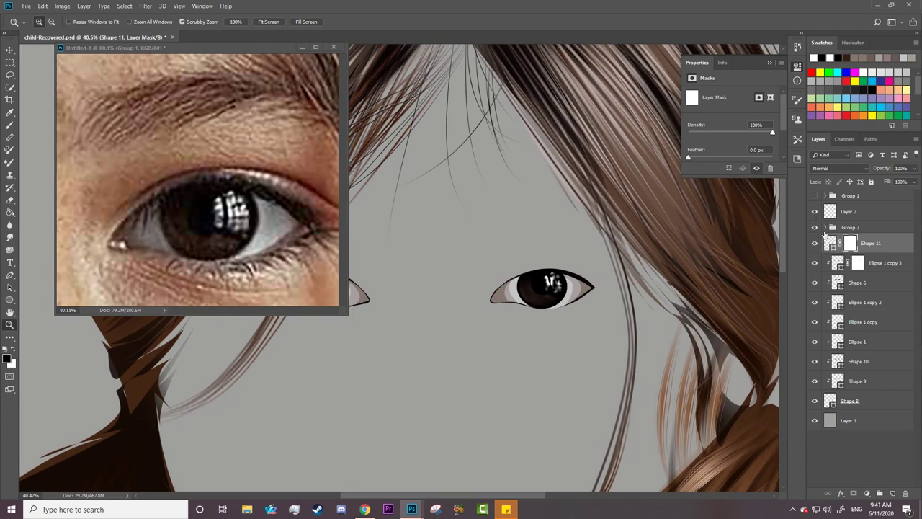
click(815, 195)
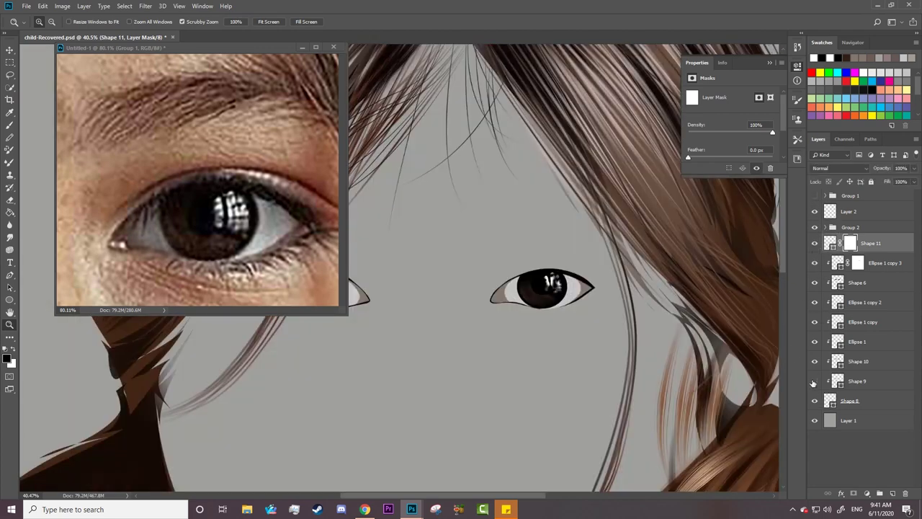
shift+click(869, 401)
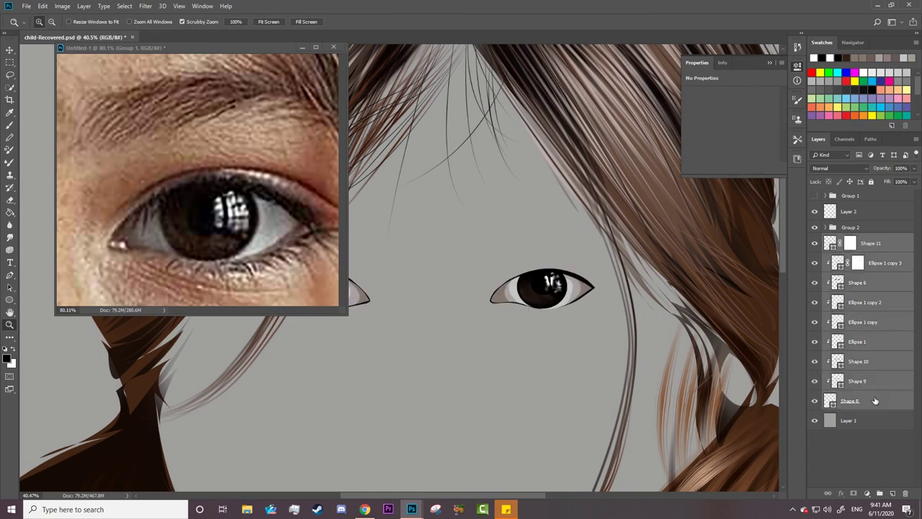
key(ctrl+g)
click(815, 239)
click(814, 227)
click(814, 227)
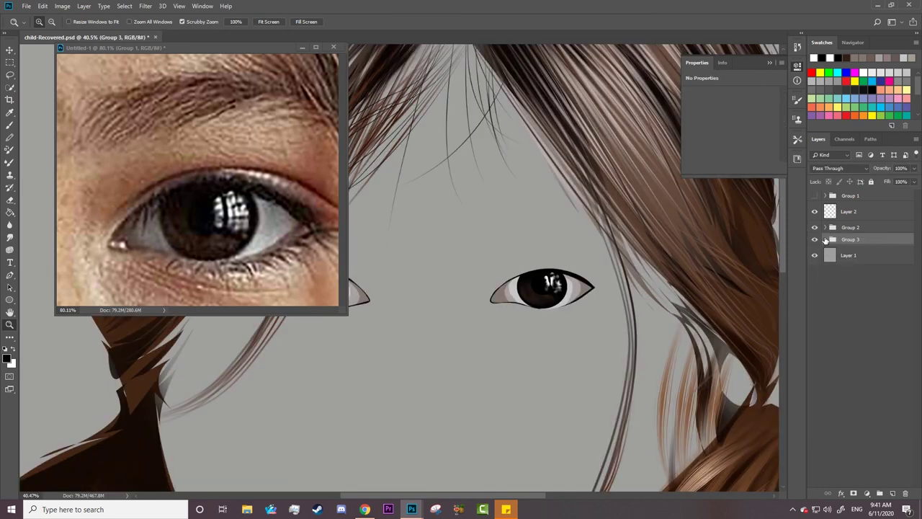
click(825, 239)
click(852, 376)
- Alt-drag a copy of the brown iris circle Ellipse 1 from the right eye into the left eye
click(854, 333)
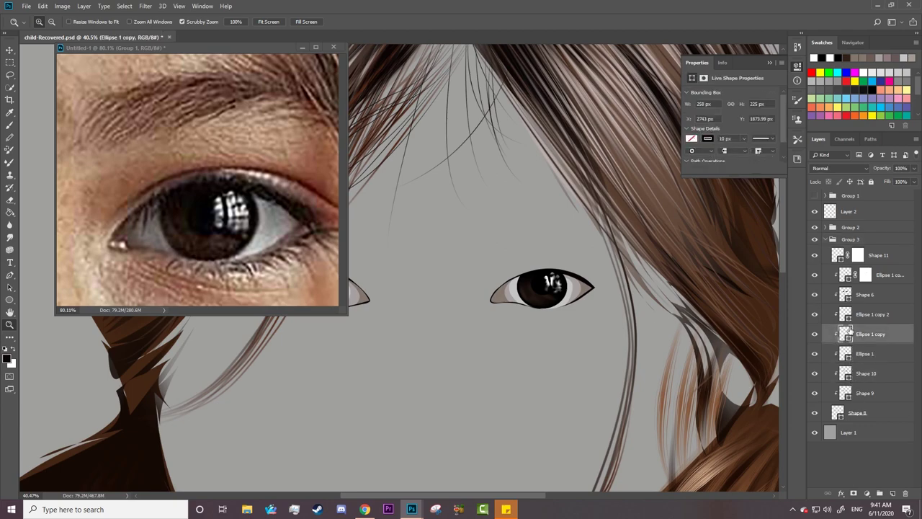
key(a)
click(847, 353)
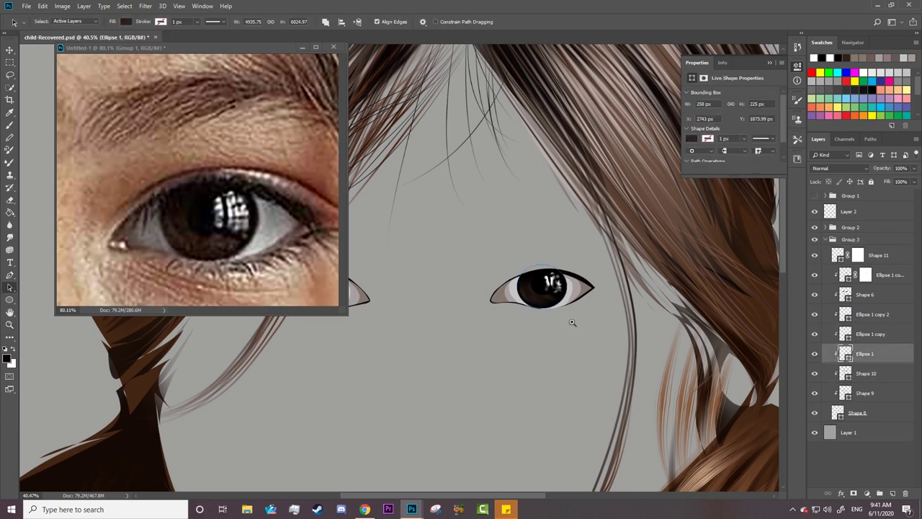
key(z)
scroll(574, 319, down, 3)
scroll(461, 303, up, 5)
scroll(737, 355, down, 3)
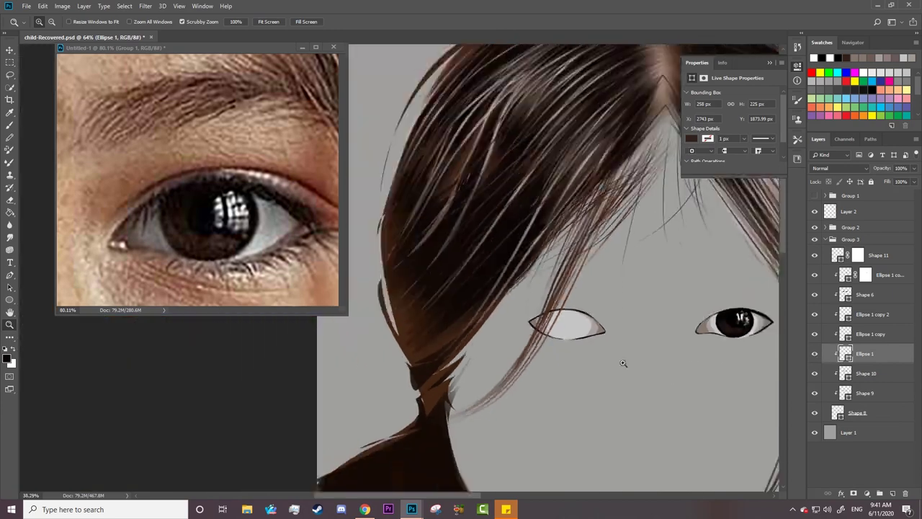
scroll(684, 331, up, 3)
key(v)
key(a)
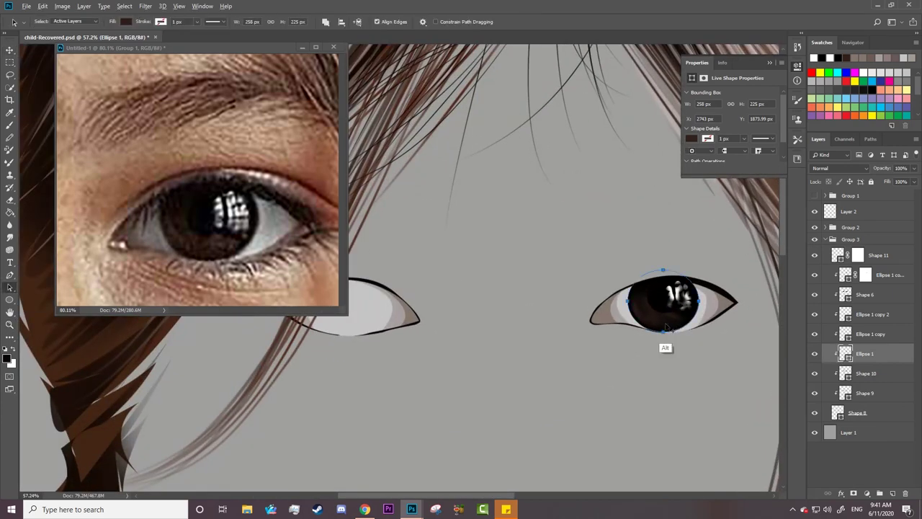
drag(666, 321, 346, 326)
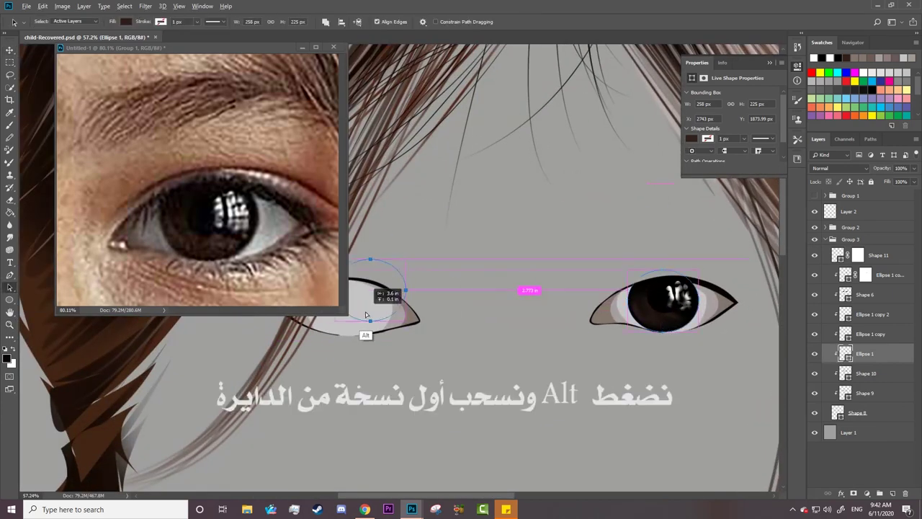
- Toggle the reference photo and zoom out to check the copied iris placement
click(815, 196)
scroll(469, 310, up, 2)
scroll(504, 317, up, 3)
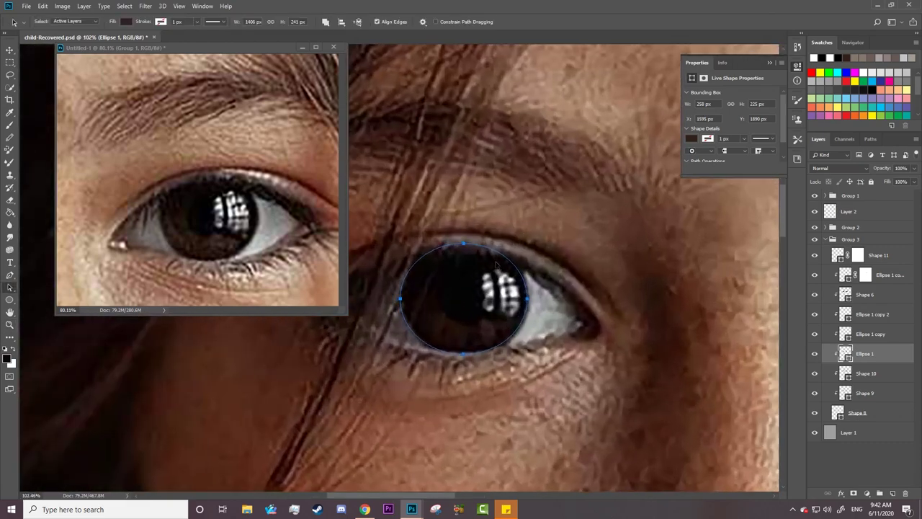
key(z)
drag(551, 368, 447, 368)
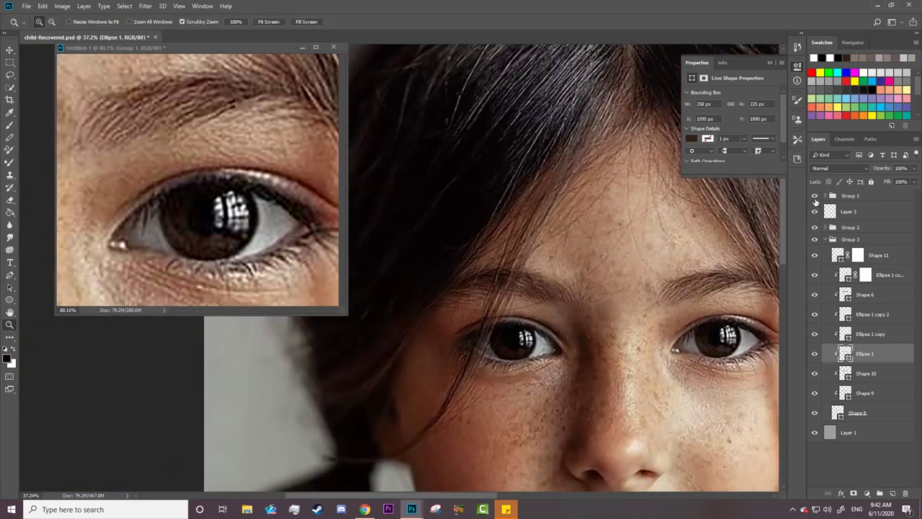
click(815, 196)
click(713, 335)
- Copy the Ellipse 1 copy iris ring and Ellipse 1 copy 2 black pupil into the left eye
click(870, 334)
key(a)
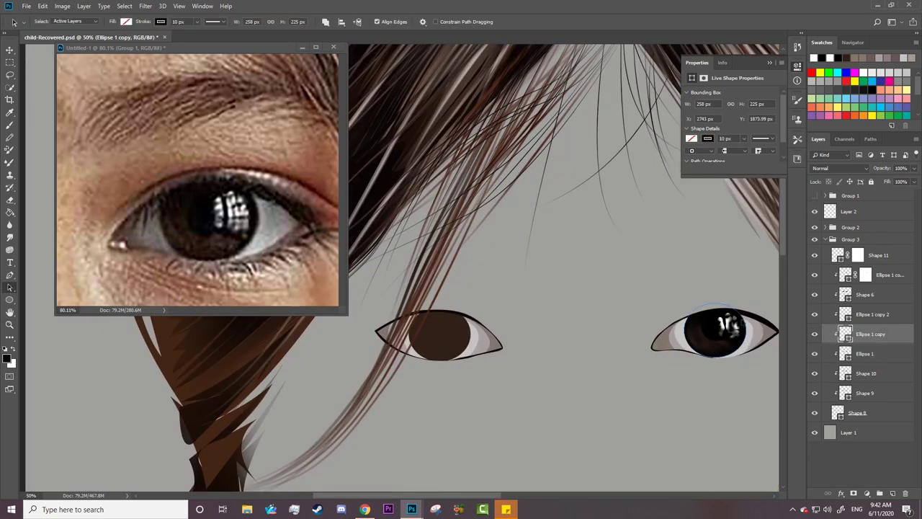
drag(734, 338, 458, 340)
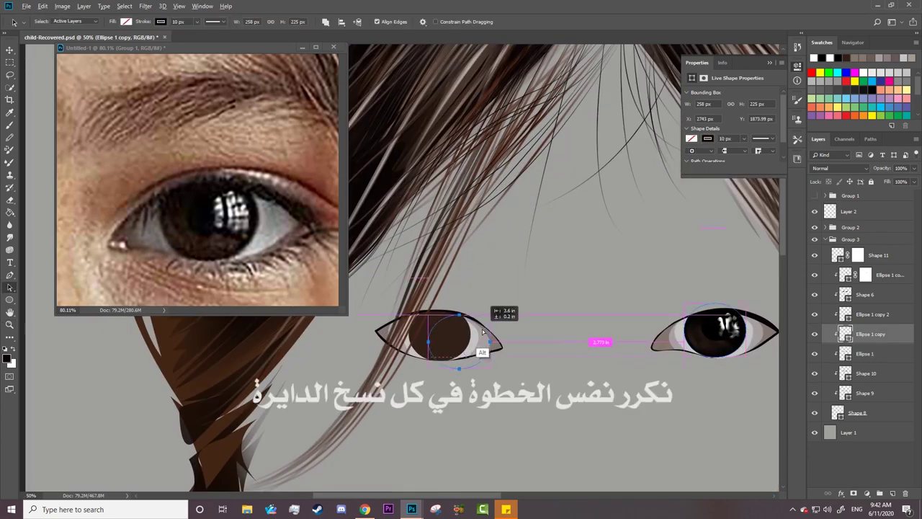
click(843, 310)
drag(717, 329, 438, 330)
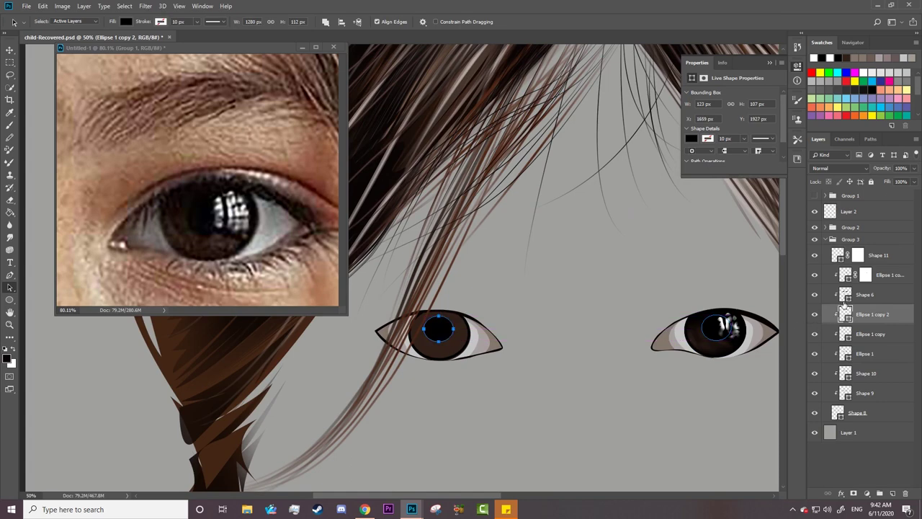
click(845, 298)
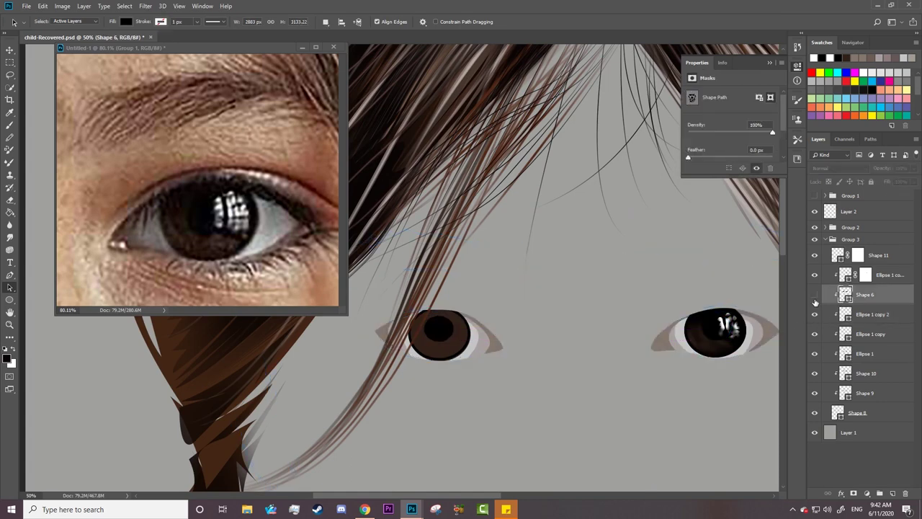
- Move the Shape 6 eyebrow and eye-outline layer out of the eye group to sit above Group 3
click(843, 278)
double_click(873, 298)
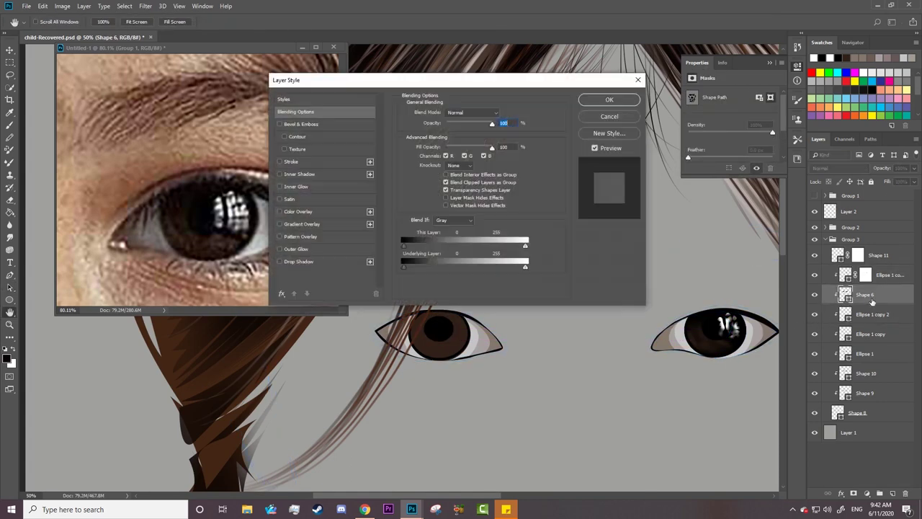
key(Return)
drag(865, 294, 850, 220)
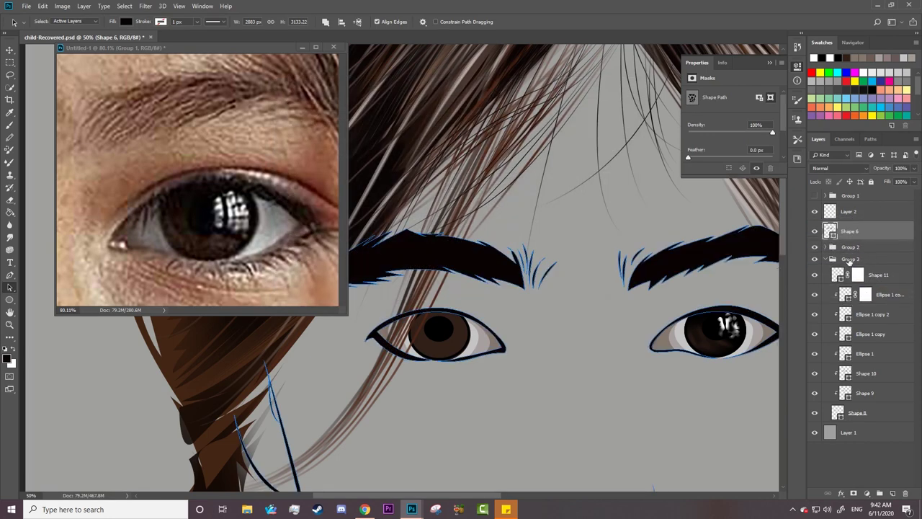
drag(835, 270, 864, 260)
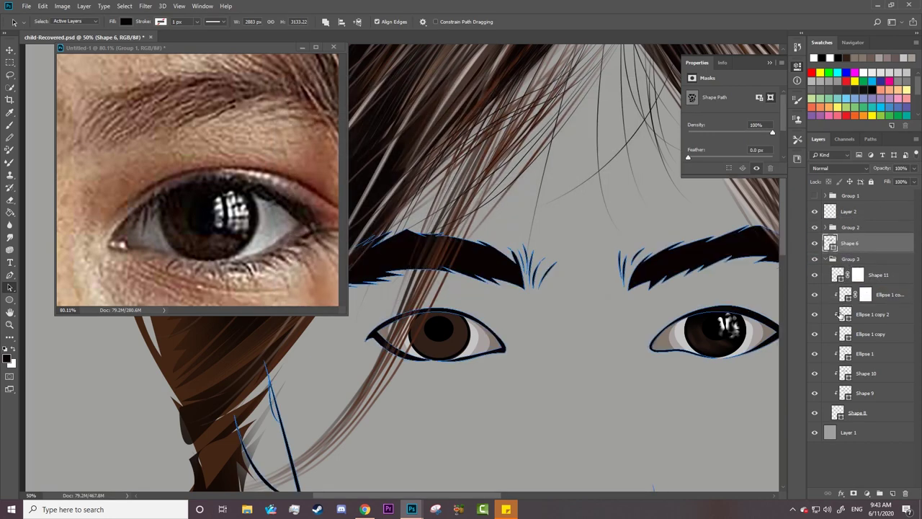
- Copy the Ellipse 1 copy 3 dark pupil and Shape 11 white highlight into the left eye
click(840, 314)
click(847, 294)
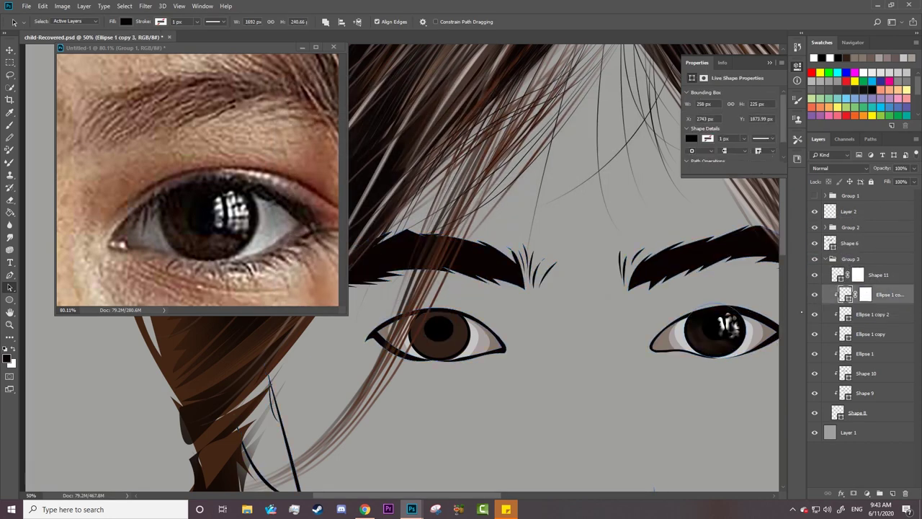
drag(679, 363, 405, 366)
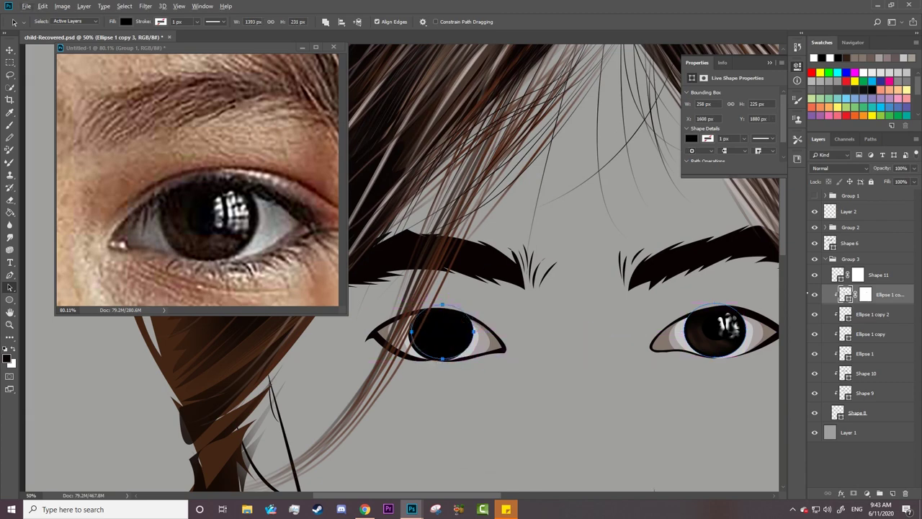
click(836, 280)
drag(726, 332, 443, 339)
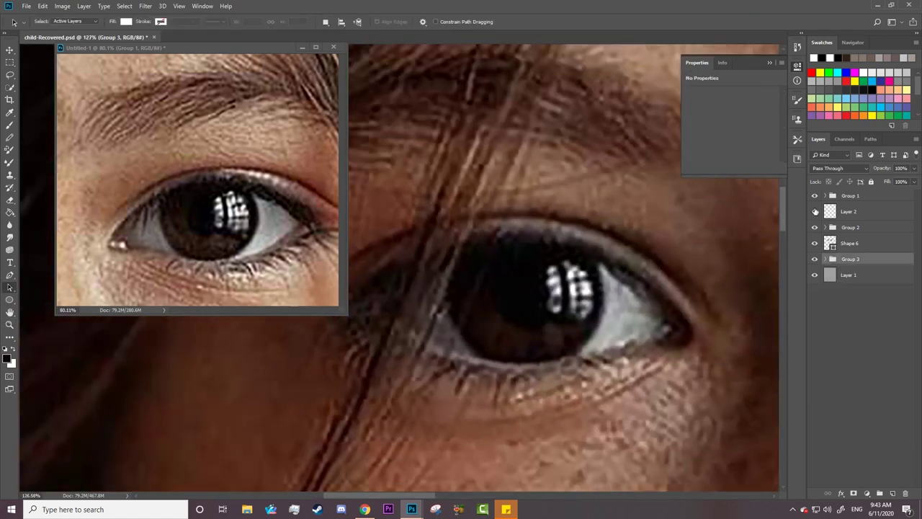
- Expand Group 3 and toggle the highlight, pupil and ellipse layers' visibility to inspect the copies
click(815, 195)
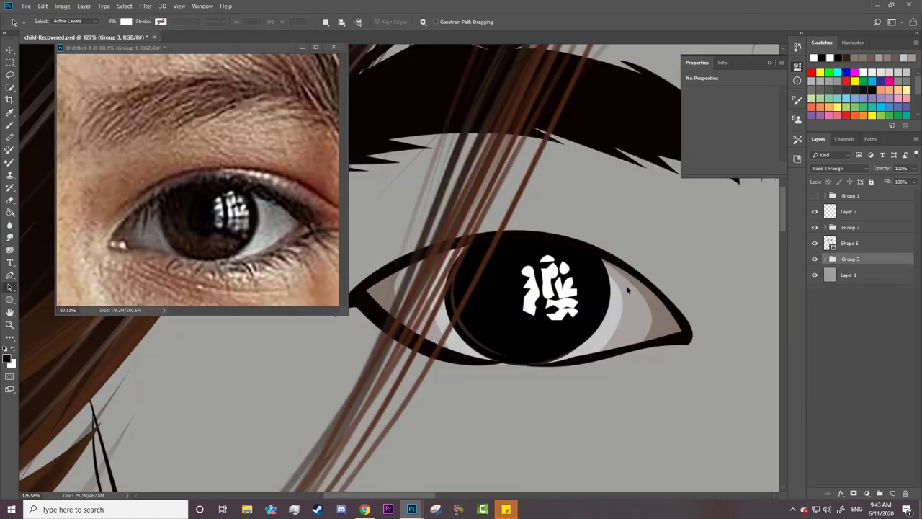
click(824, 259)
click(815, 275)
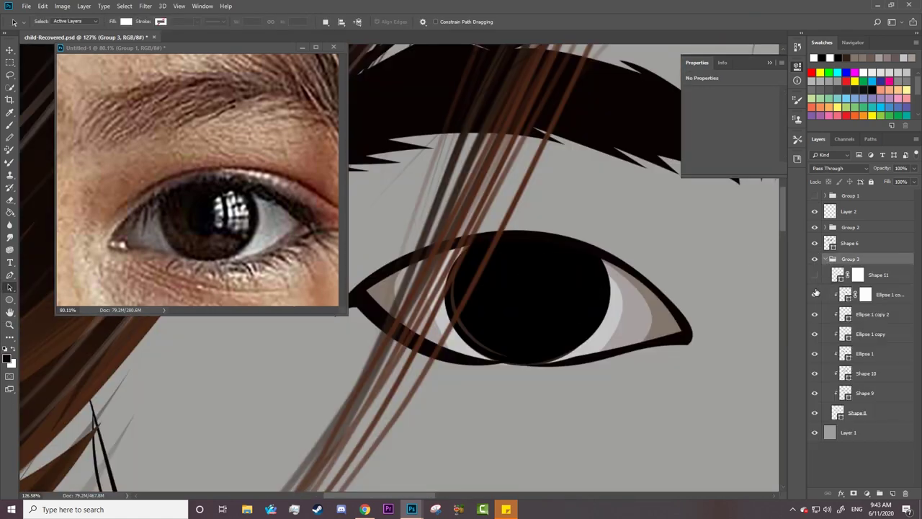
click(814, 294)
click(815, 314)
click(815, 333)
click(816, 353)
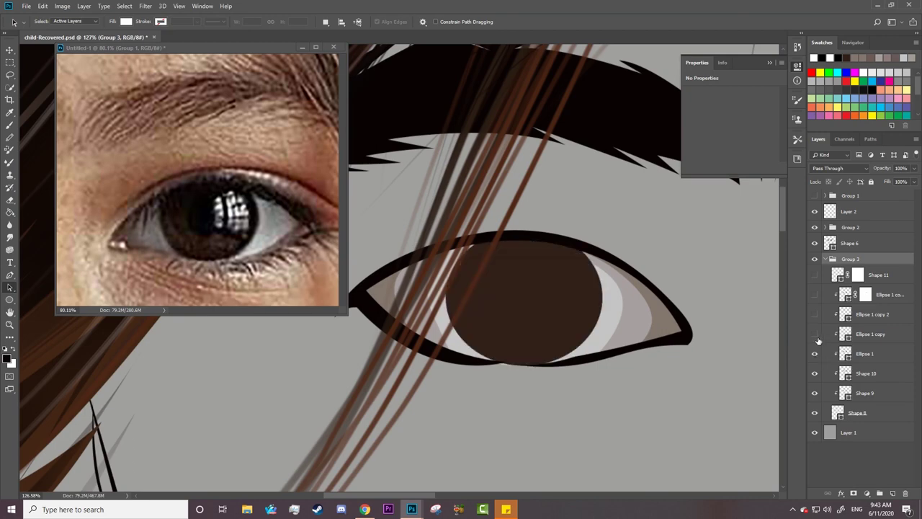
click(814, 334)
click(871, 333)
click(870, 314)
click(815, 314)
- Show the reference photo and align the dark pupil and Ellipse 1 copy 3 iris over its eye
click(814, 195)
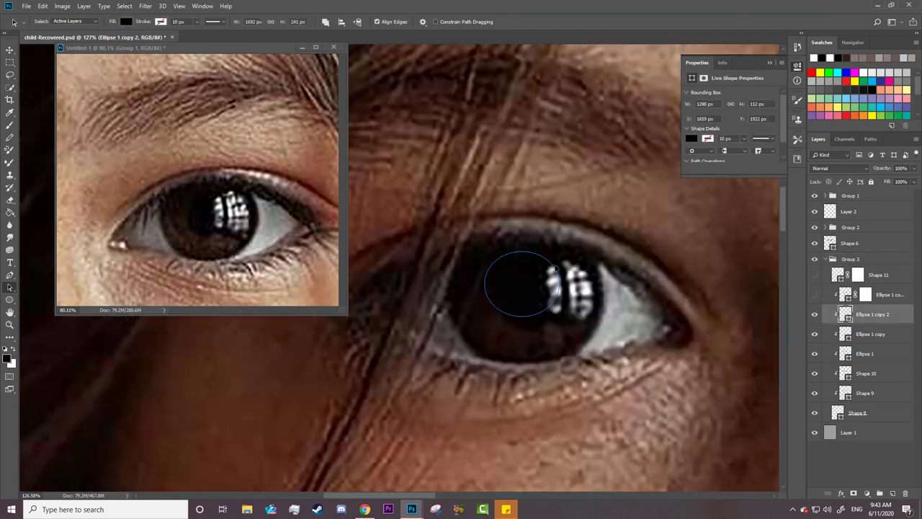
drag(551, 272, 562, 281)
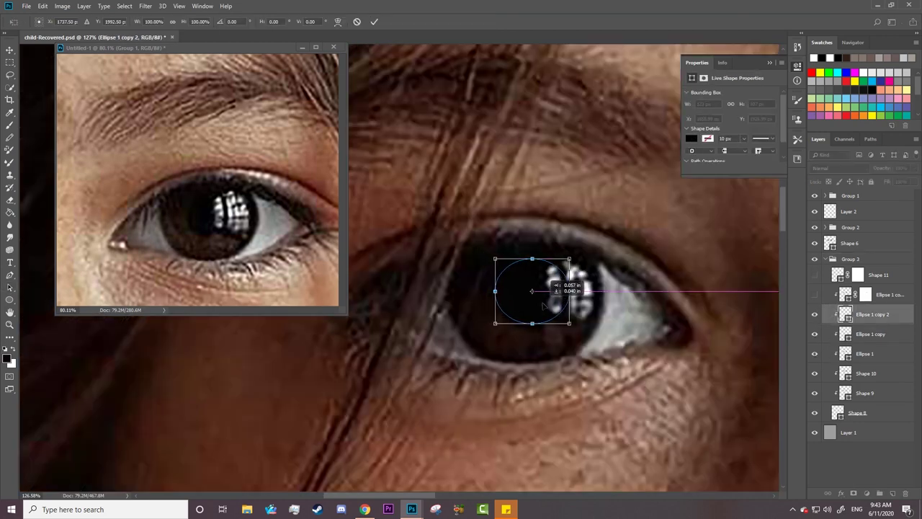
click(890, 293)
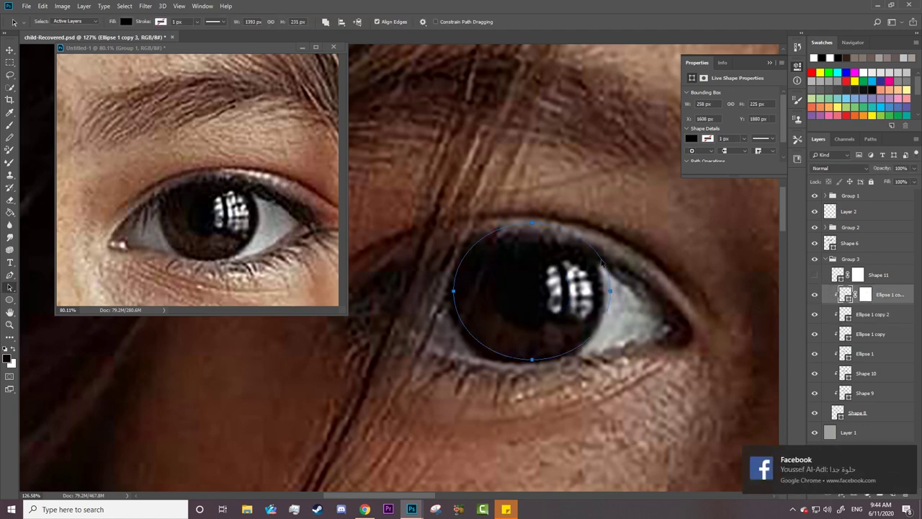
drag(600, 264, 596, 269)
- Show the Shape 11 highlight, nudge it with arrow keys, then hide the photo to view the vector eye
click(837, 275)
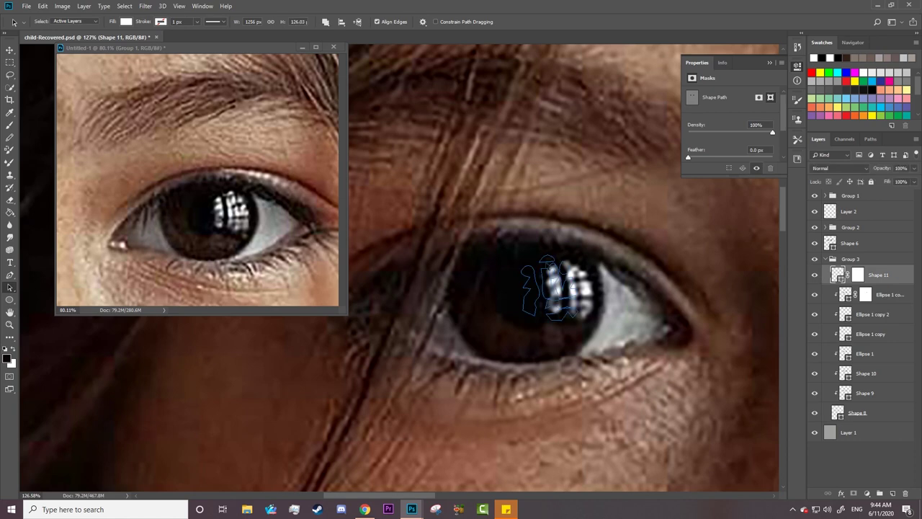
key(Right)
key(Right)
key(Right)
key(Right)
key(Right)
key(Right)
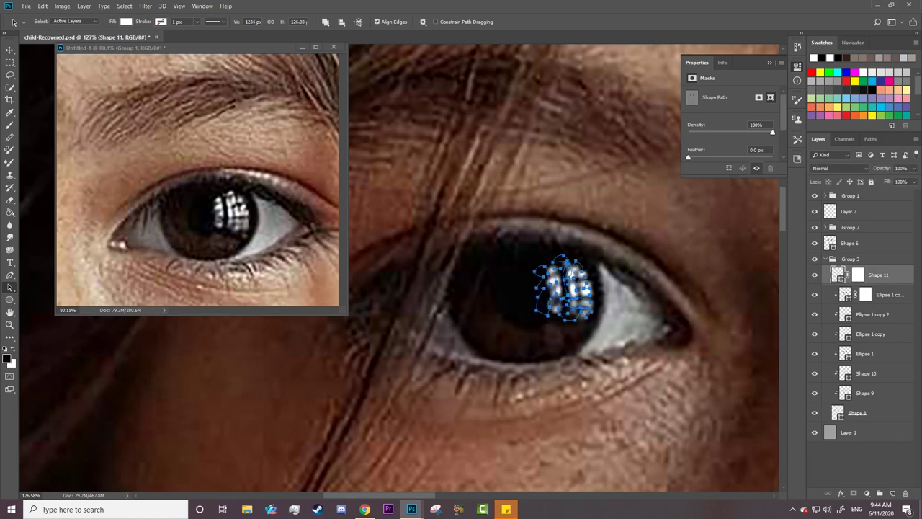
key(Right)
key(Right)
key(Right)
key(Right)
key(Right)
key(Right)
key(Left)
key(Left)
key(Left)
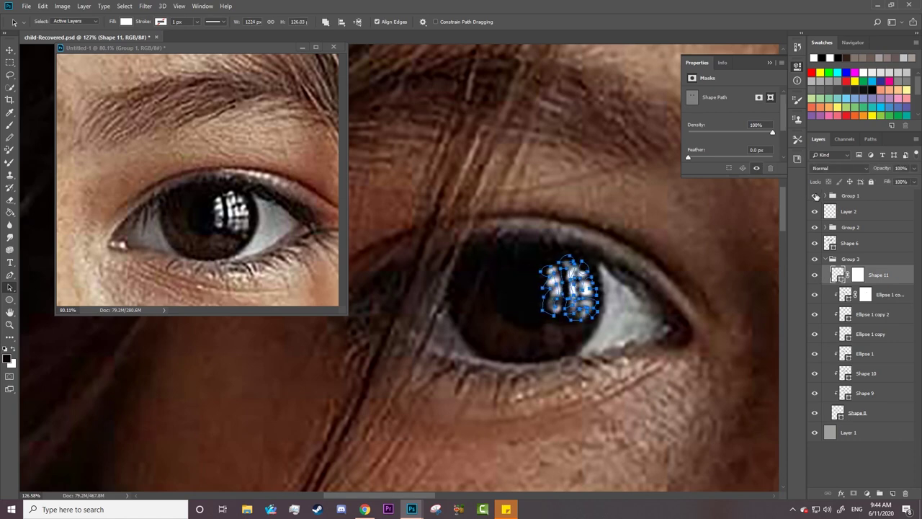
click(814, 195)
key(z)
drag(728, 291, 697, 291)
click(847, 296)
- Zoom in on the left eye and set up a 92 px brush
drag(551, 313, 580, 331)
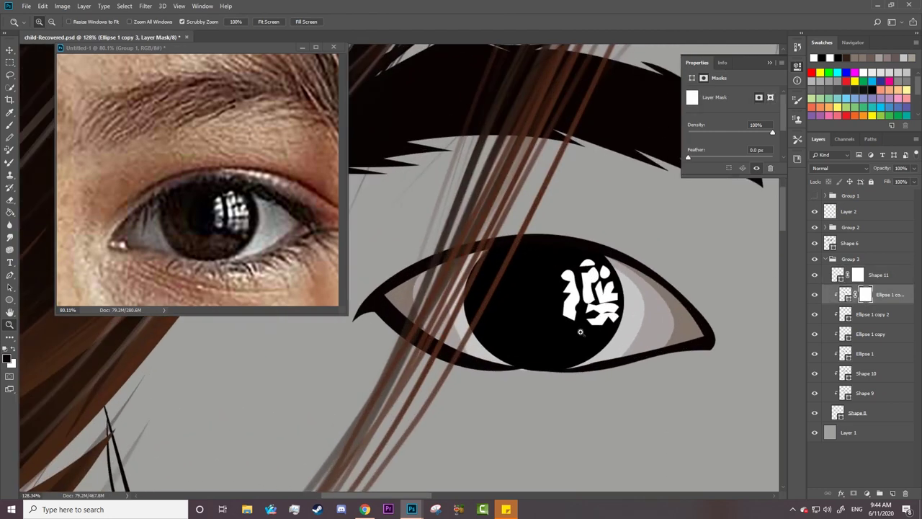
key(b)
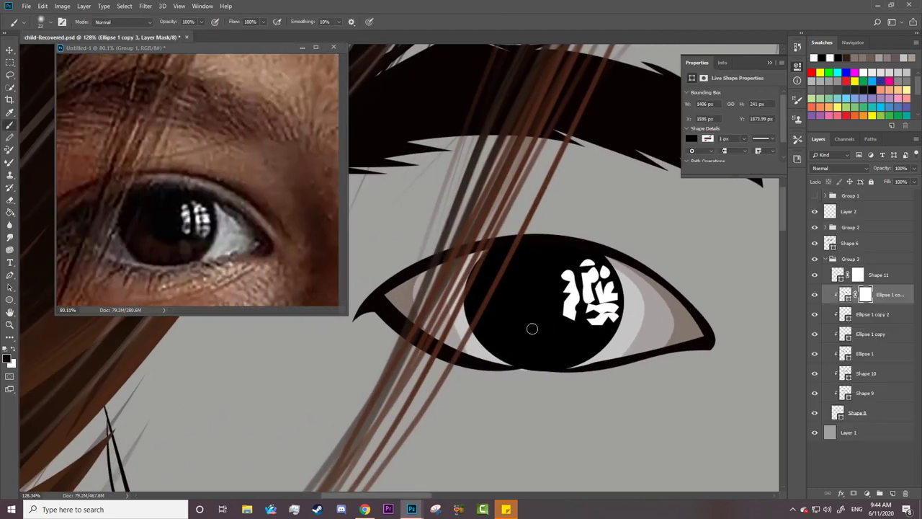
right_click(532, 328)
key(Escape)
right_click(520, 338)
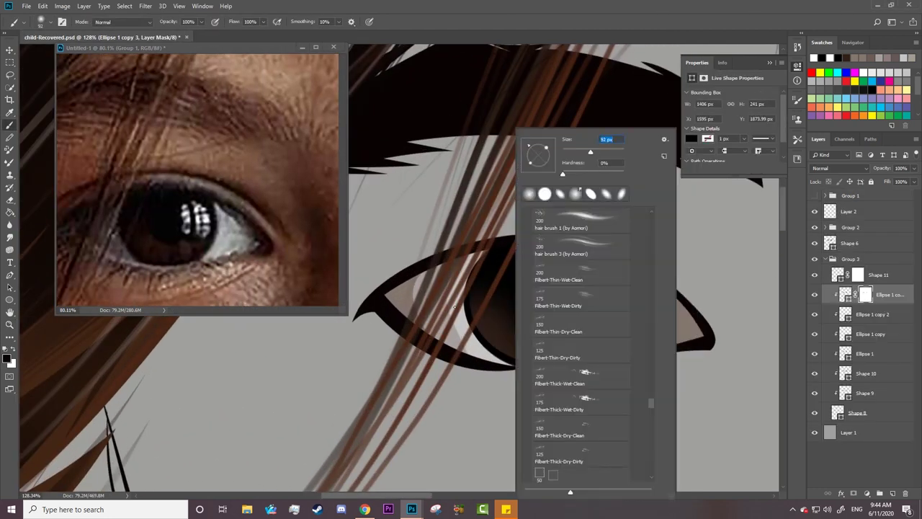
key(Return)
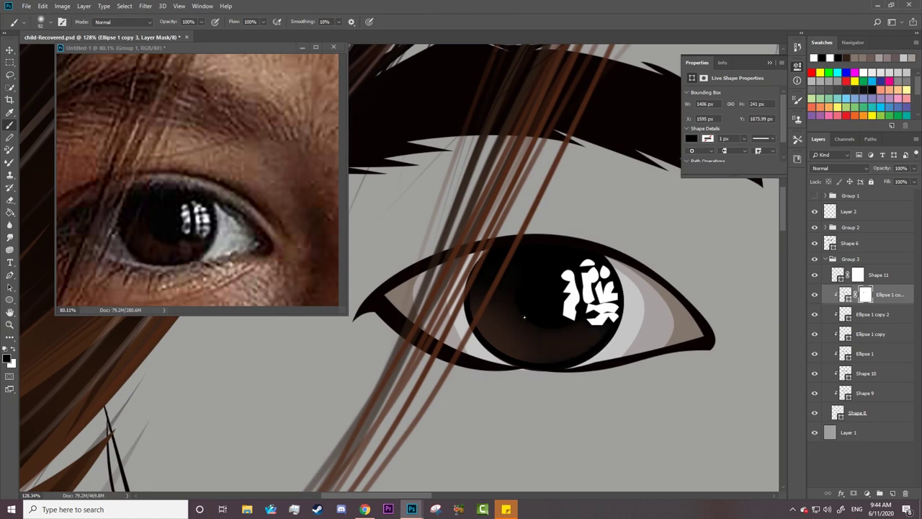
- Paint on the Shape 11 mask with a 44 px brush to hide the highlight's left part
click(829, 282)
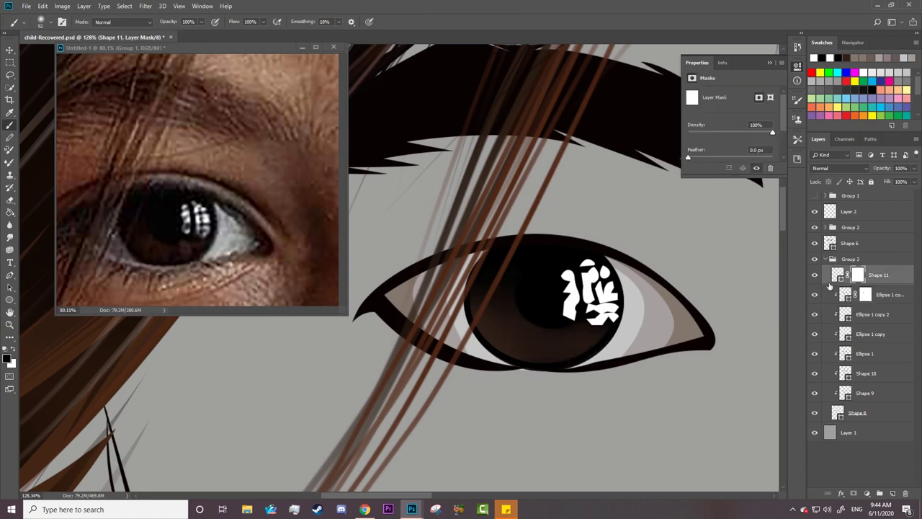
right_click(597, 240)
text(44)
key(Return)
mouse_move(569, 303)
mouse_down()
mouse_move(545, 278)
mouse_move(555, 268)
mouse_move(562, 306)
mouse_move(615, 313)
mouse_move(612, 330)
mouse_move(584, 274)
mouse_move(576, 285)
mouse_move(504, 292)
mouse_move(579, 295)
mouse_up()
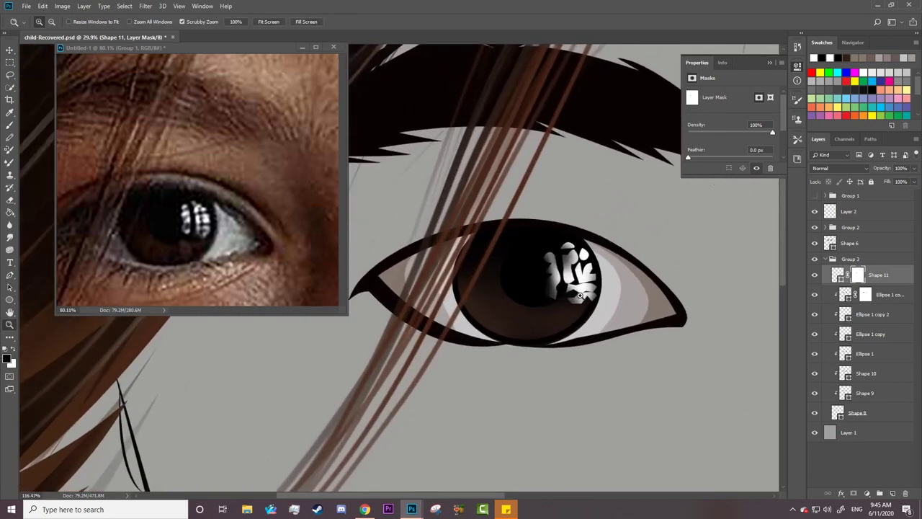
- Target the iris ellipse mask again, swap to white paint, and zoom out to the whole face
scroll(580, 296, up, 1)
click(865, 294)
key(b)
key(x)
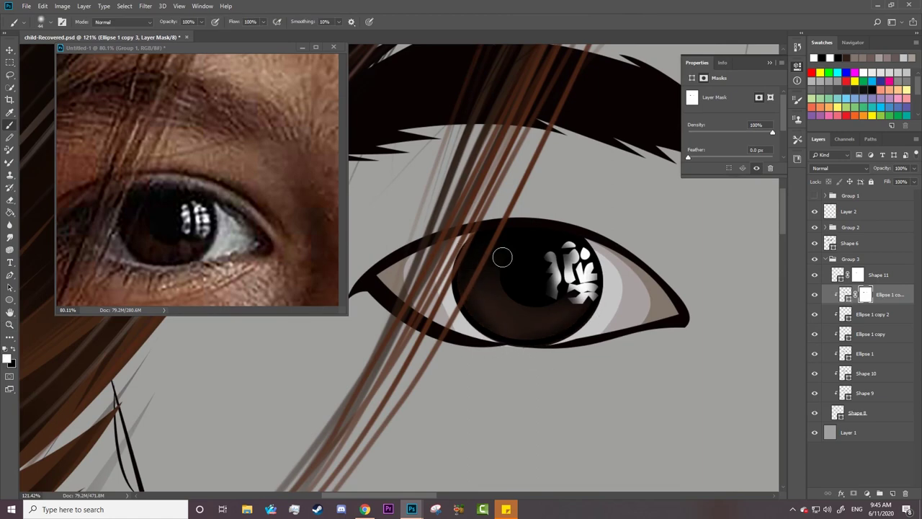
key(z)
key(ctrl+0)
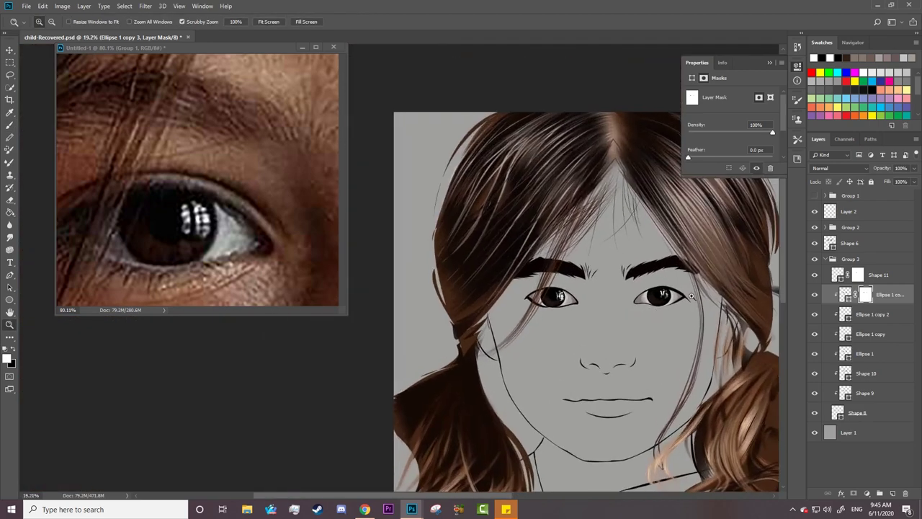
- Save the portrait, select Shape 6, and set the Pen tool to Combine Shapes
drag(648, 309, 725, 309)
key(ctrl+s)
click(833, 259)
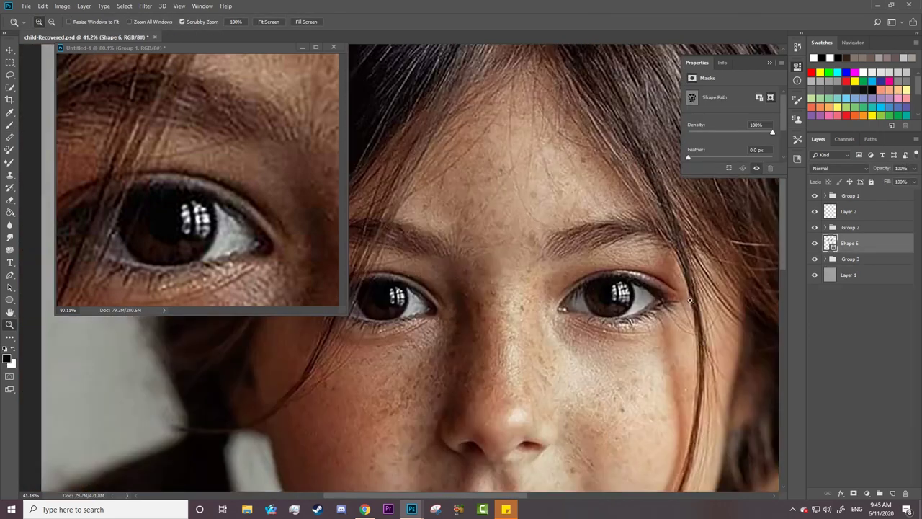
drag(504, 303, 268, 283)
key(p)
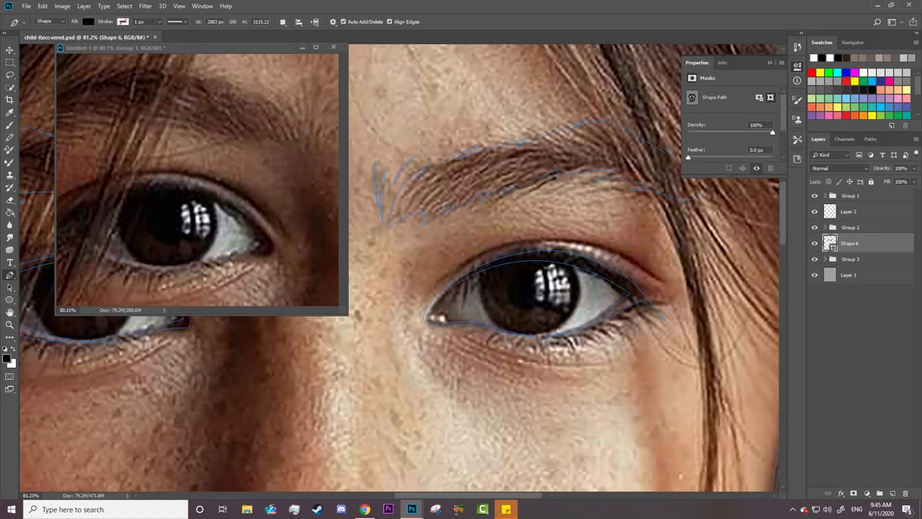
click(283, 21)
click(310, 40)
- Draw and reshape a crease curve above the right eye's upper eyelid
drag(661, 278, 684, 289)
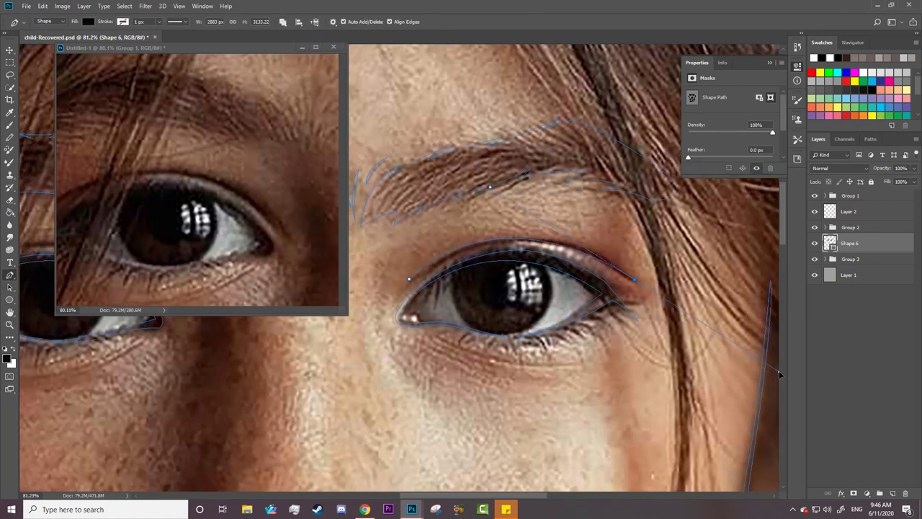
scroll(753, 377, right, 1)
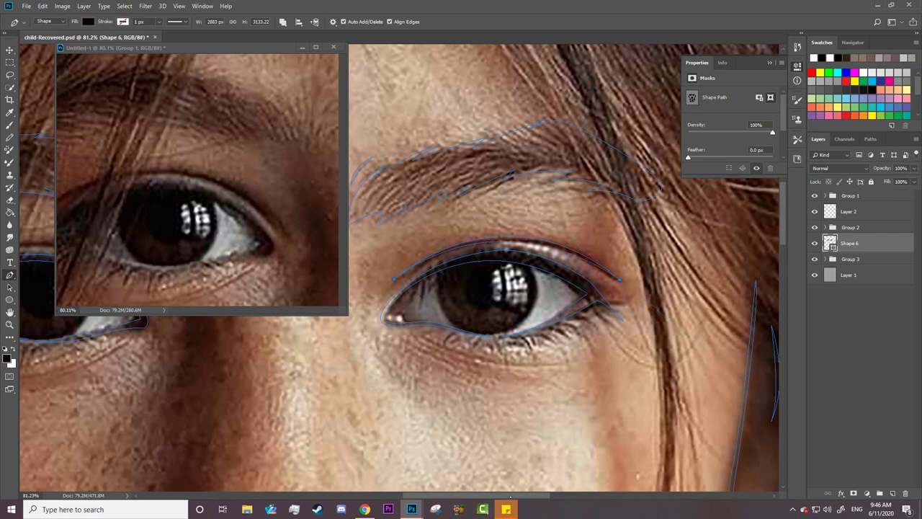
drag(510, 497, 417, 497)
click(412, 281)
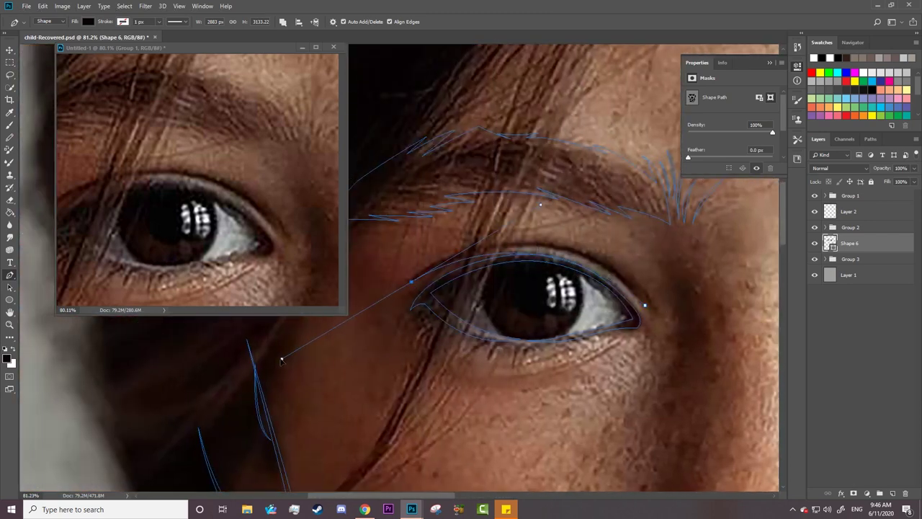
mouse_move(647, 314)
mouse_down()
mouse_move(747, 433)
mouse_move(710, 347)
mouse_up()
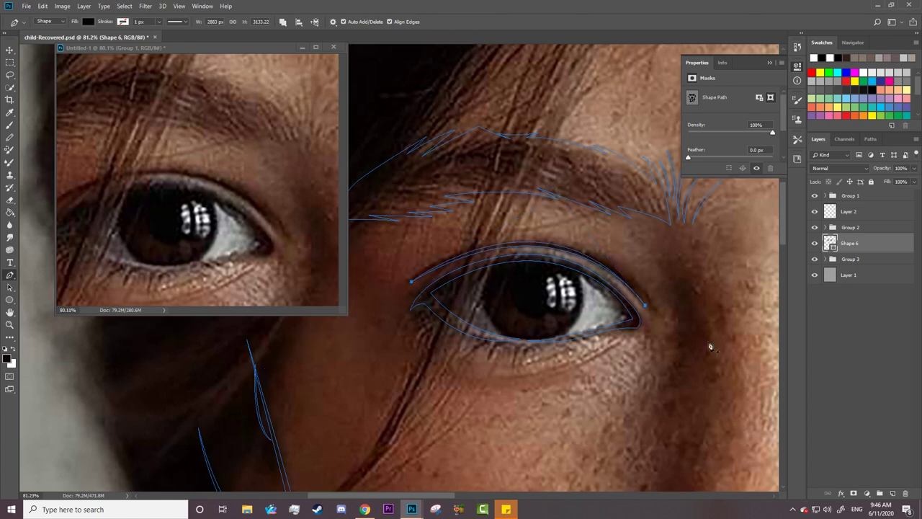
drag(661, 324, 626, 278)
mouse_move(493, 493)
mouse_down()
mouse_move(623, 301)
mouse_move(554, 325)
mouse_up()
- Zoom out, hide the reference photo and Group 3 eye shapes to review the line art
key(z)
click(815, 196)
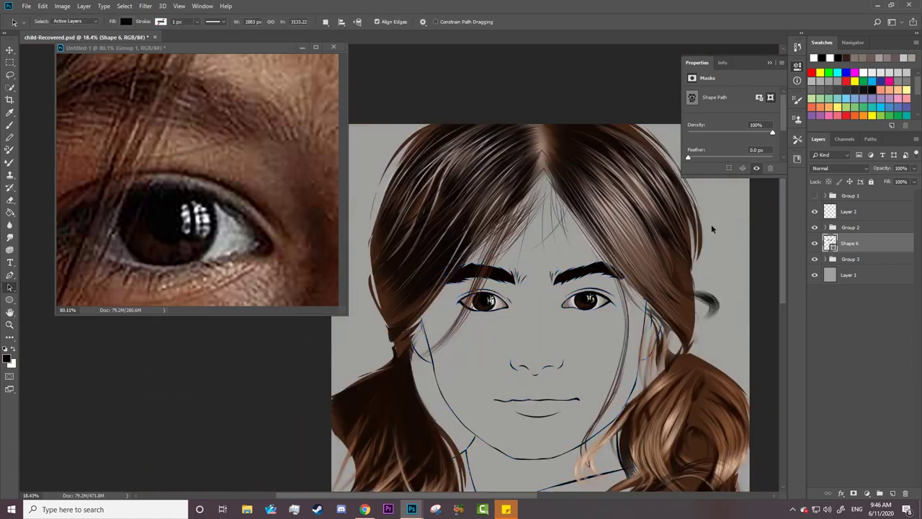
mouse_move(710, 224)
mouse_down()
mouse_move(475, 372)
mouse_move(403, 375)
mouse_up()
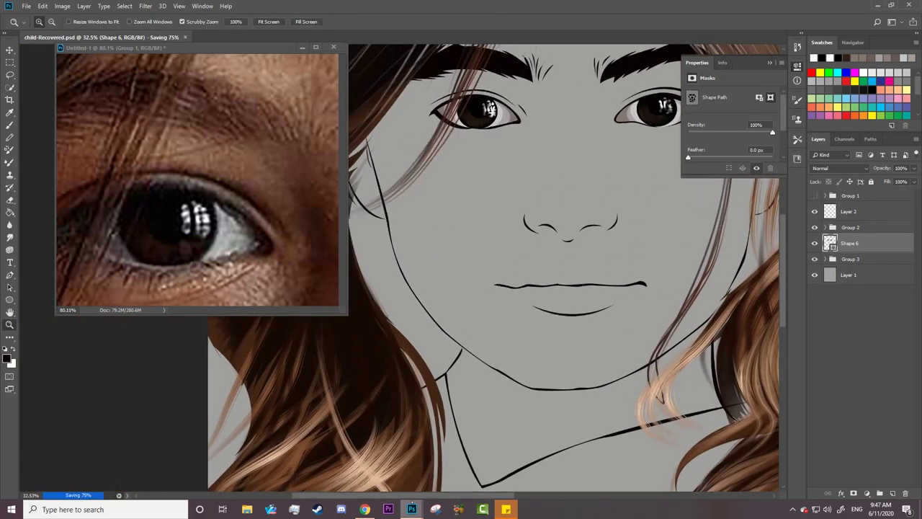
click(842, 258)
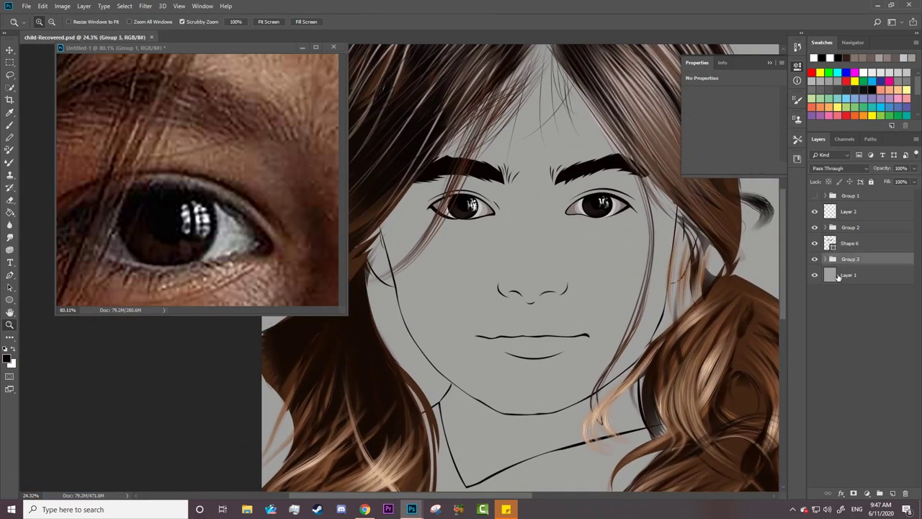